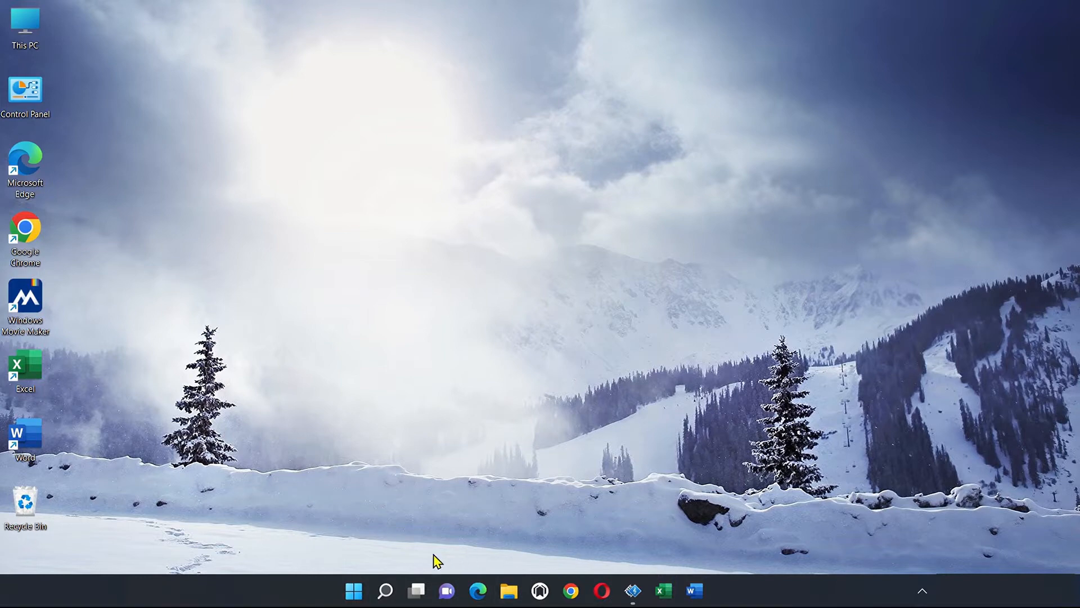
# Step: Search Windows for "excel" and launch the Excel app
pyautogui.click(355, 590)
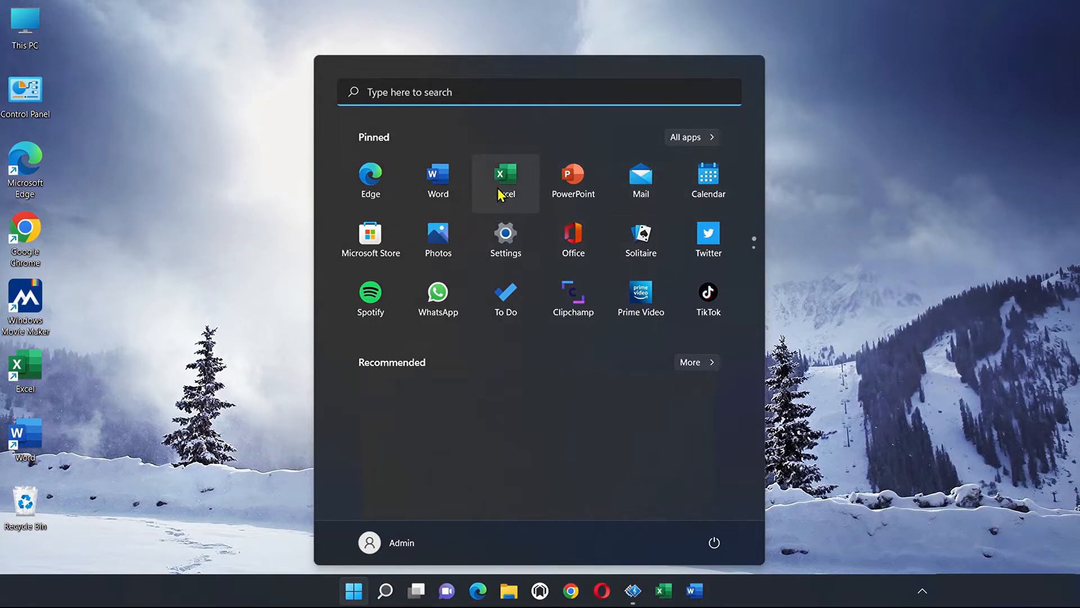
pyautogui.click(417, 92)
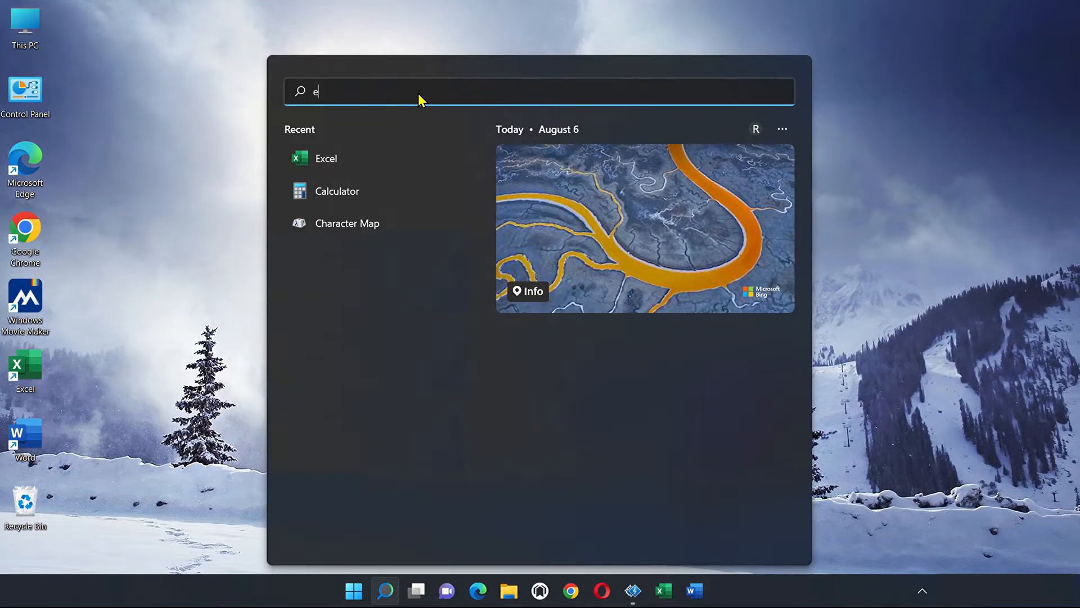
pyautogui.write('excel')
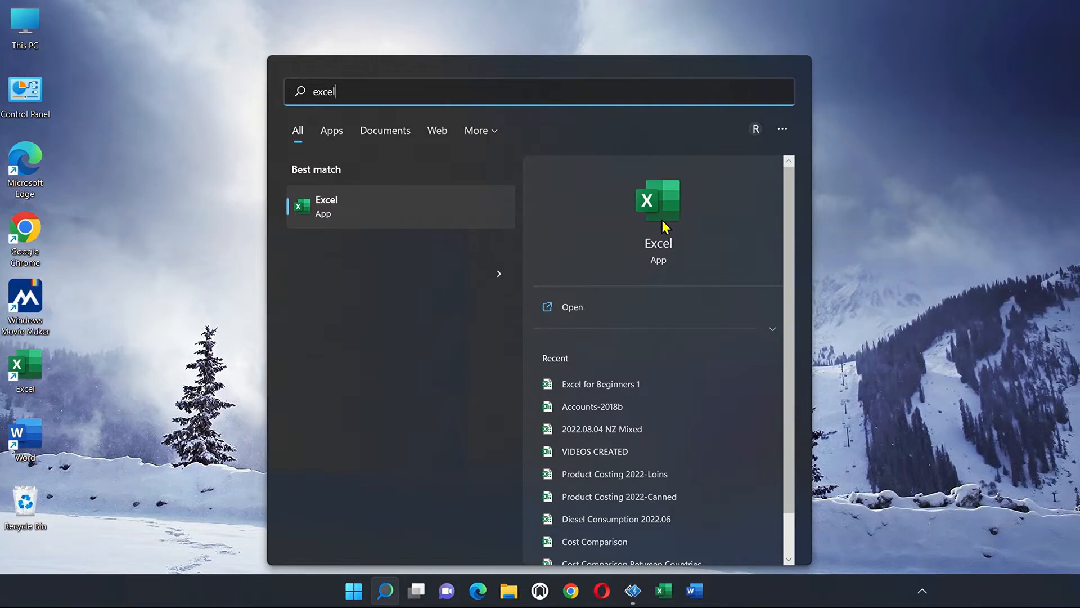
pyautogui.click(571, 313)
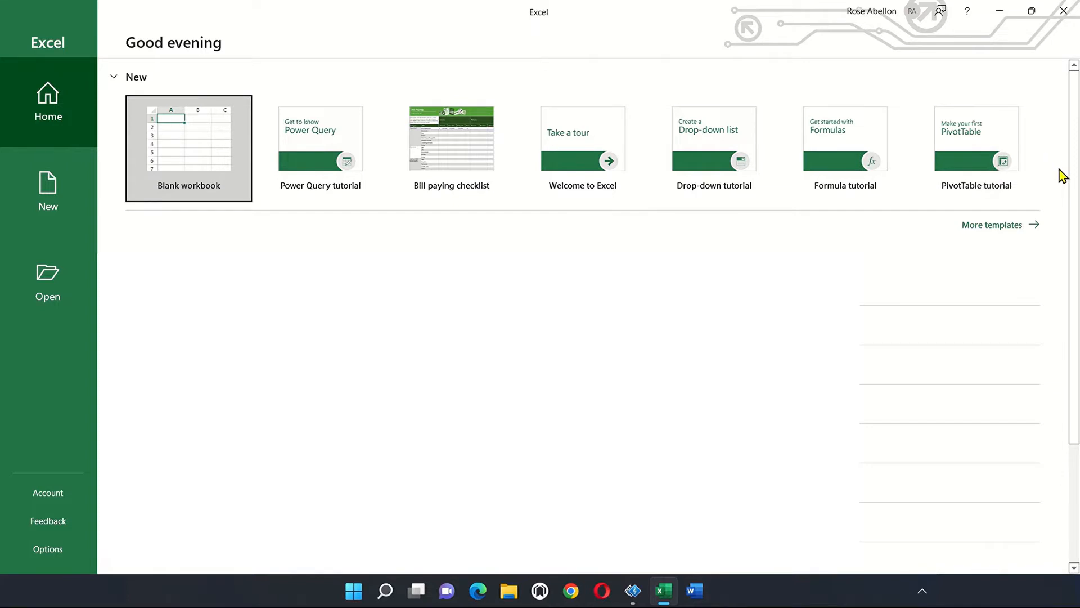
# Step: Browse the full gallery of workbook templates, then create a blank workbook
pyautogui.click(1004, 225)
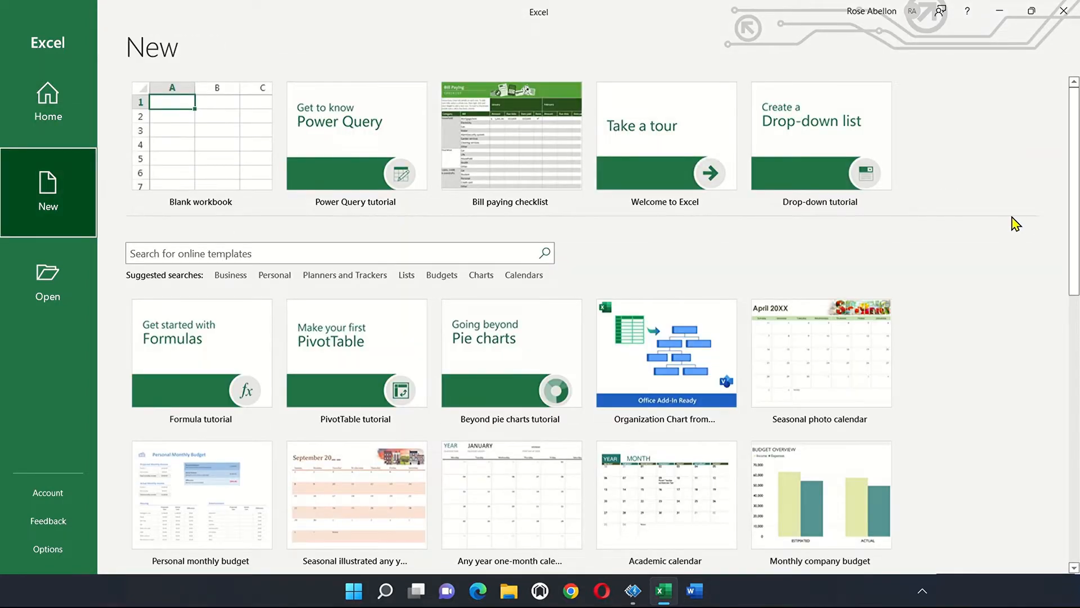
pyautogui.moveTo(1073, 189); pyautogui.dragTo(1074, 276)
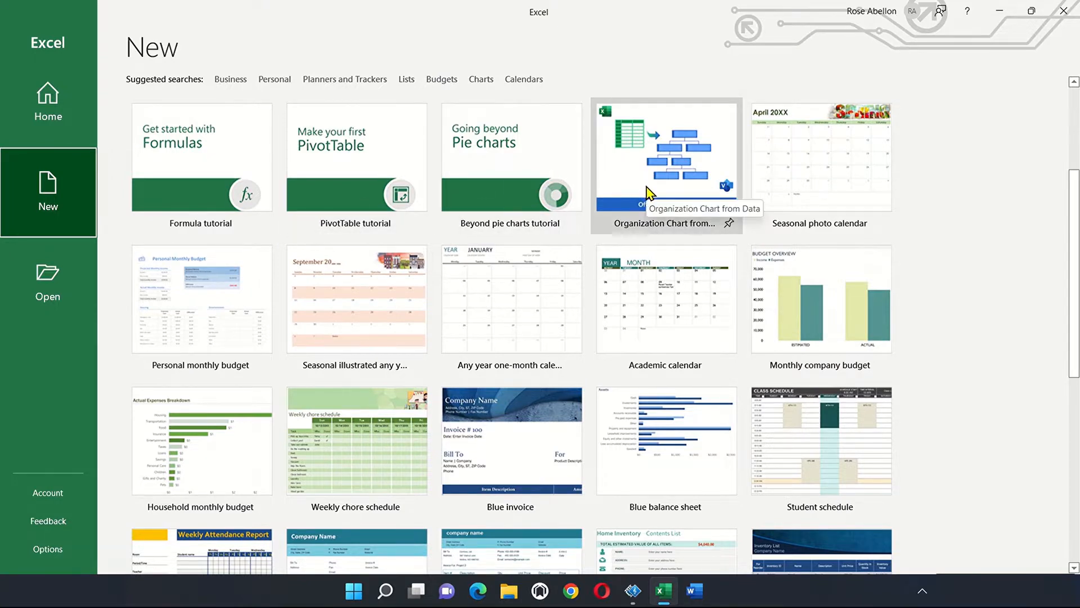
pyautogui.click(810, 340)
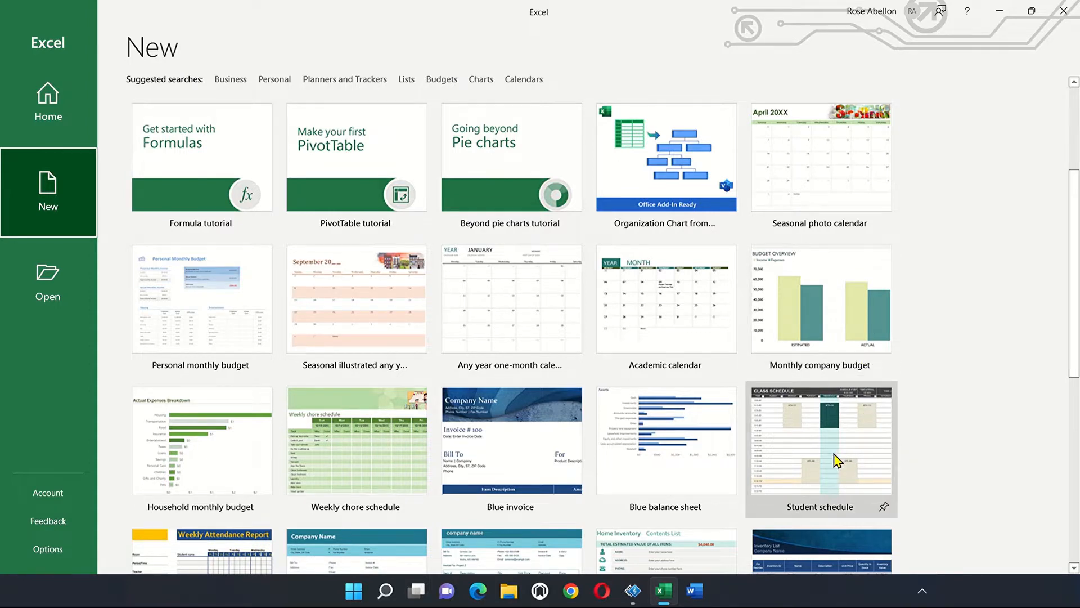
pyautogui.scroll(-2, 1073, 360)
pyautogui.scroll(-4, 852, 269)
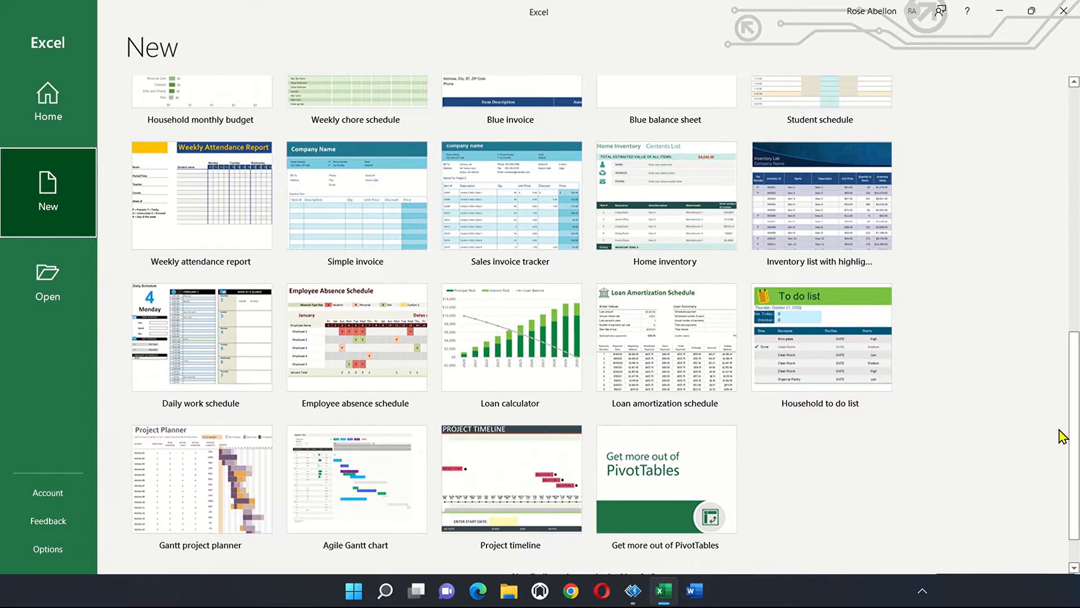
pyautogui.moveTo(1073, 441); pyautogui.dragTo(1070, 174)
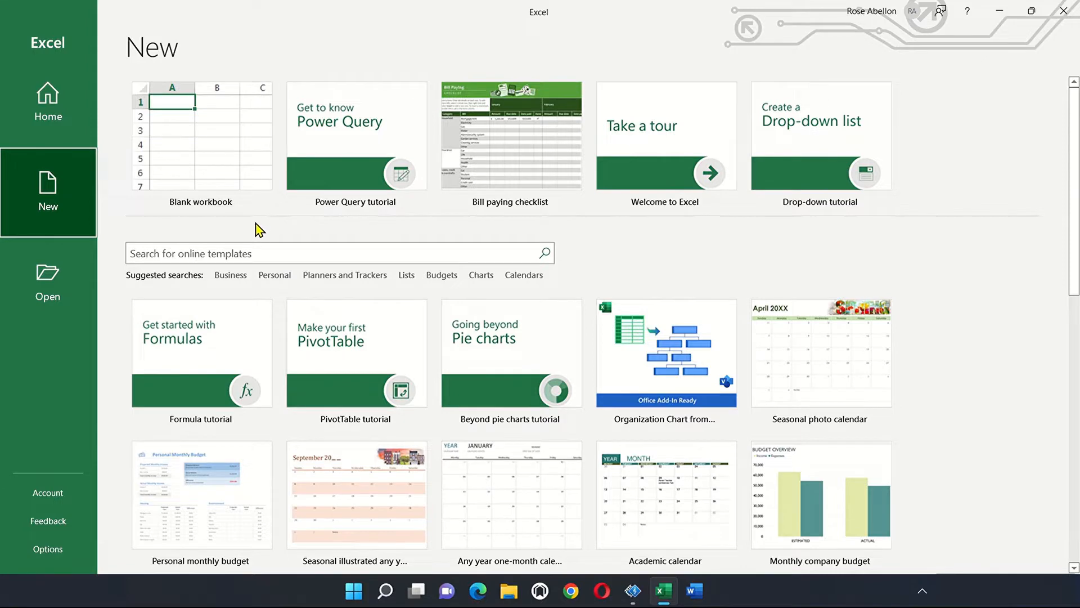
pyautogui.click(227, 160)
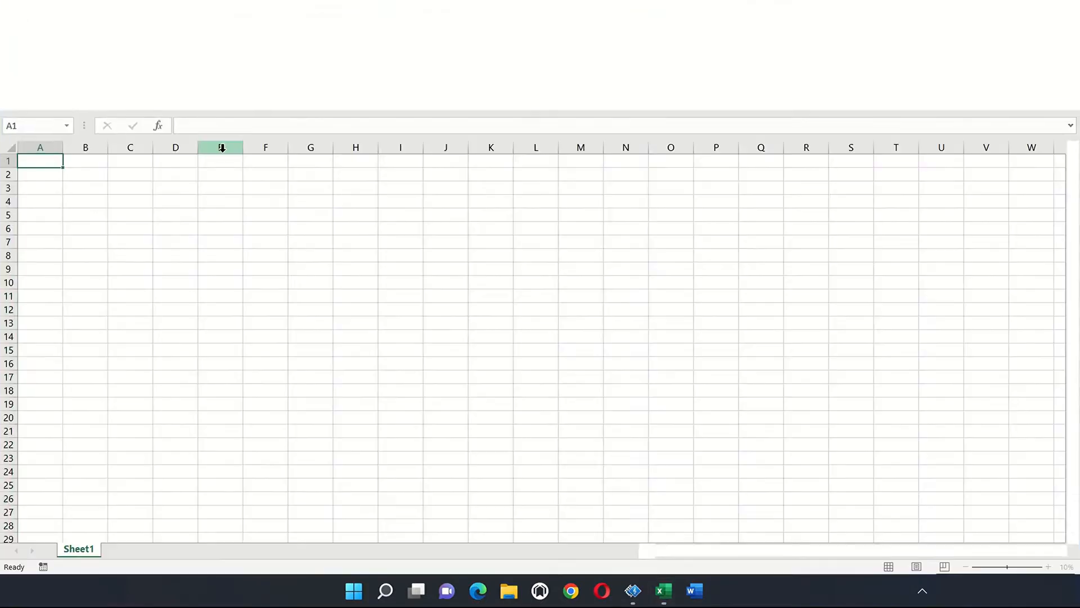
pyautogui.click(221, 148)
pyautogui.click(328, 249)
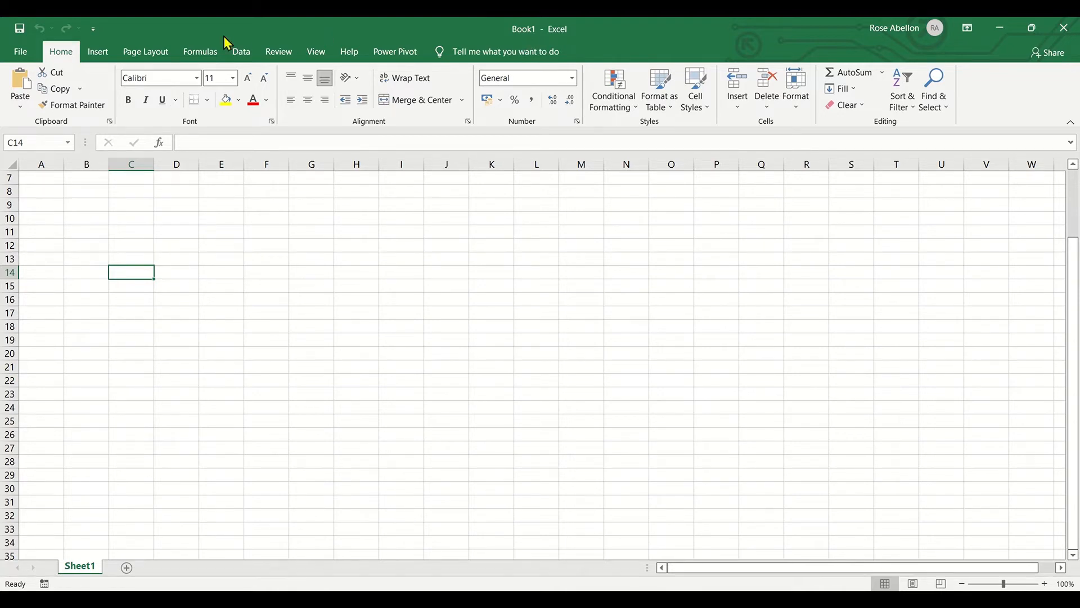
# Step: Save the new workbook to the Desktop folder as "The Excel Zone Tutorial" in Excel Workbook format
pyautogui.click(30, 56)
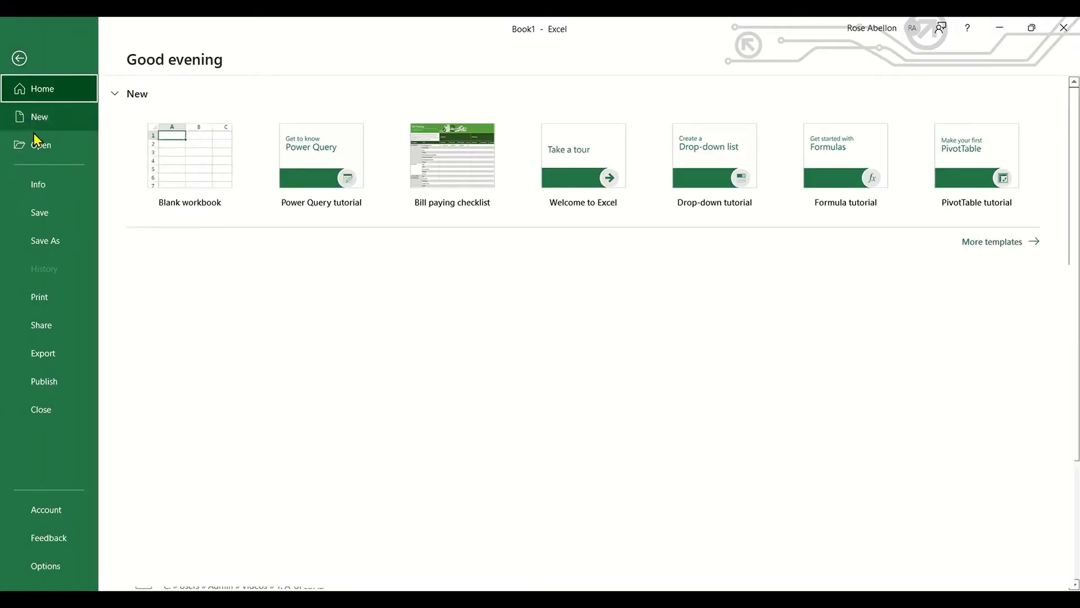
pyautogui.click(56, 246)
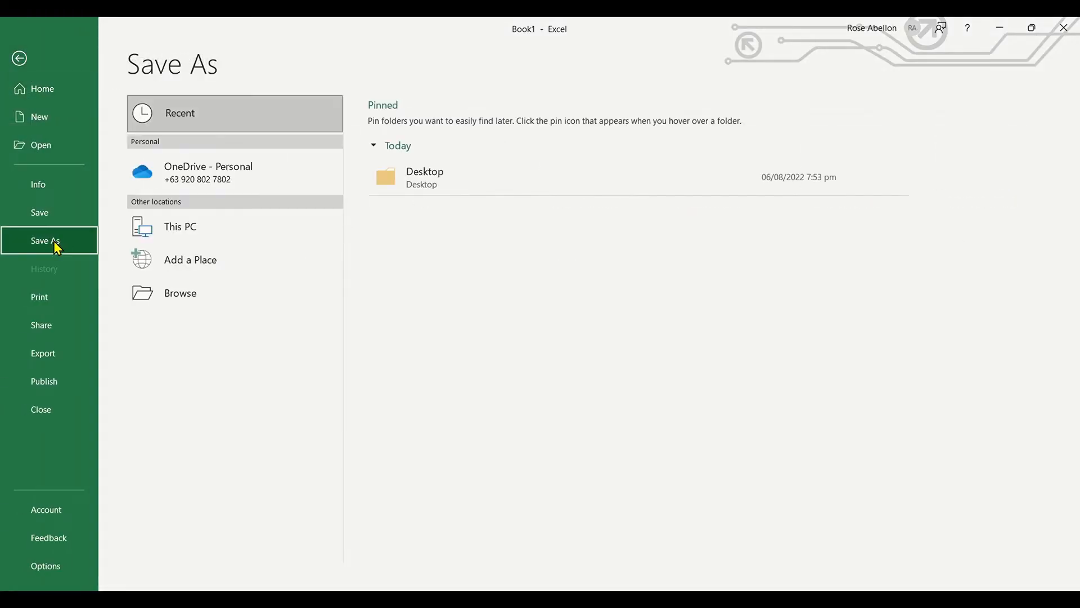
pyautogui.click(176, 299)
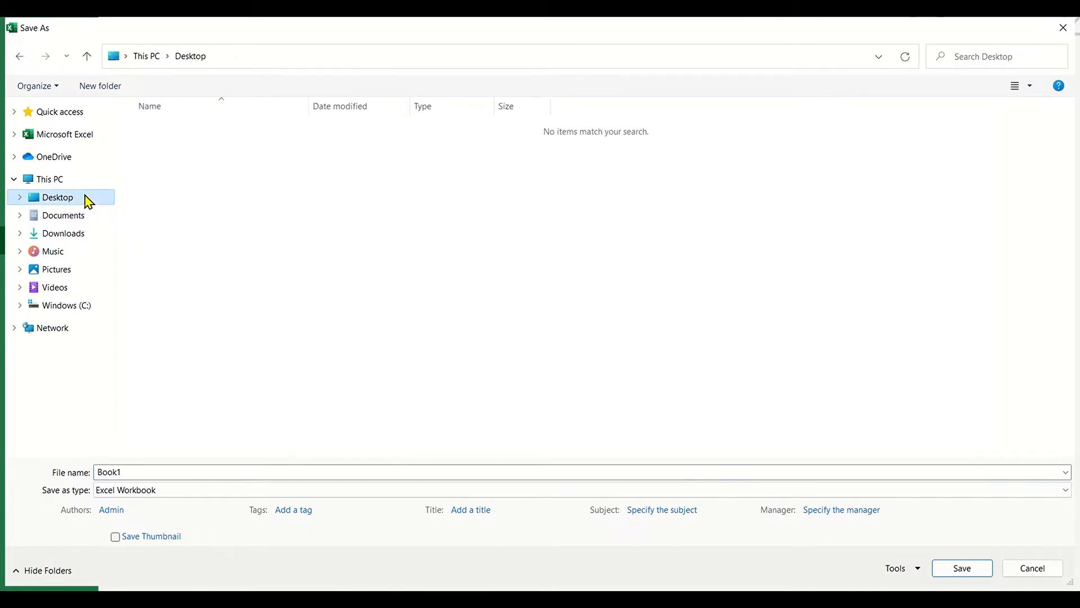
pyautogui.click(219, 471)
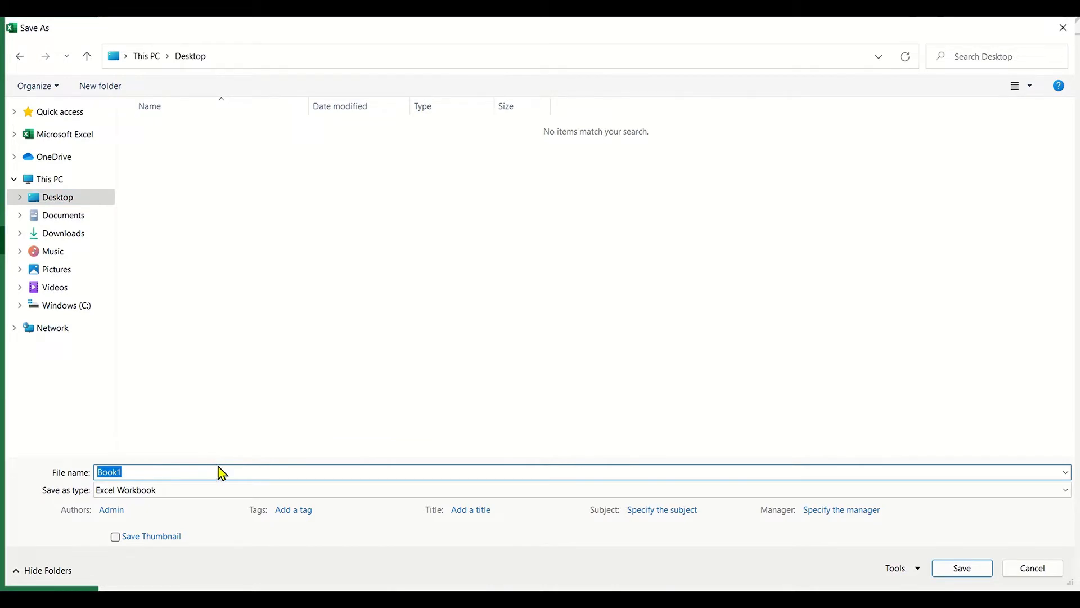
pyautogui.write('The Excel Zone Tutorial')
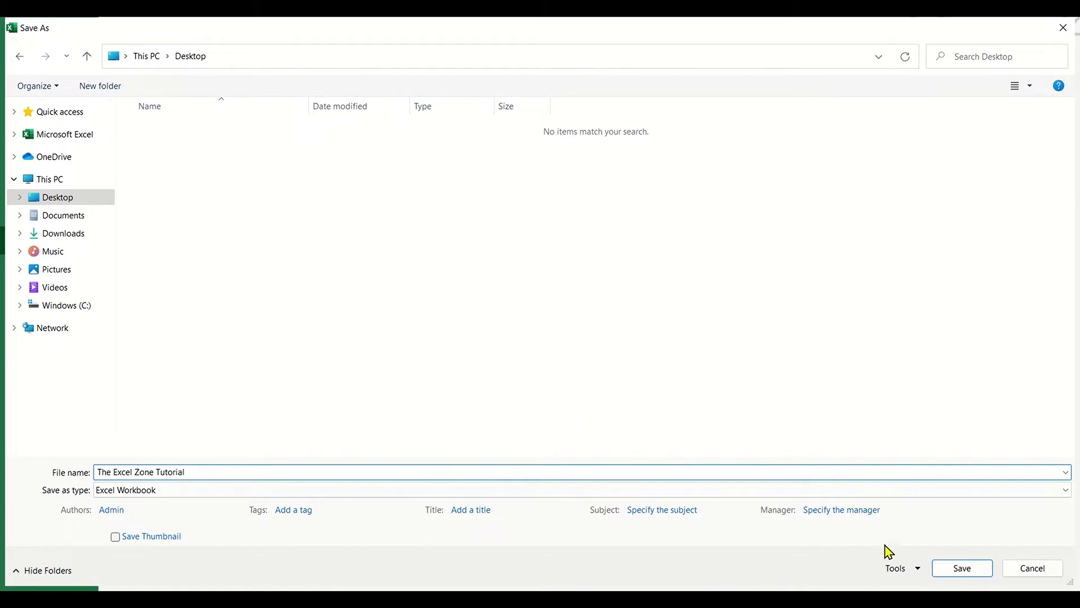
pyautogui.click(941, 570)
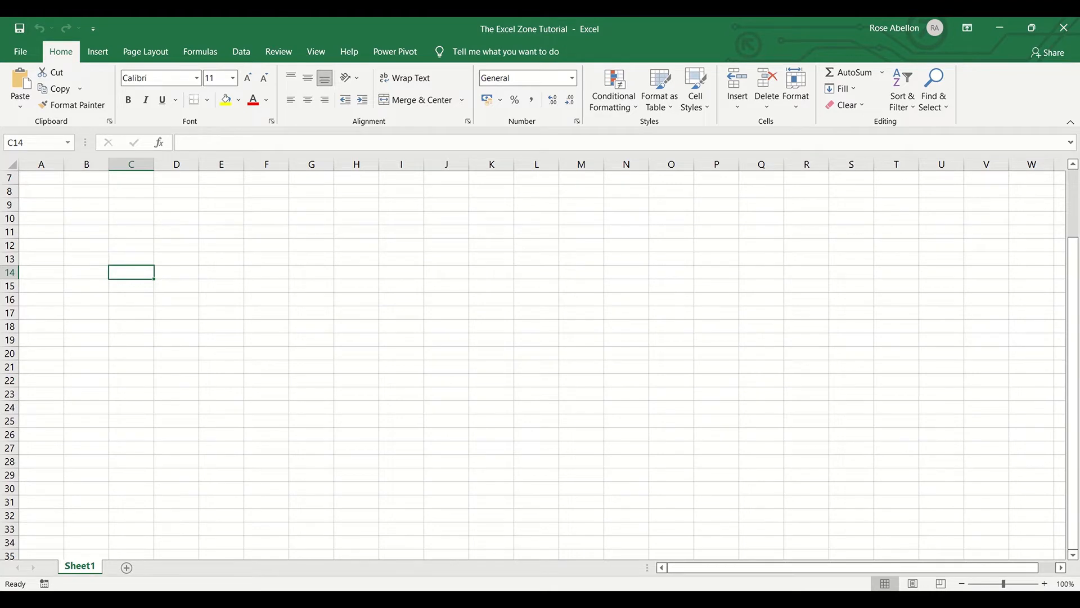
# Step: Switch to File Explorer, check the Desktop folder for the saved workbook, and close the window
pyautogui.press('super+e')
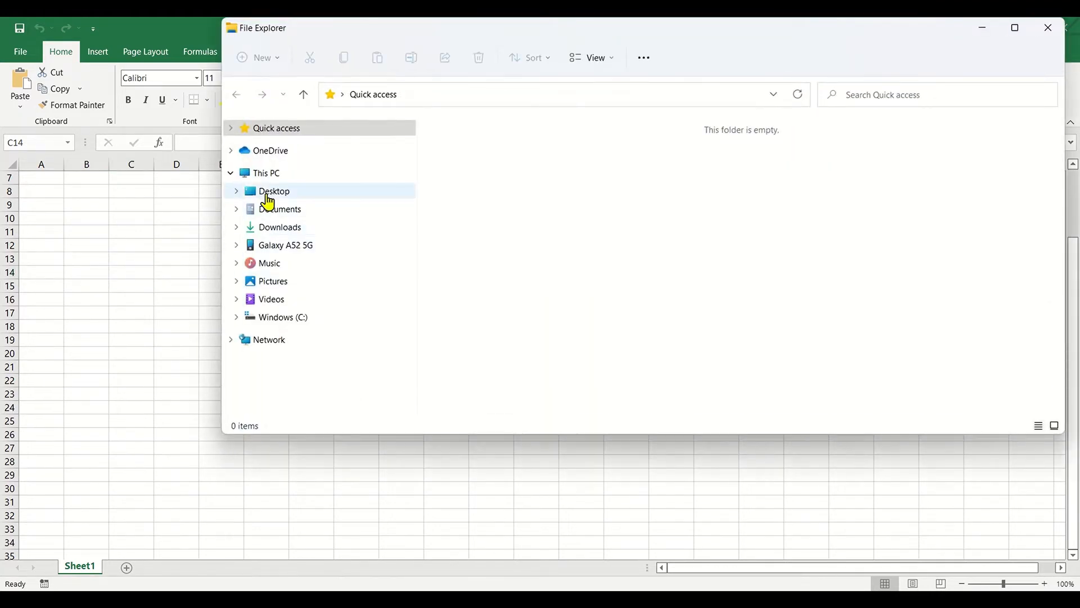
pyautogui.click(267, 197)
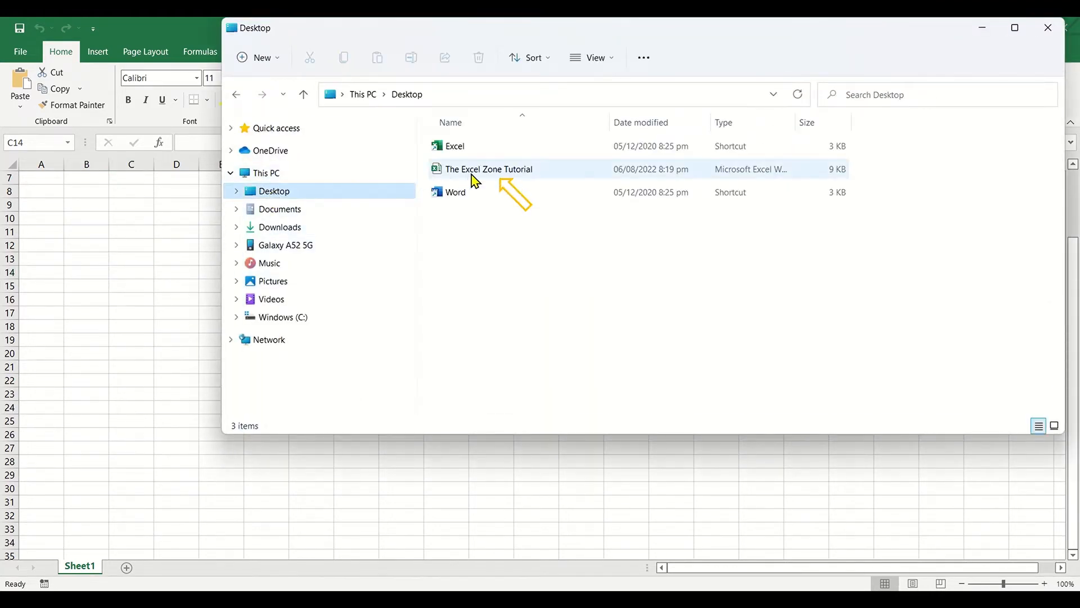
pyautogui.moveTo(491, 179)
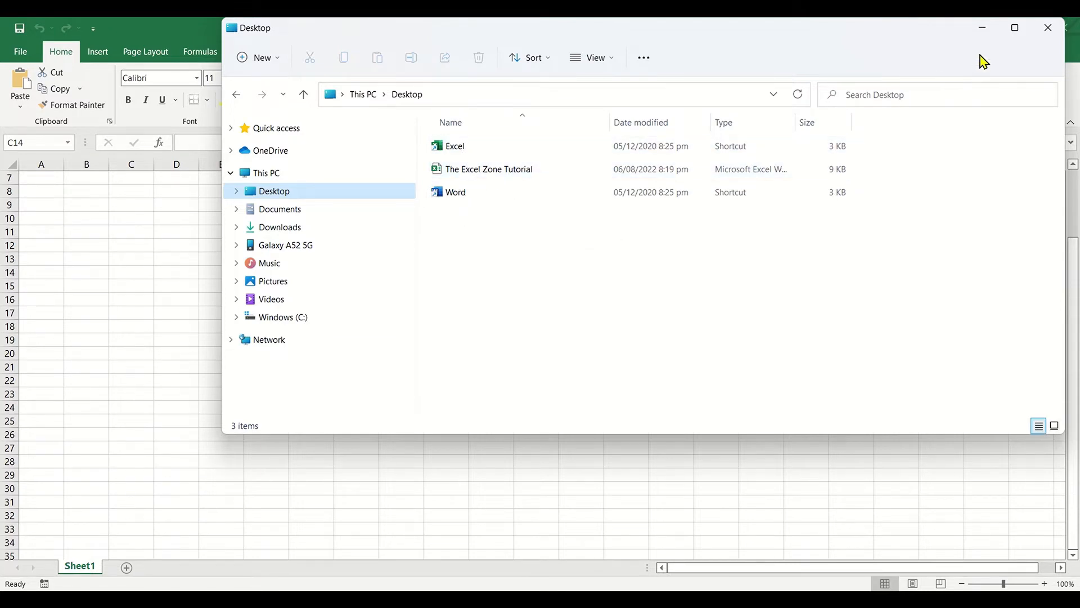
pyautogui.click(1048, 29)
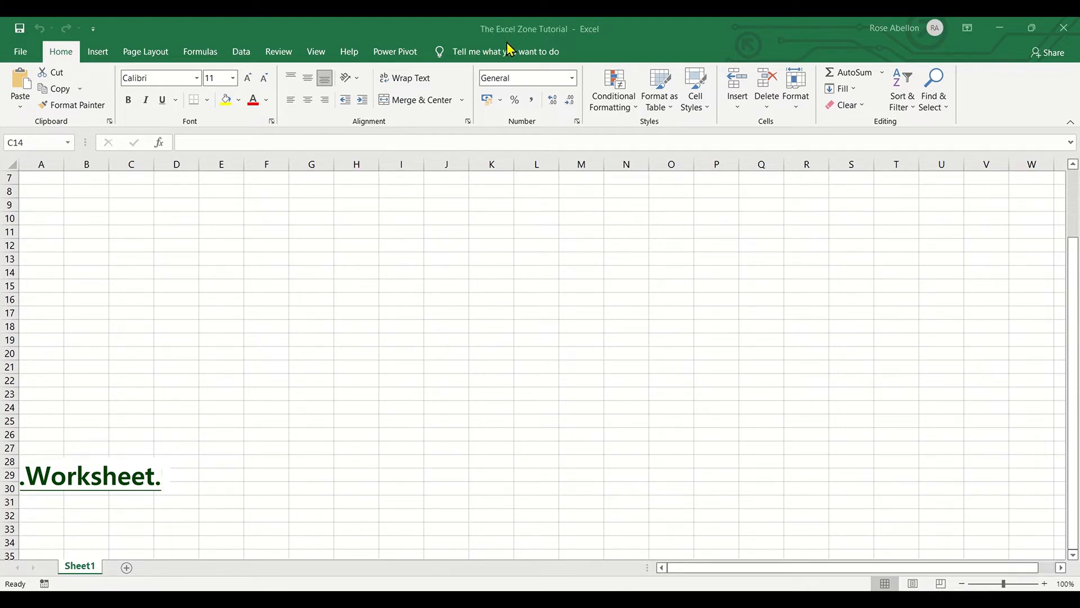
# Step: Add two new worksheets after Sheet1
pyautogui.click(127, 568)
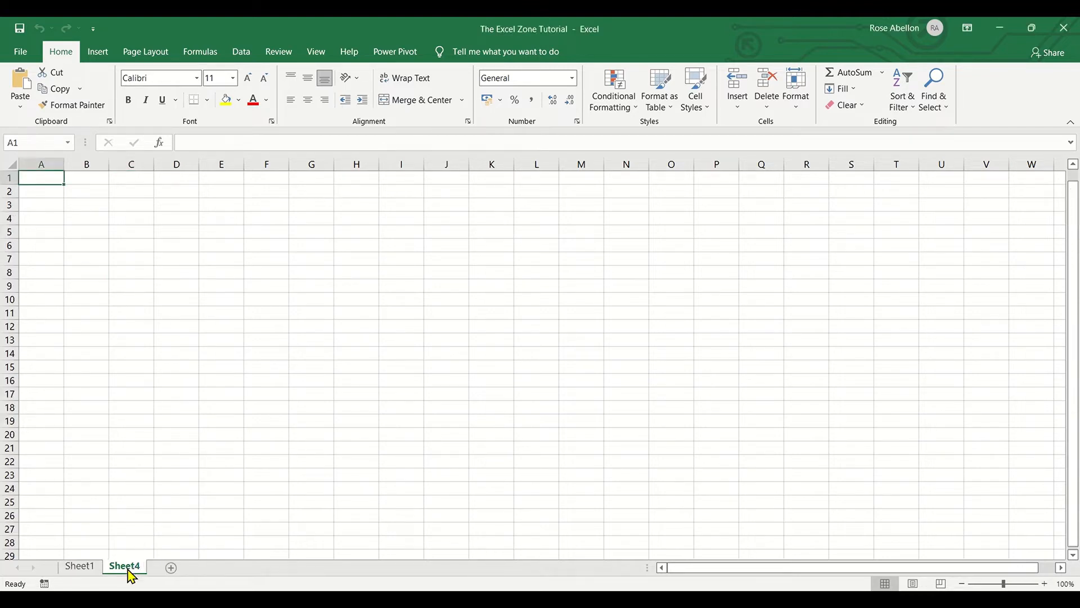
pyautogui.click(171, 568)
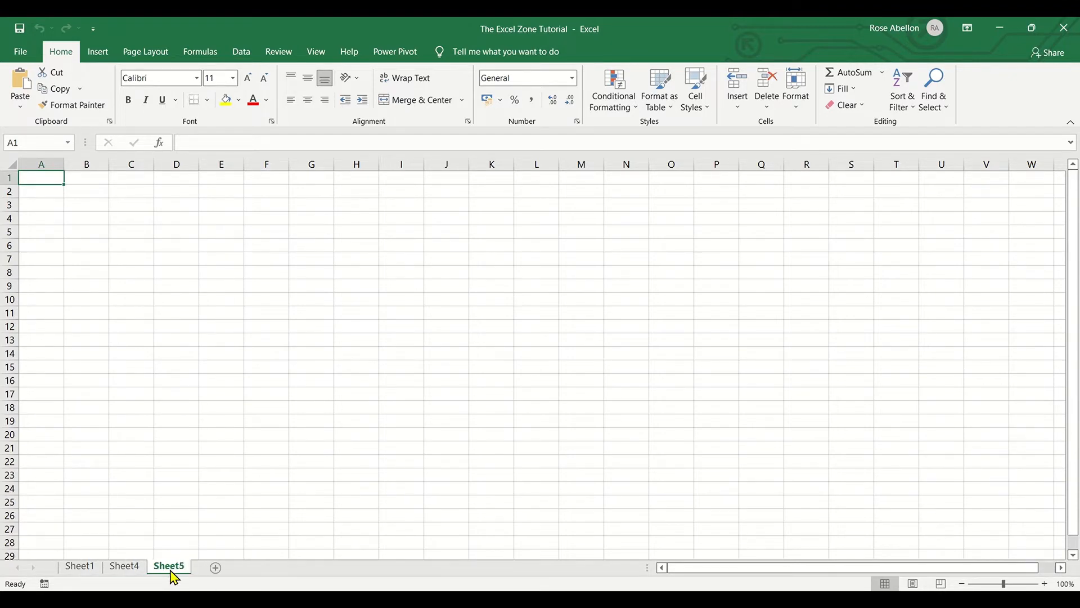
# Step: Rename the Sheet1 worksheet as "Excel for Beginners"
pyautogui.click(89, 569)
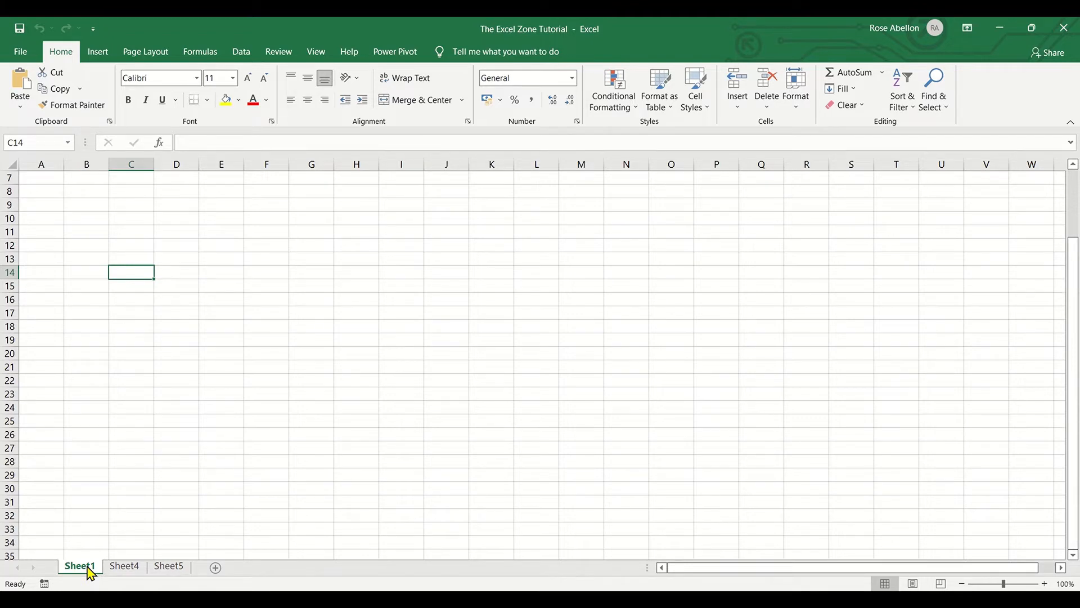
pyautogui.rightClick(90, 572)
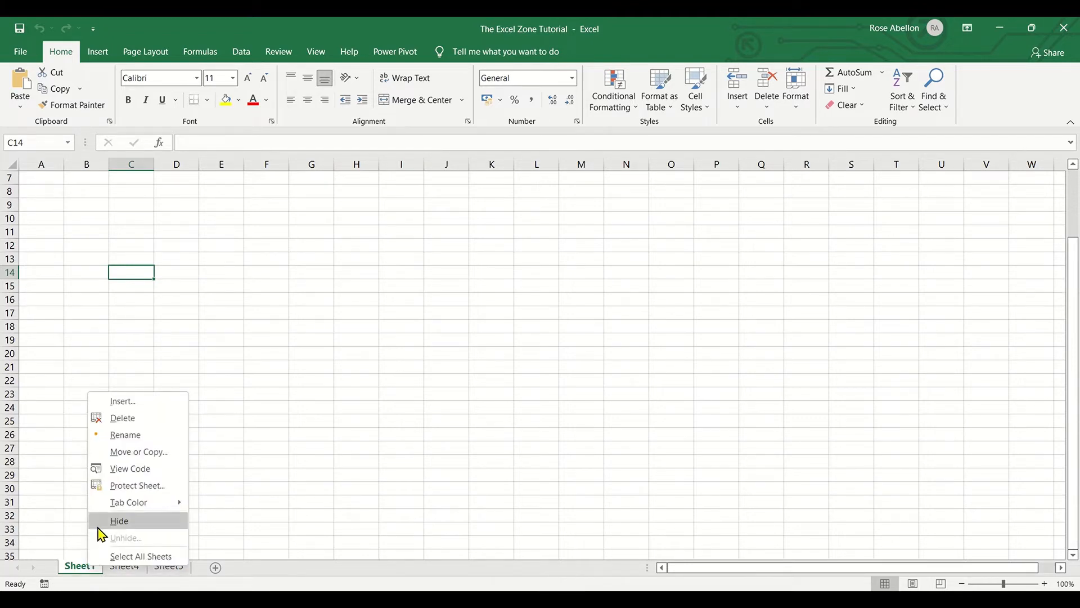
pyautogui.click(129, 434)
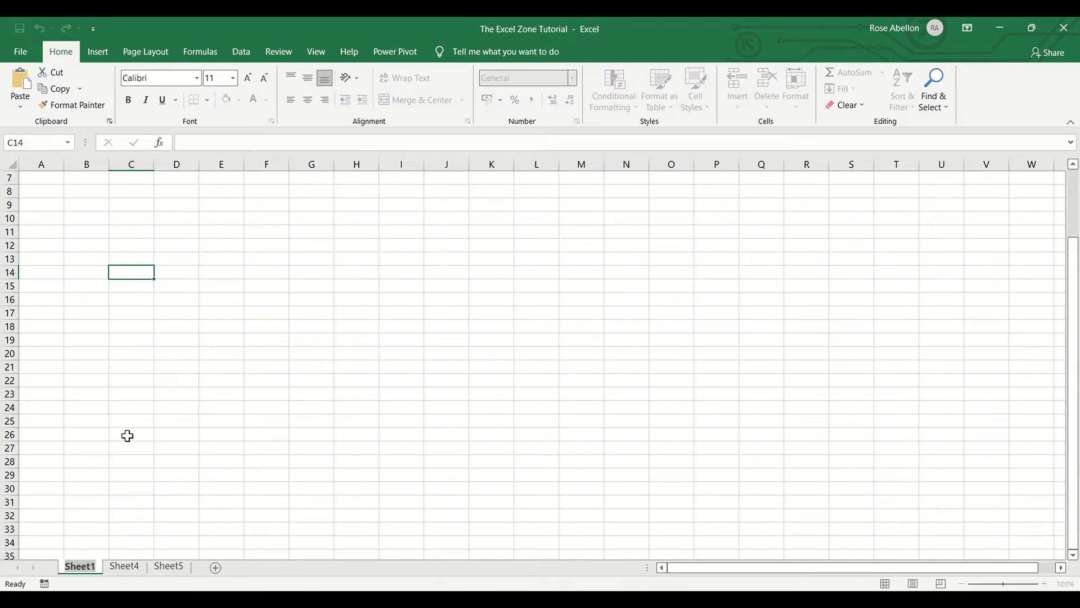
pyautogui.write('Excel')
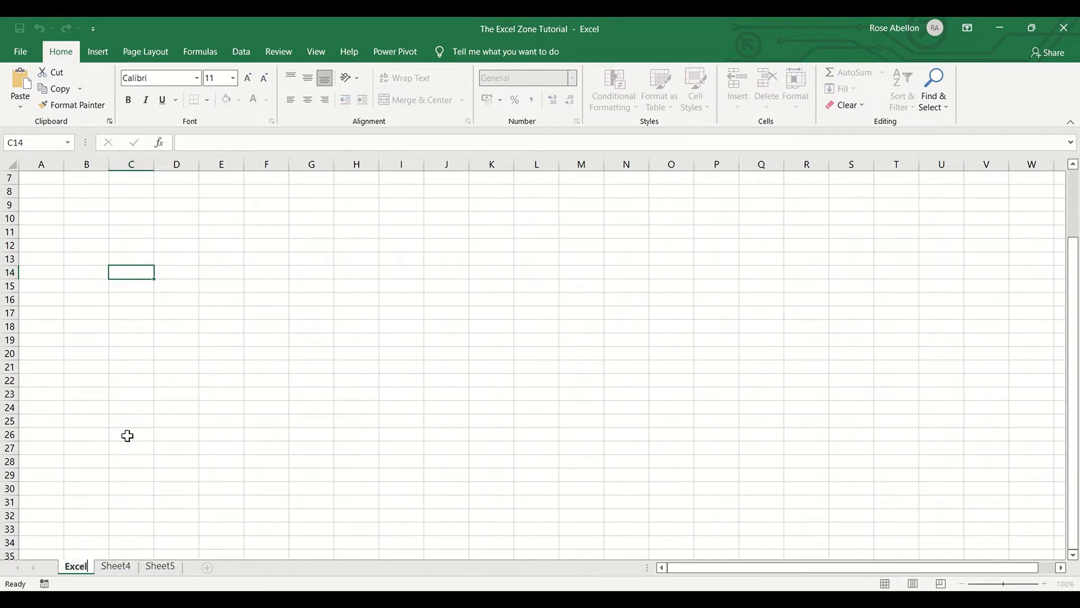
pyautogui.write(' for Beginners')
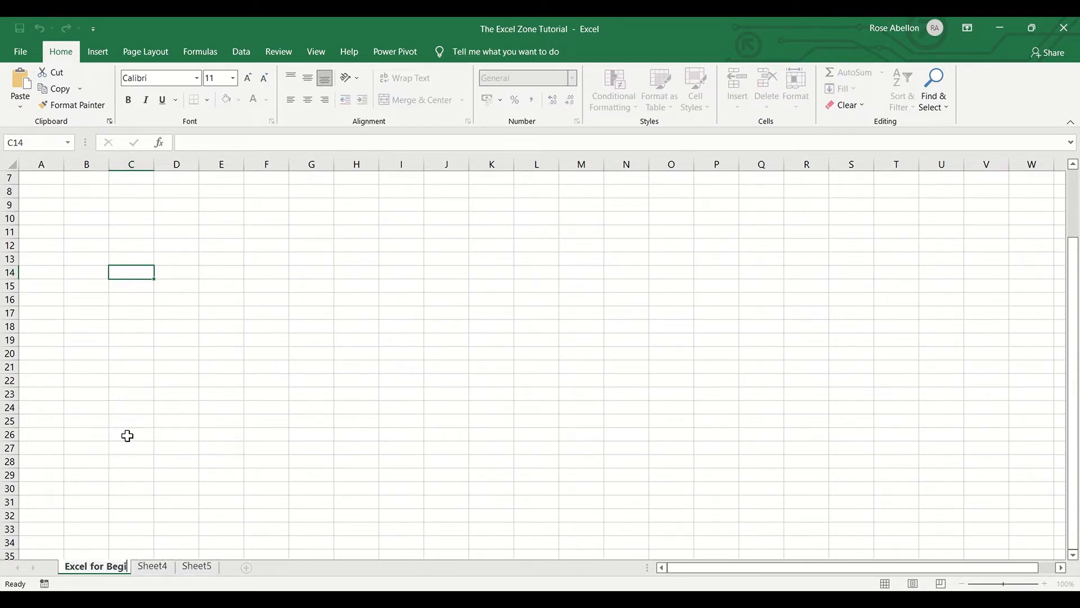
pyautogui.press('Return')
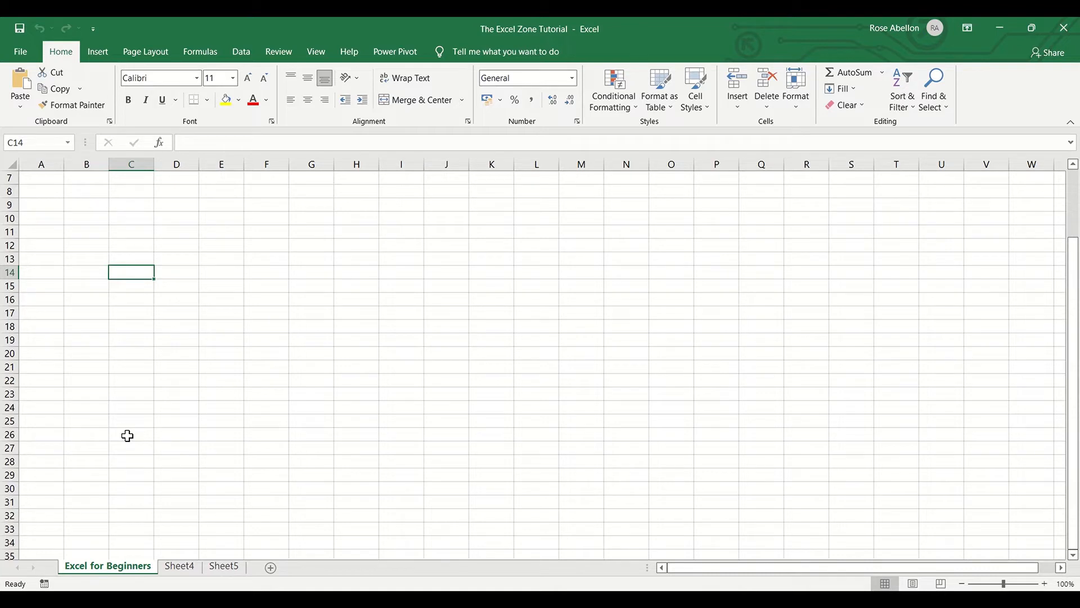
# Step: Delete the Sheet5 worksheet and return to the Excel for Beginners sheet
pyautogui.click(225, 566)
pyautogui.rightClick(227, 569)
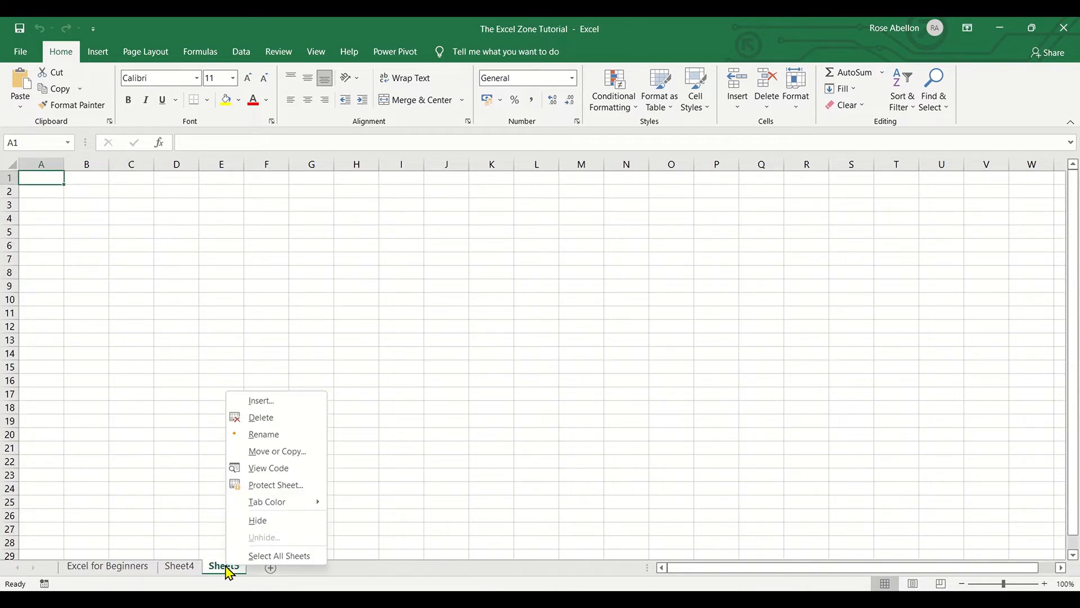
pyautogui.click(265, 417)
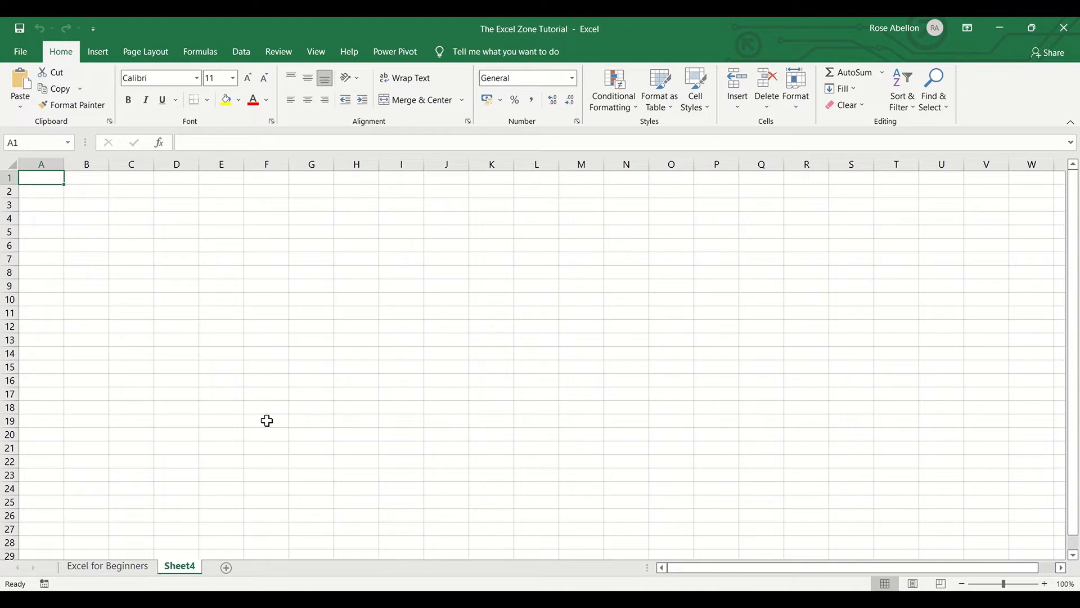
pyautogui.click(118, 571)
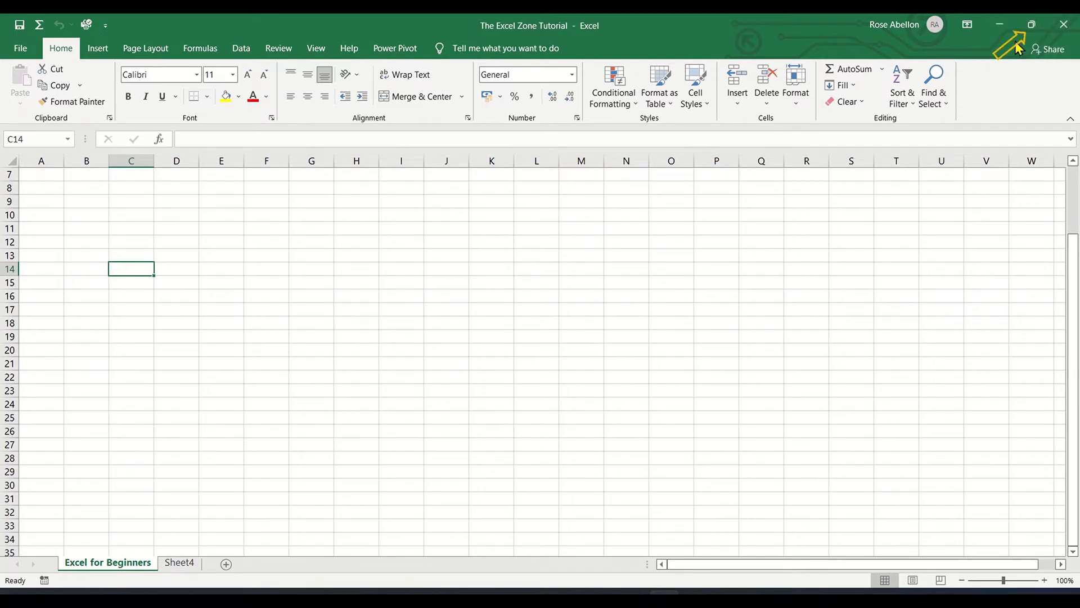
# Step: Set the ribbon display option to Auto-hide Ribbon
pyautogui.moveTo(1025, 35)
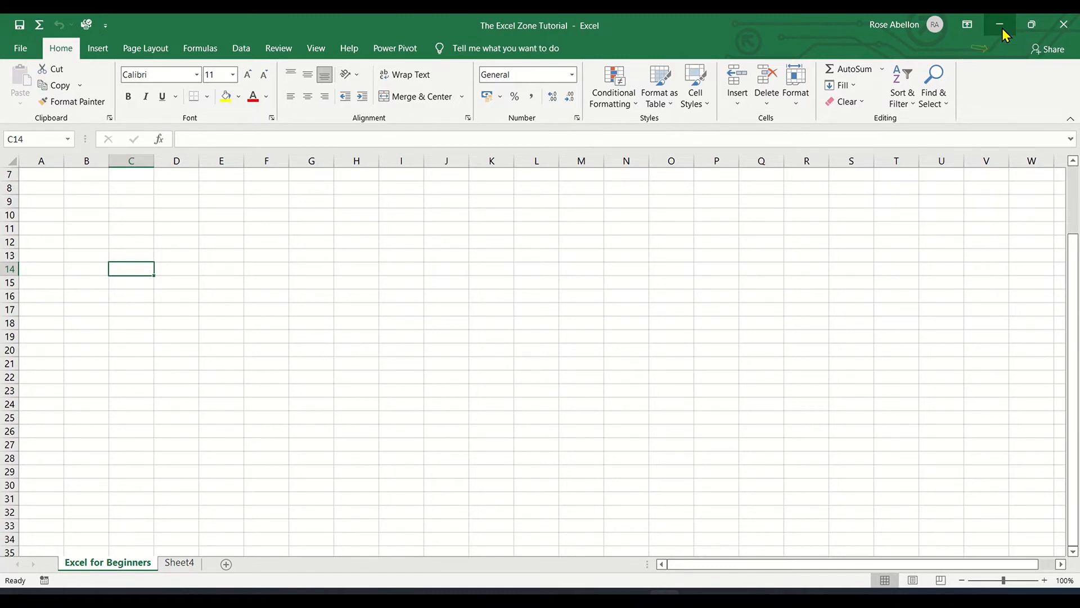
pyautogui.click(966, 26)
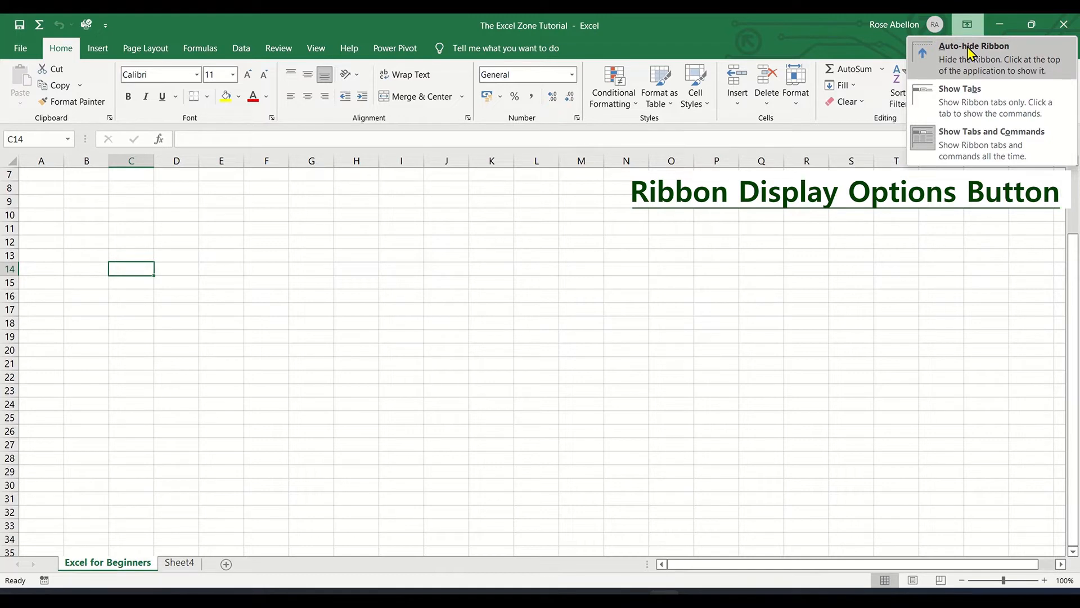
pyautogui.click(970, 52)
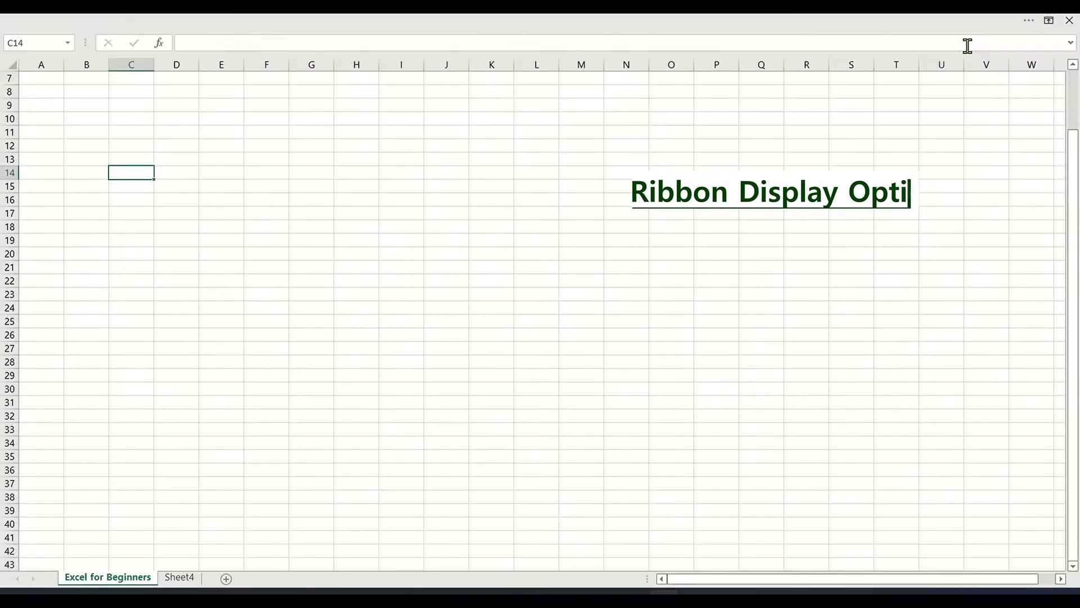
# Step: Set the ribbon display option to Show Tabs, and restore it to Show Tabs and Commands
pyautogui.click(1024, 23)
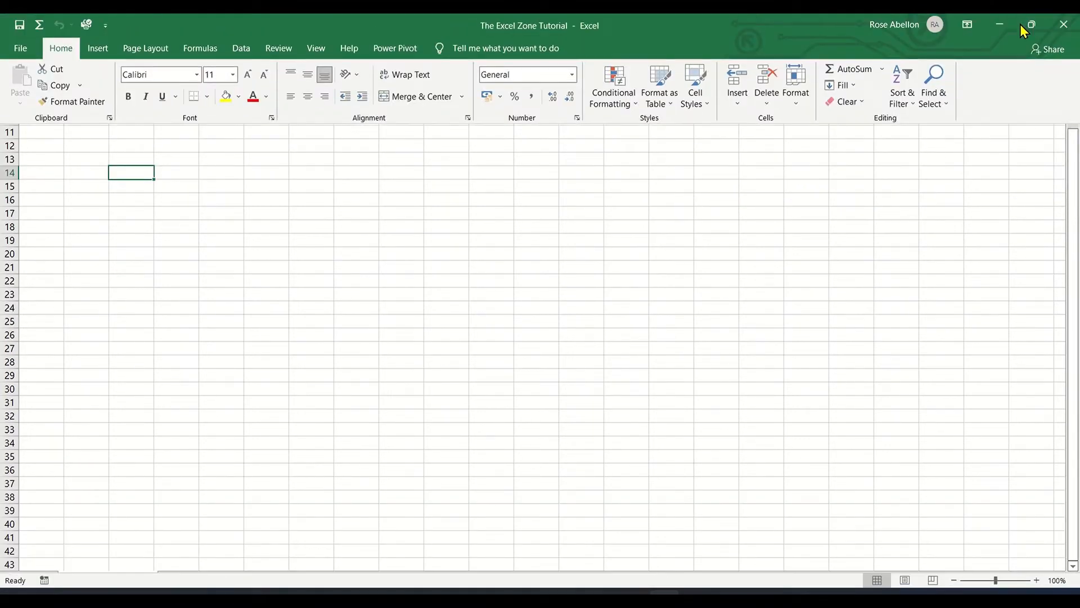
pyautogui.click(970, 25)
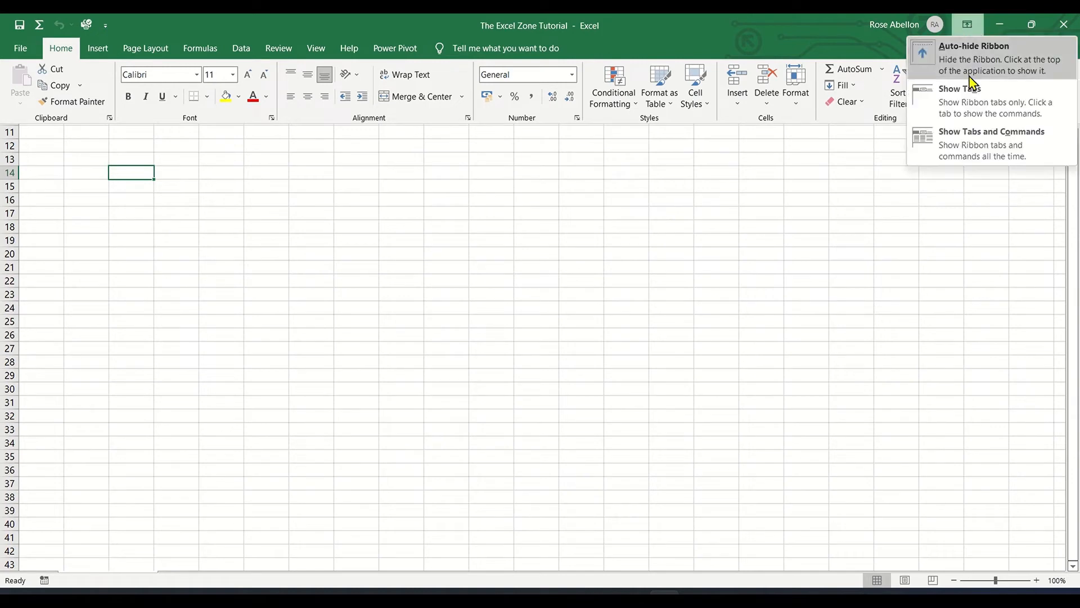
pyautogui.click(965, 86)
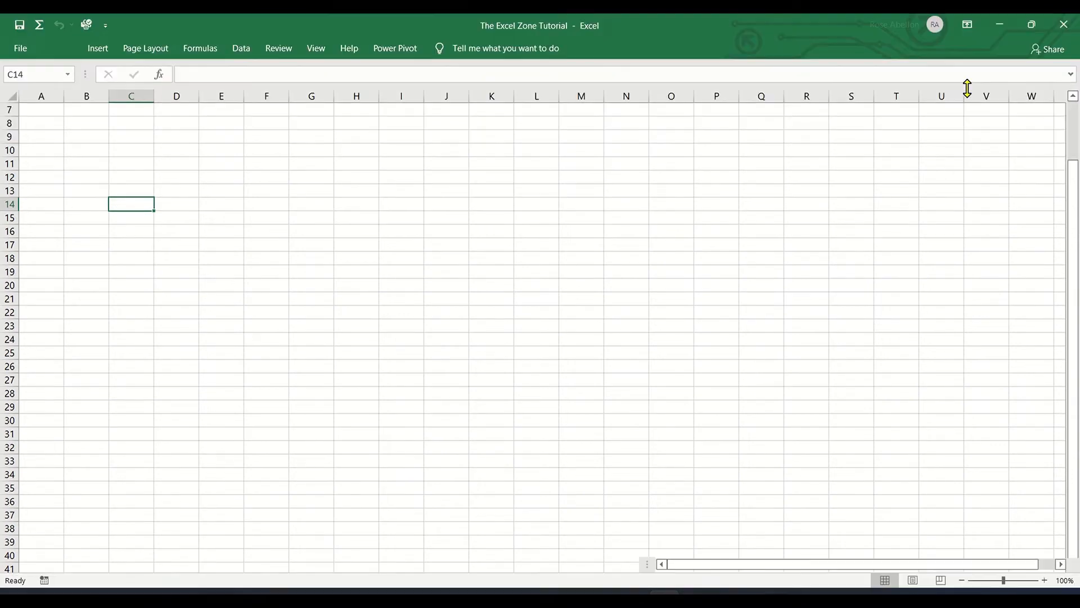
pyautogui.click(965, 26)
pyautogui.click(974, 137)
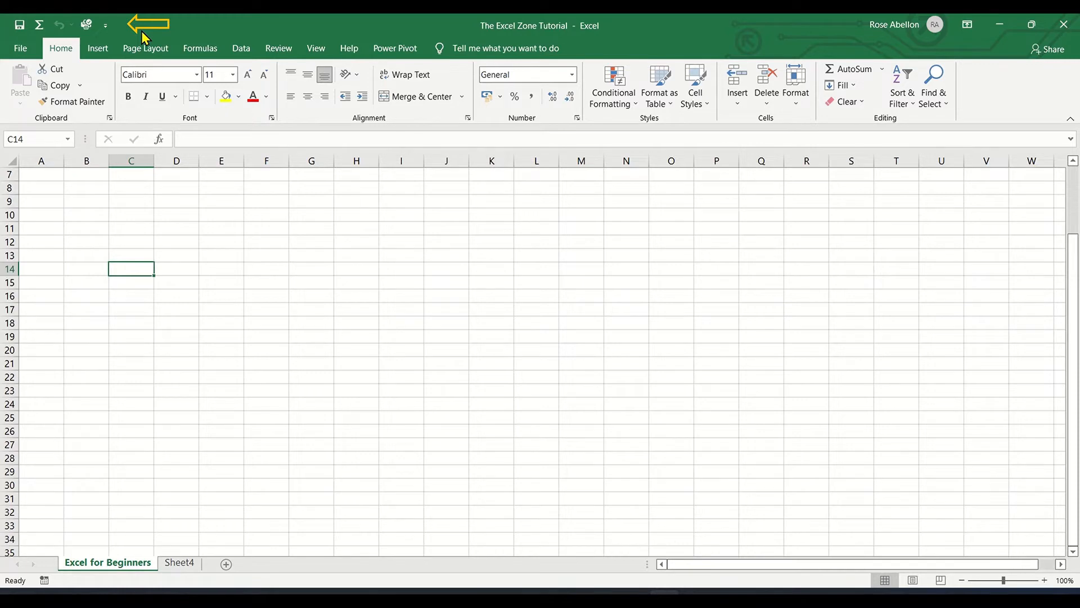
# Step: Add the New command to the Quick Access Toolbar and remove it again
pyautogui.click(106, 28)
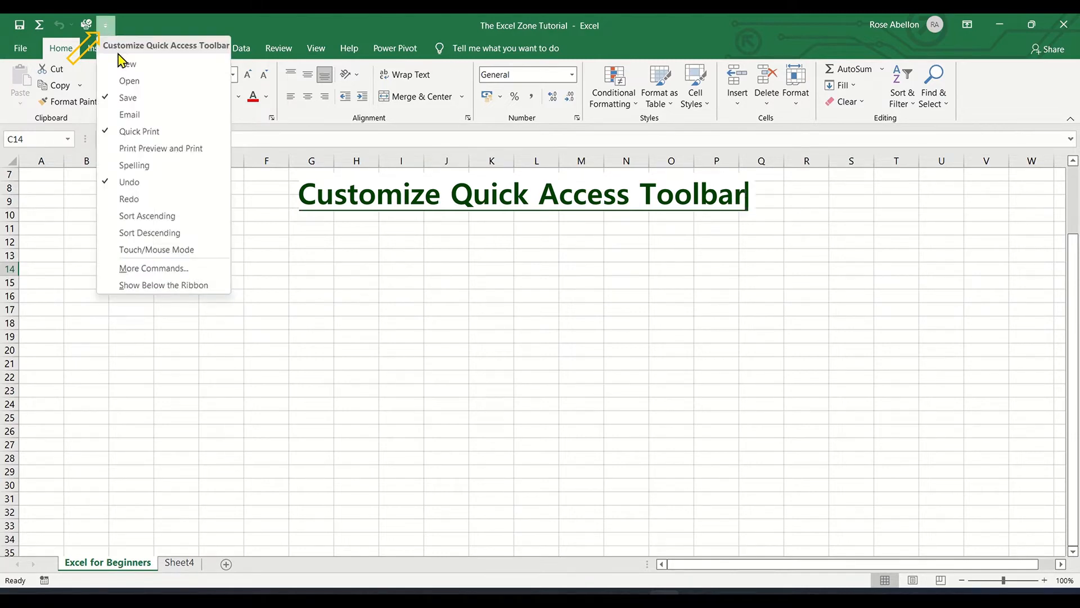
pyautogui.click(127, 68)
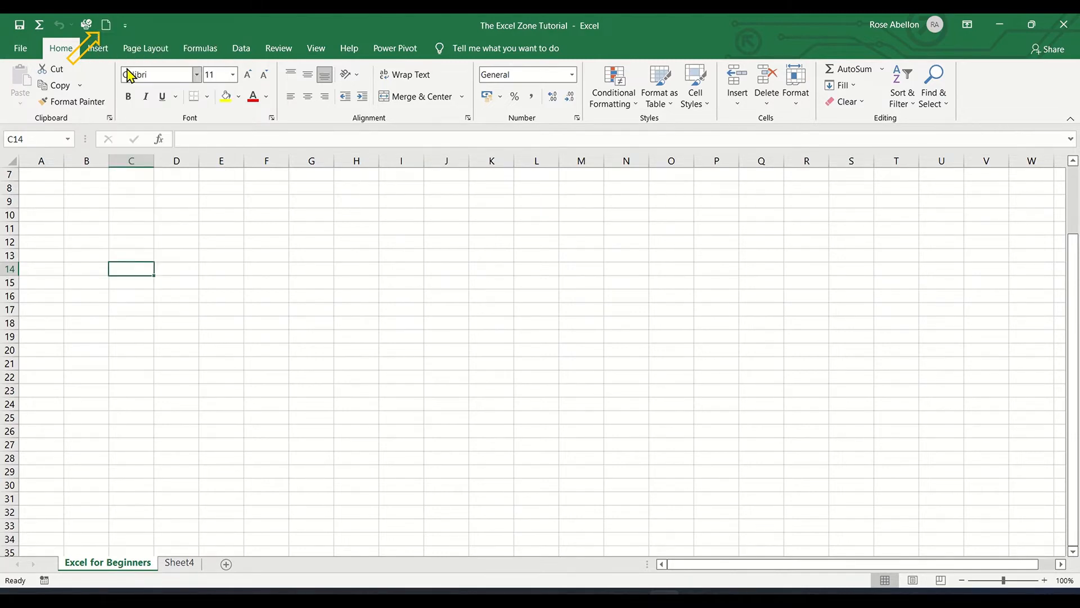
pyautogui.click(125, 28)
pyautogui.click(129, 67)
# Step: Open the full Quick Access Toolbar customization and list the commands from Equation Tools | Equation Tab
pyautogui.click(105, 26)
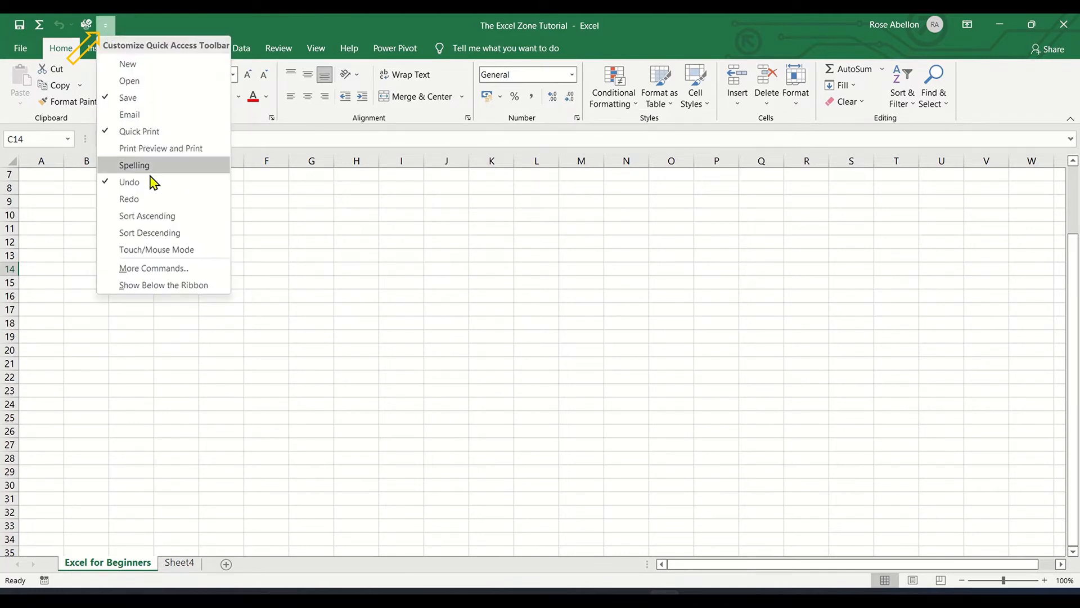
pyautogui.click(155, 268)
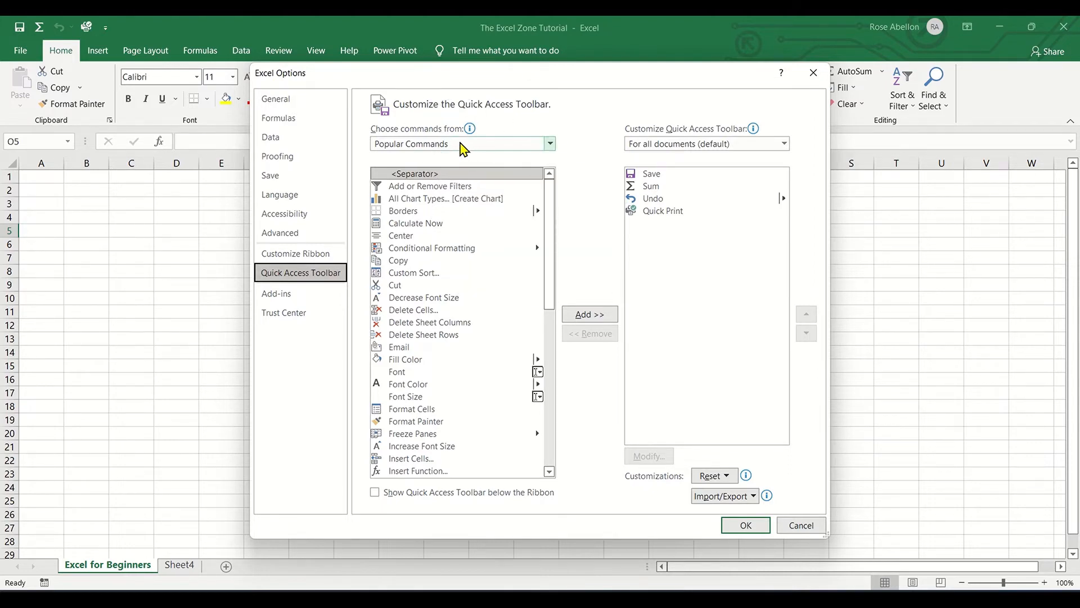
pyautogui.click(460, 145)
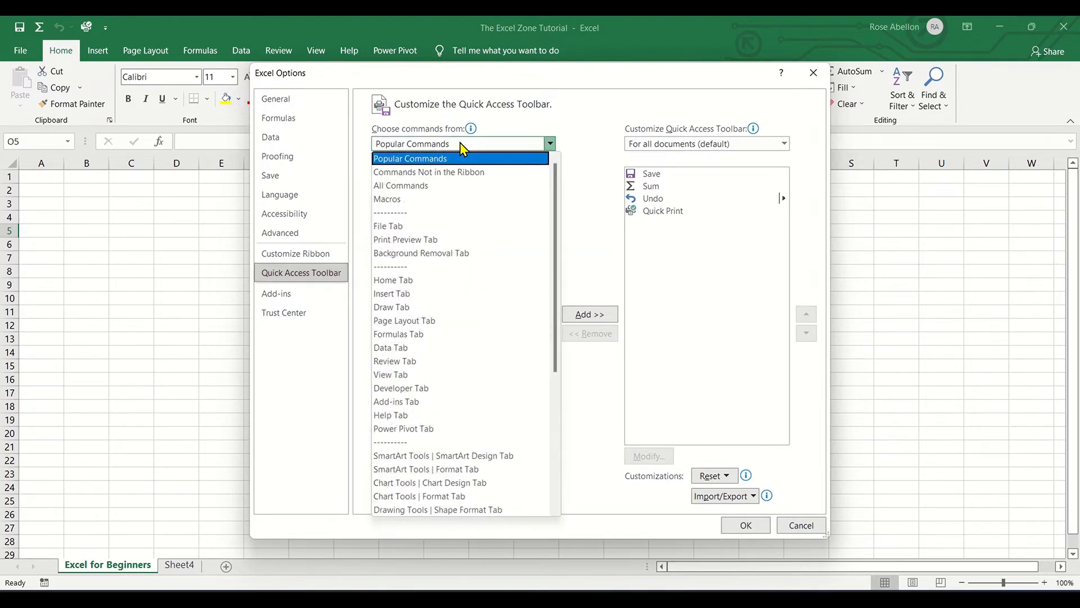
pyautogui.click(460, 143)
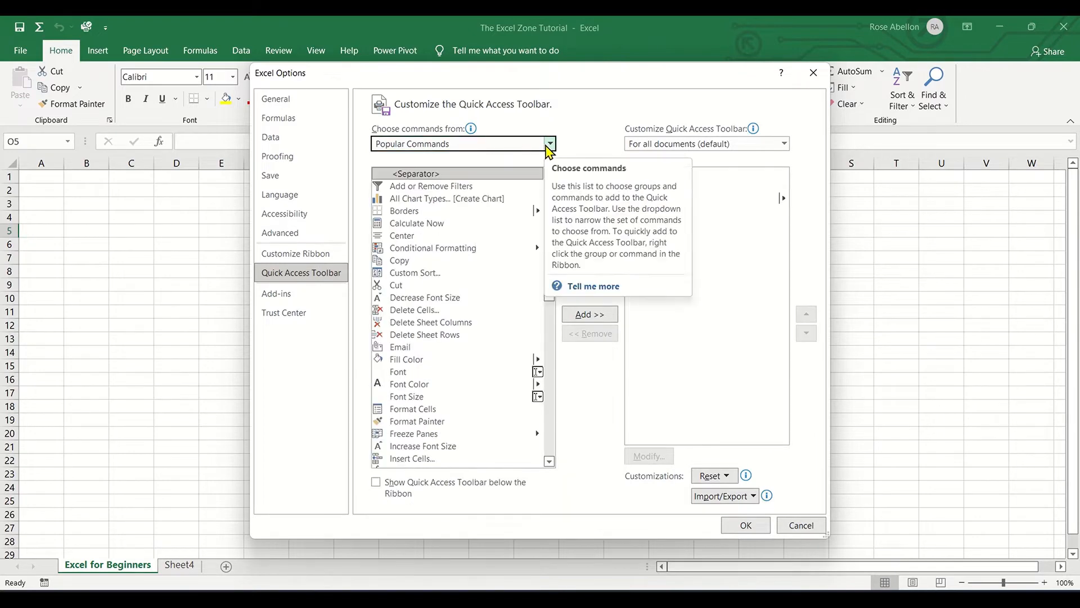
pyautogui.click(546, 145)
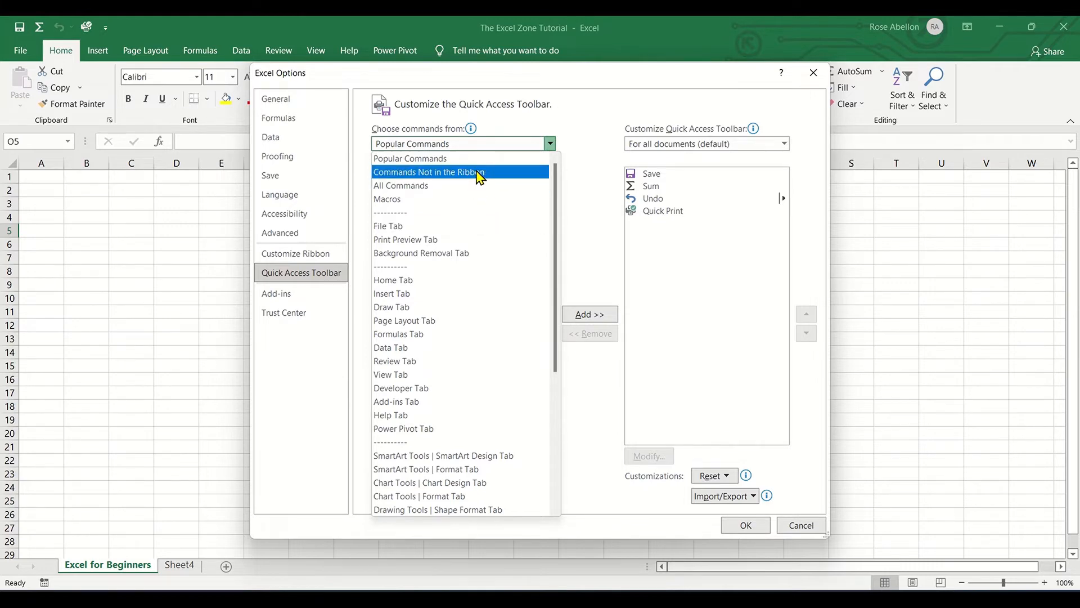
pyautogui.moveTo(559, 174); pyautogui.dragTo(557, 337)
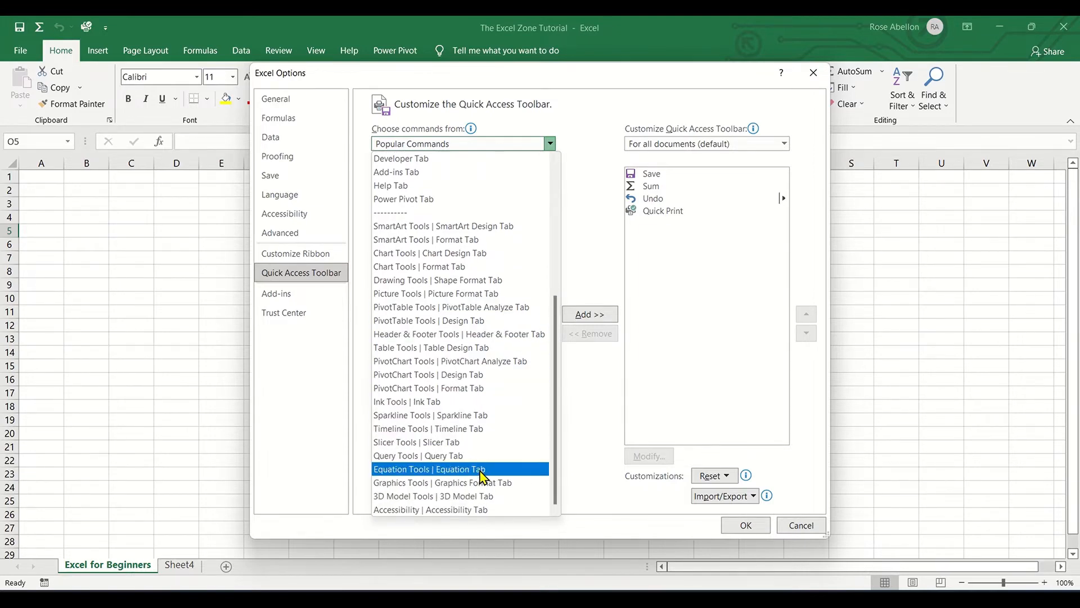
pyautogui.click(483, 471)
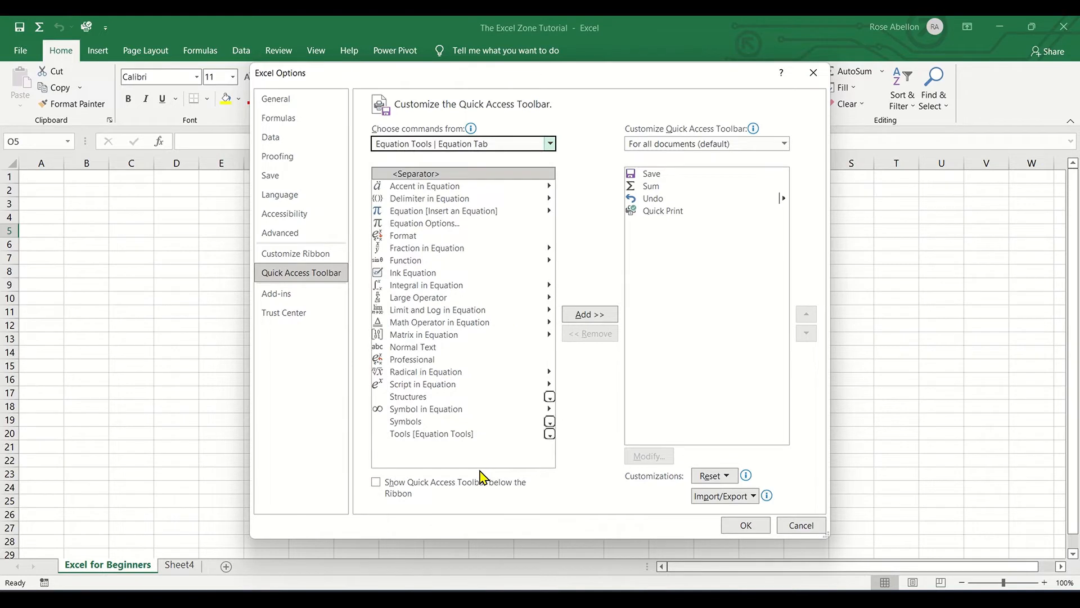
# Step: Add the Symbols command to the Quick Access Toolbar and apply the customization
pyautogui.click(411, 423)
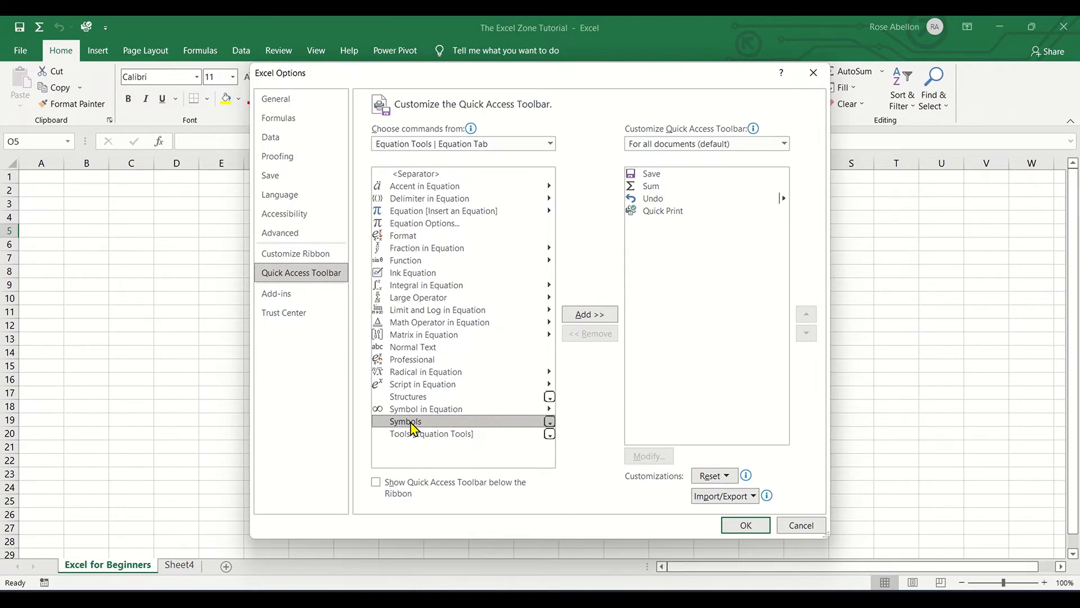
pyautogui.click(576, 319)
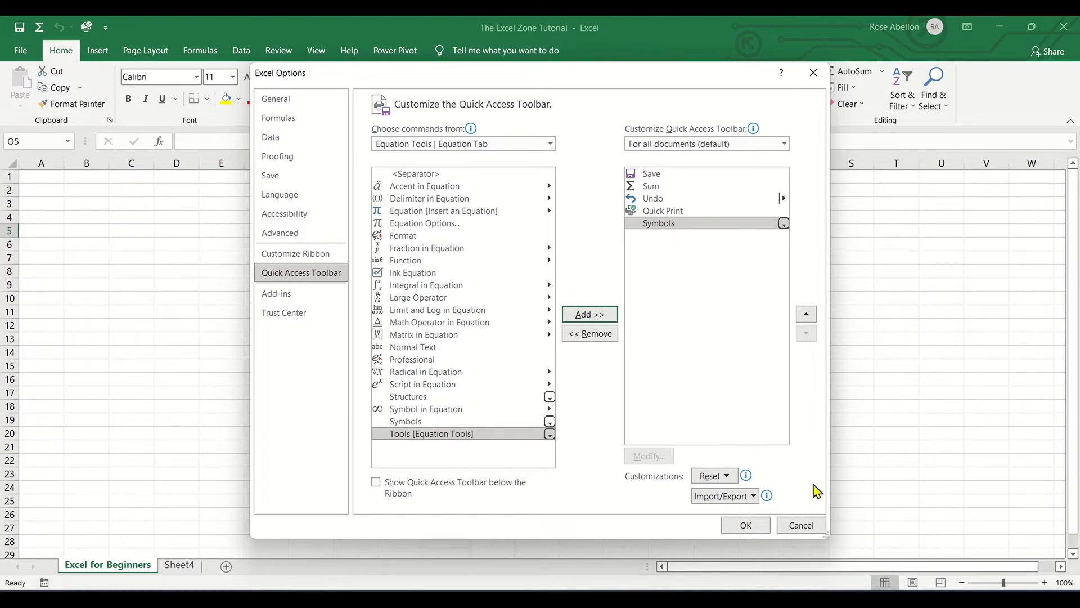
pyautogui.click(746, 525)
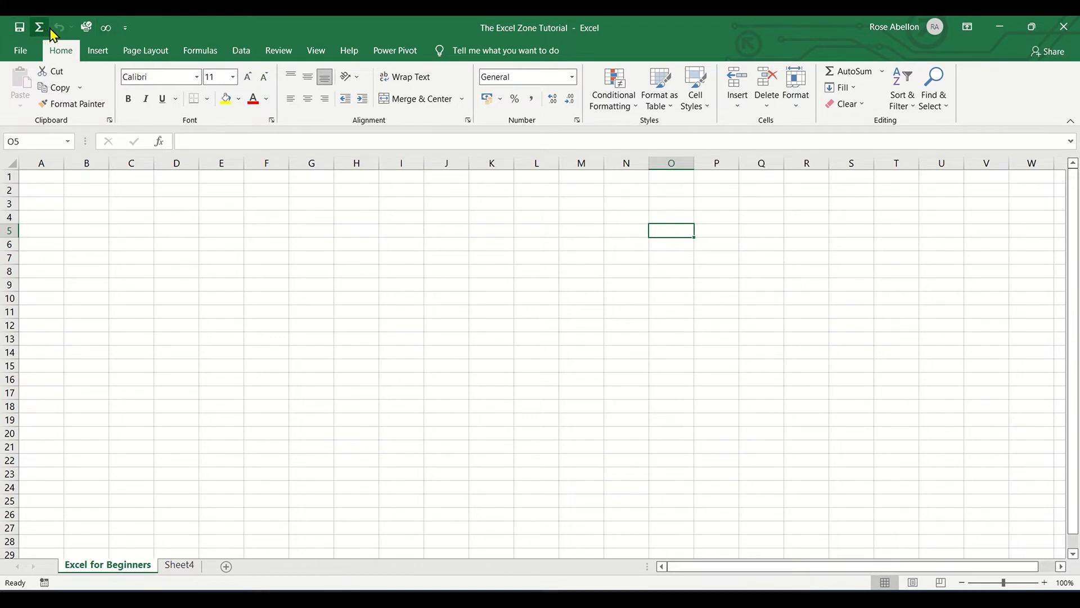
# Step: Remove the Symbols command from the Quick Access Toolbar through its full customization options
pyautogui.click(126, 29)
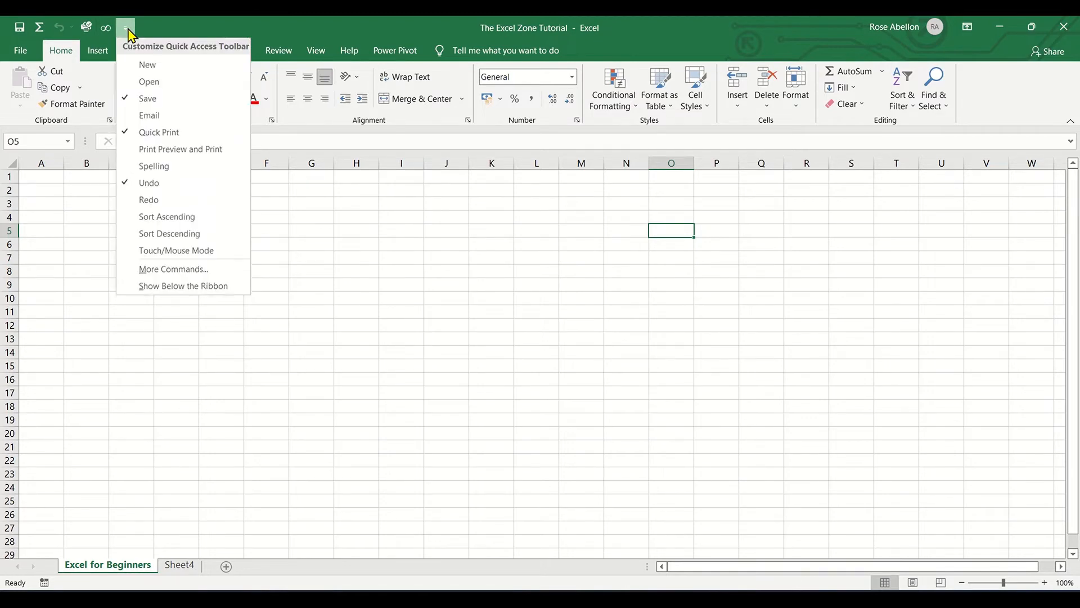
pyautogui.click(174, 271)
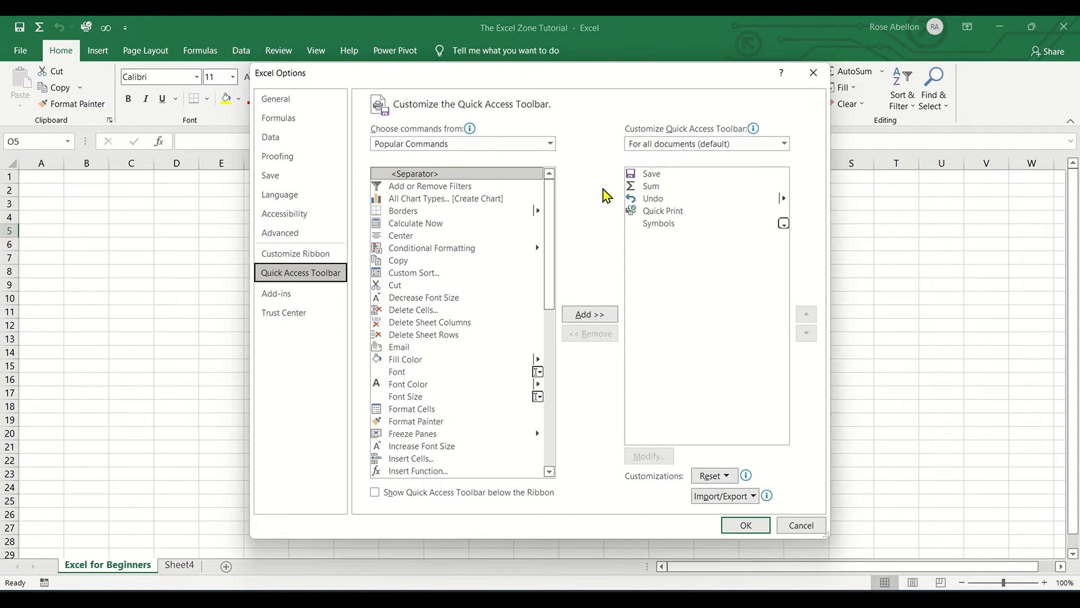
pyautogui.click(656, 225)
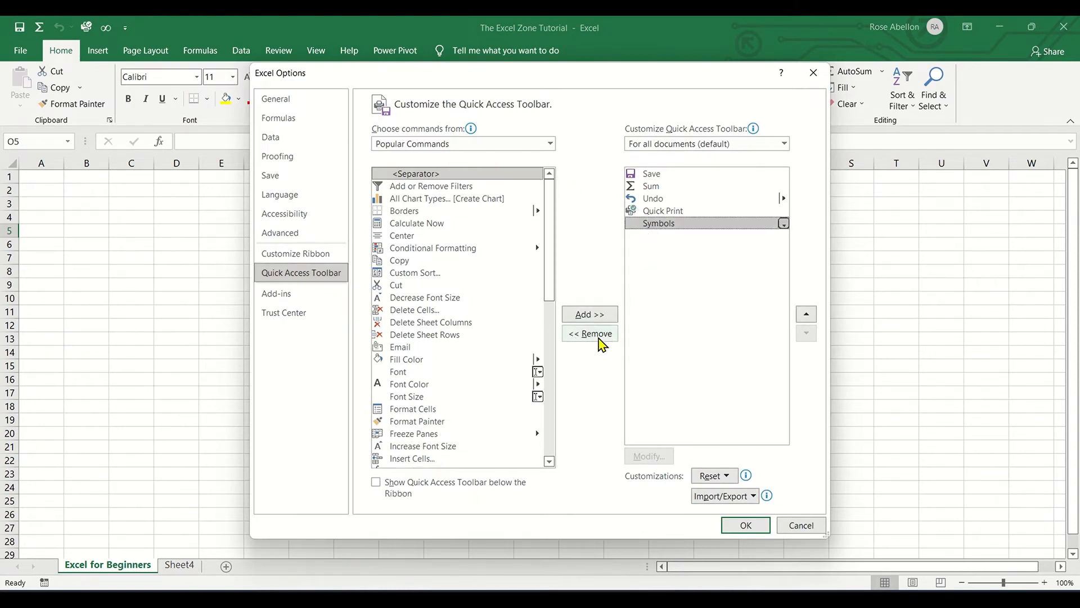
pyautogui.click(599, 338)
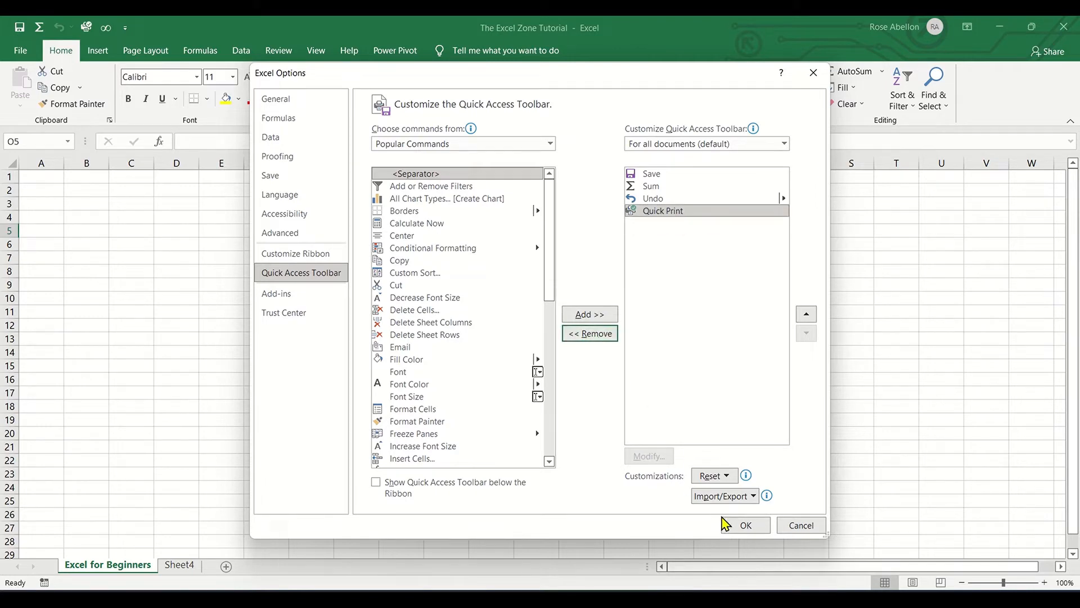
pyautogui.click(735, 525)
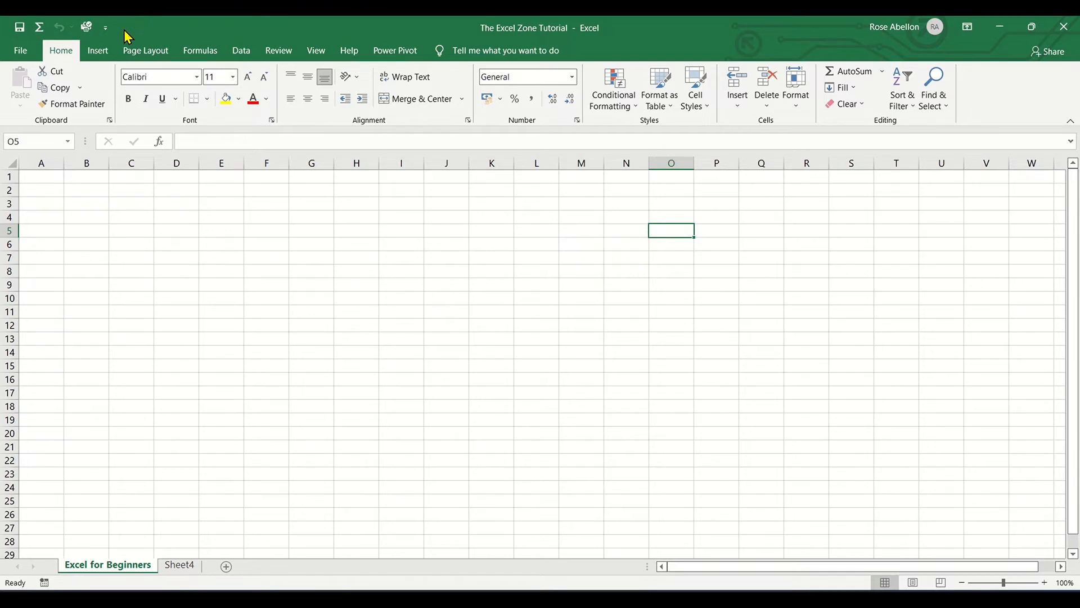
# Step: Show the Quick Access Toolbar below the ribbon
pyautogui.click(107, 28)
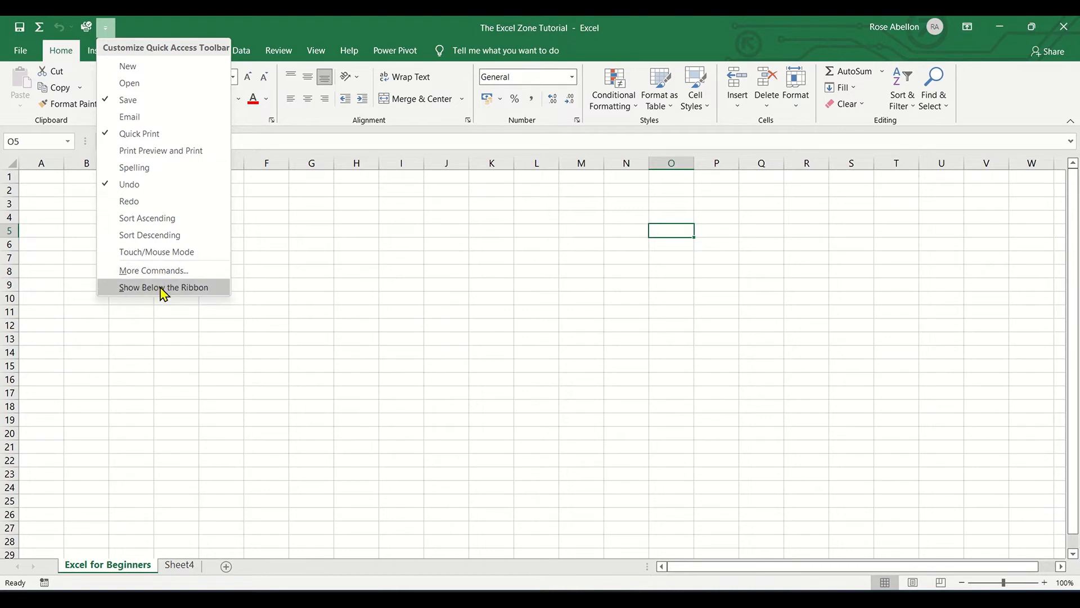
pyautogui.click(163, 287)
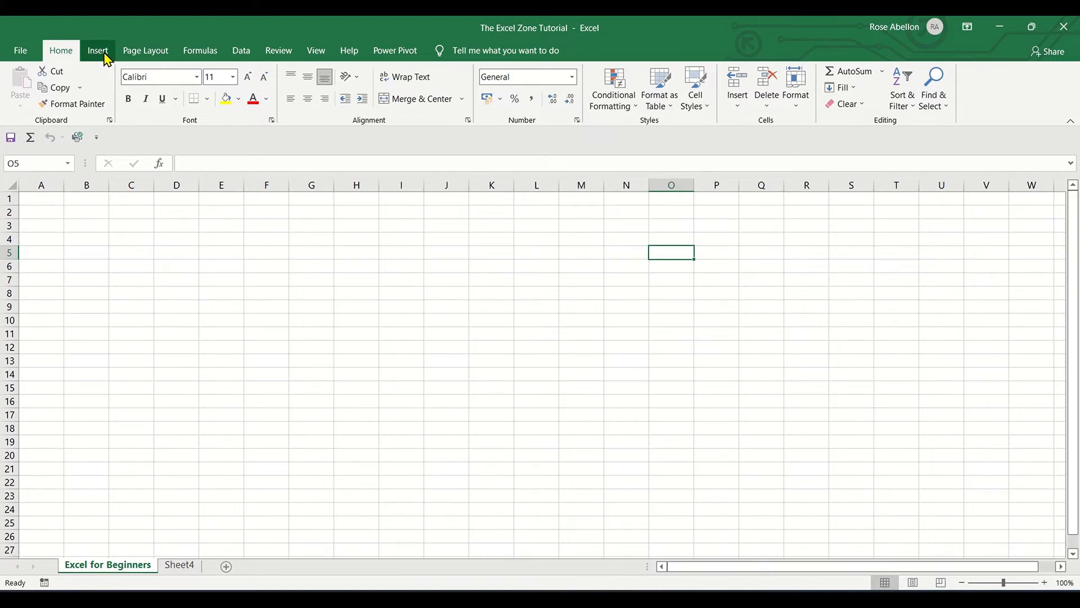
# Step: Browse the ribbon commands for Insert, Page Layout, Formulas, Data, Review and View in turn
pyautogui.click(101, 54)
pyautogui.click(142, 51)
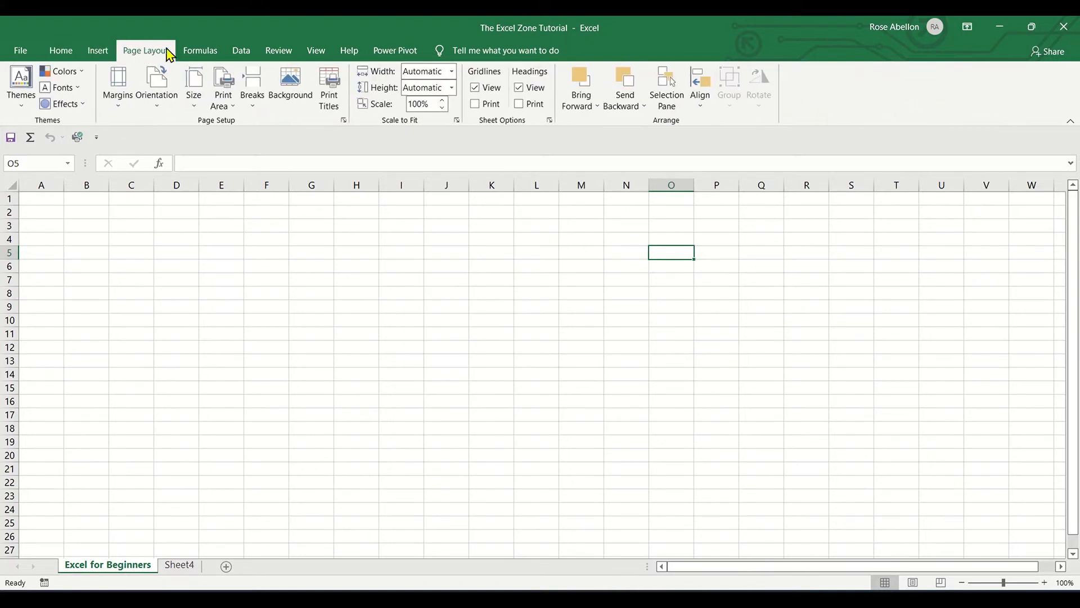
pyautogui.click(201, 50)
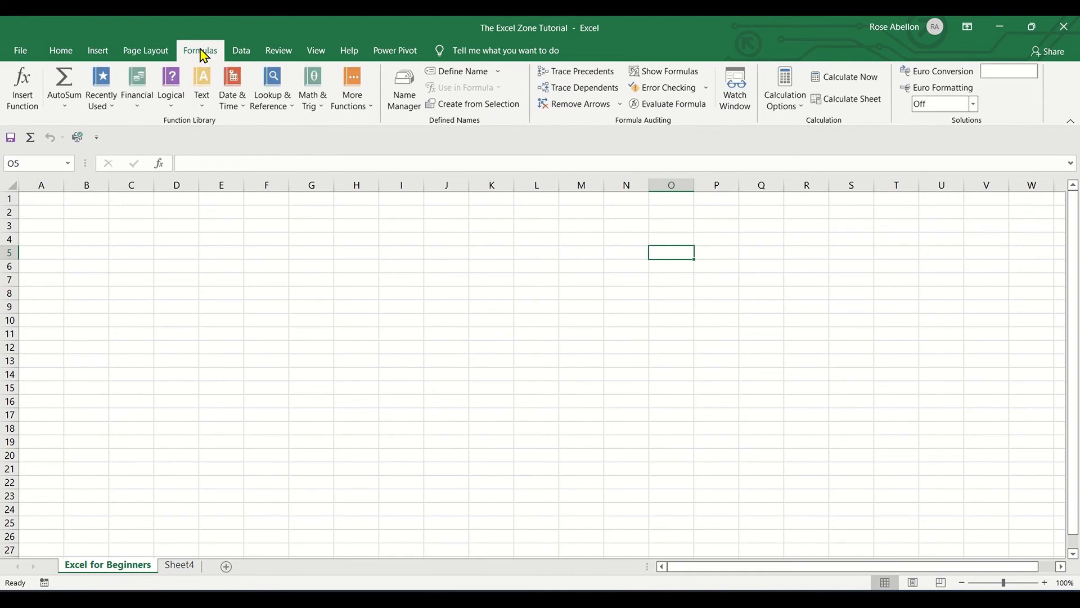
pyautogui.click(245, 55)
pyautogui.click(280, 56)
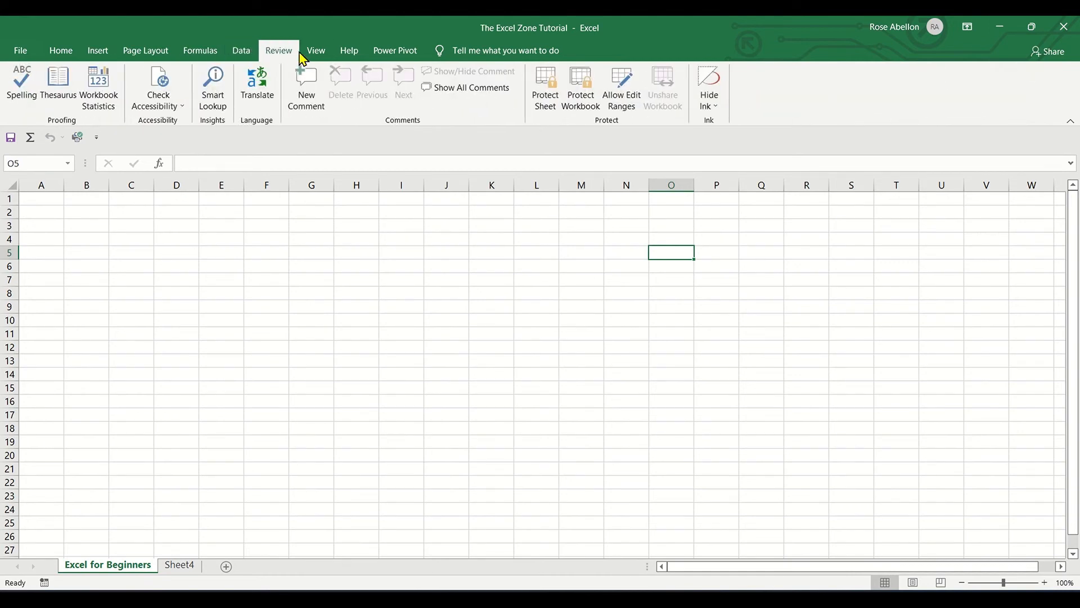
pyautogui.click(317, 54)
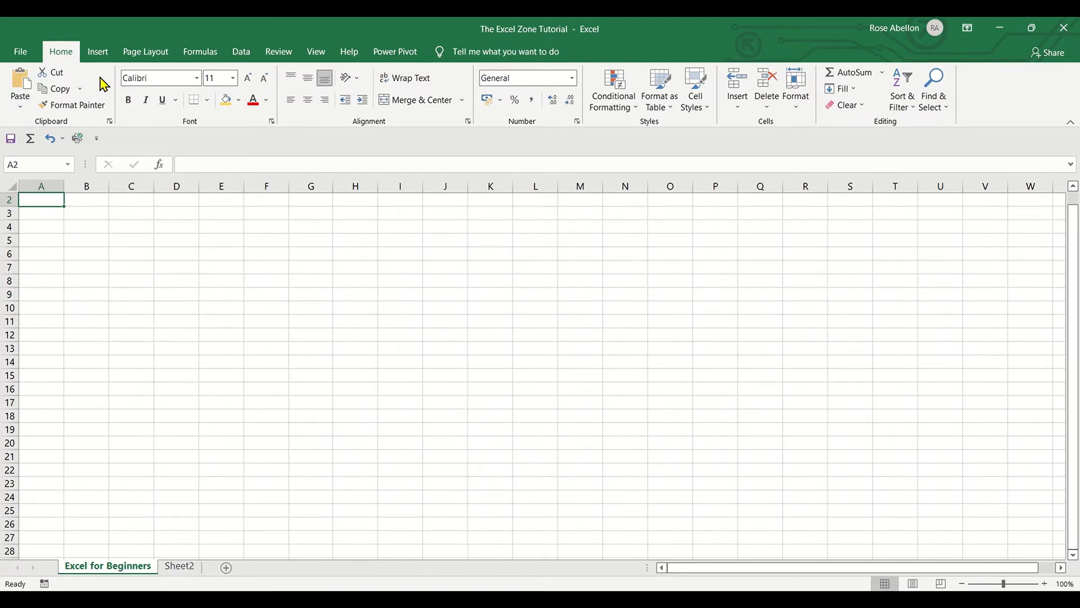
# Step: Examine how commands are grouped on the ribbon for Home, Insert, Page Layout, Formulas and Data
pyautogui.click(72, 60)
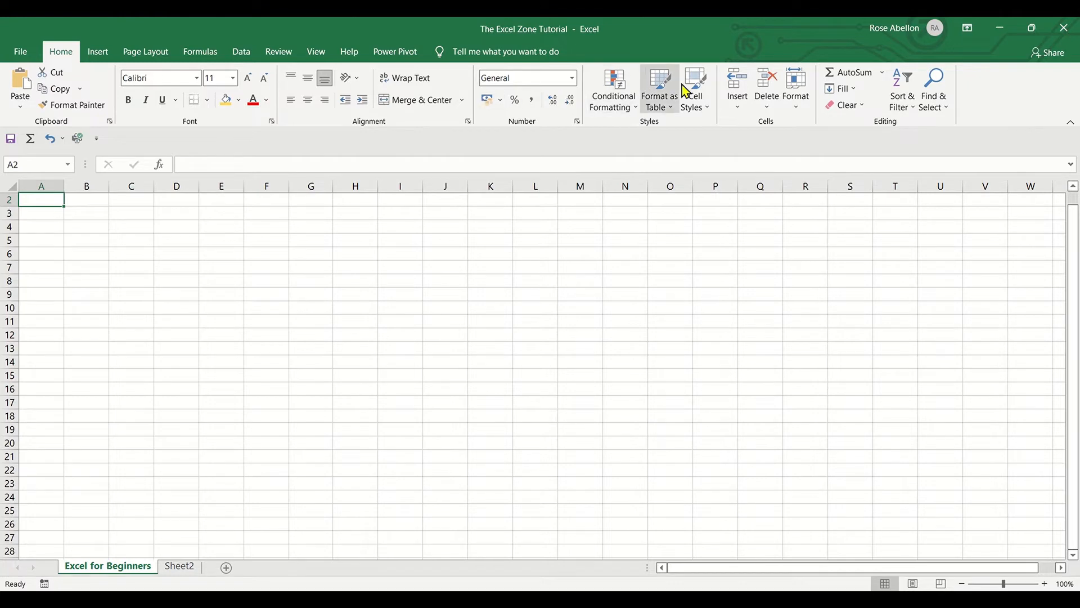
pyautogui.click(97, 54)
pyautogui.click(95, 55)
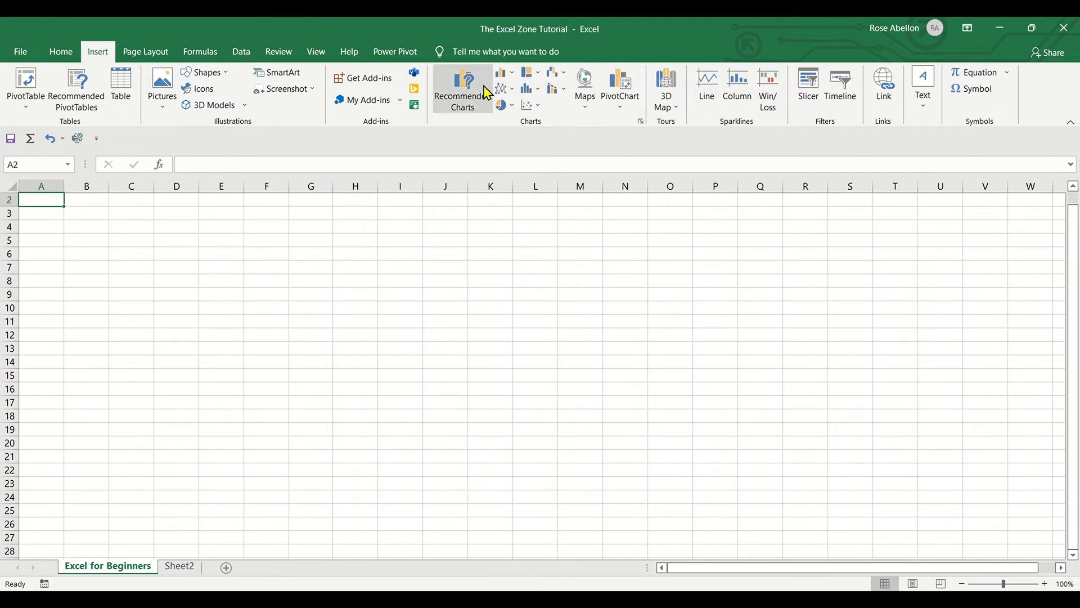
pyautogui.click(166, 55)
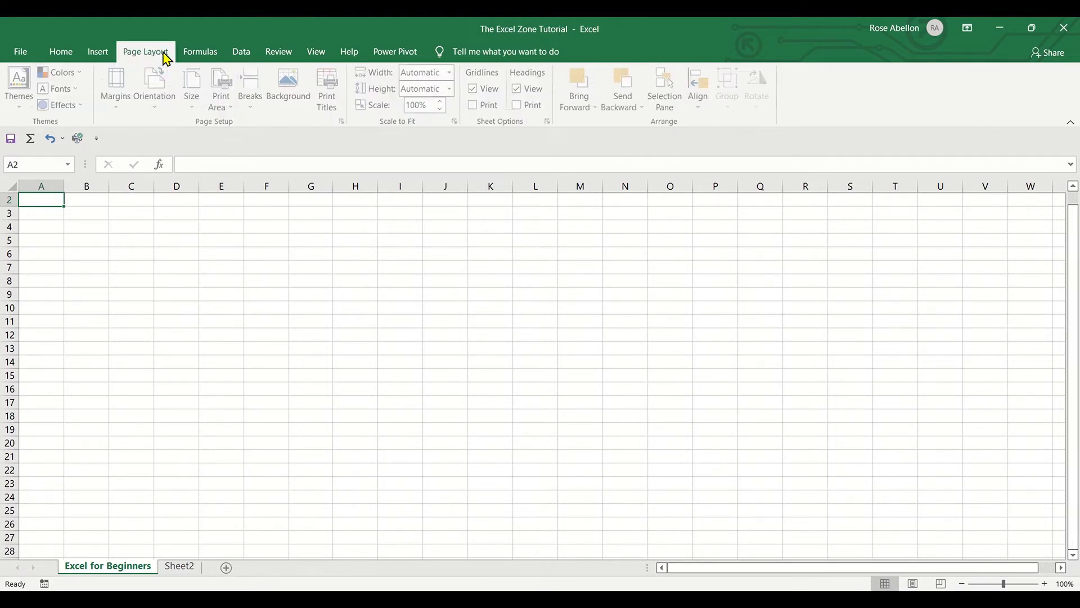
pyautogui.click(200, 52)
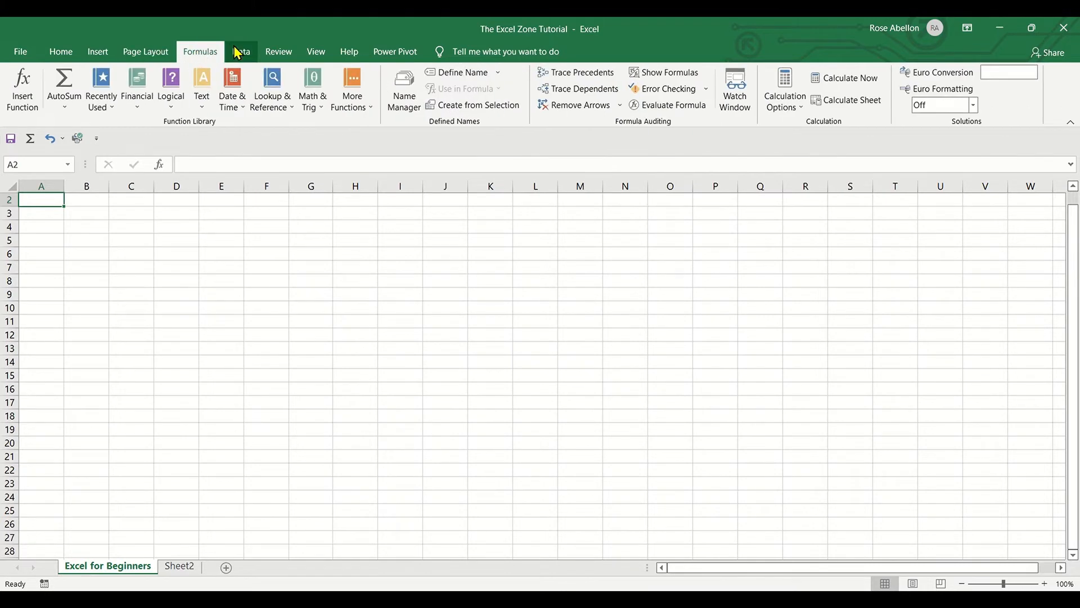
pyautogui.click(248, 55)
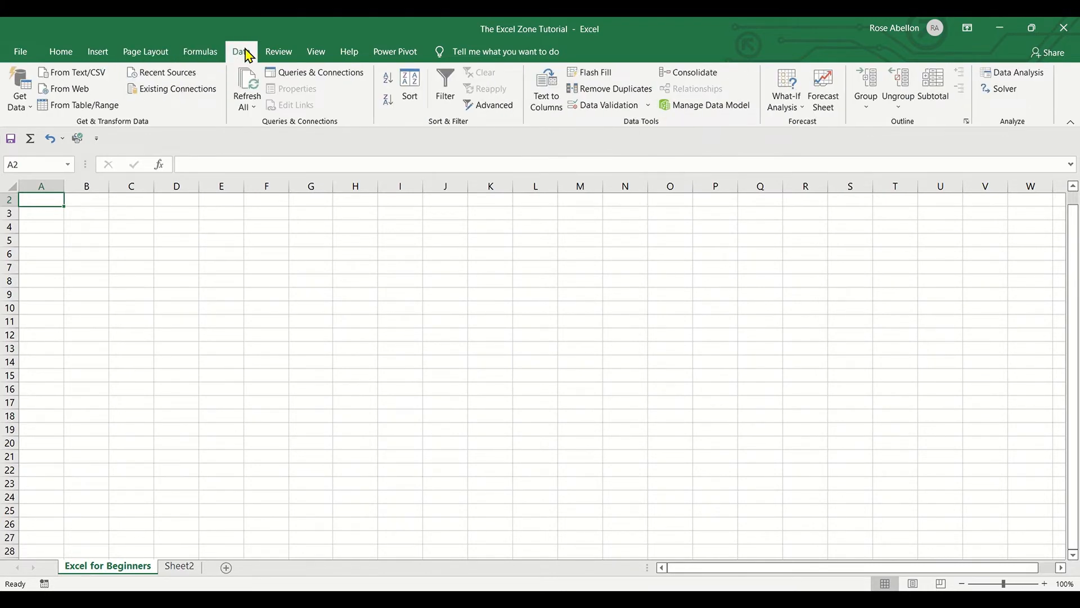
# Step: Apply the gold fill color to cell A2 and open the detailed alignment settings
pyautogui.click(64, 55)
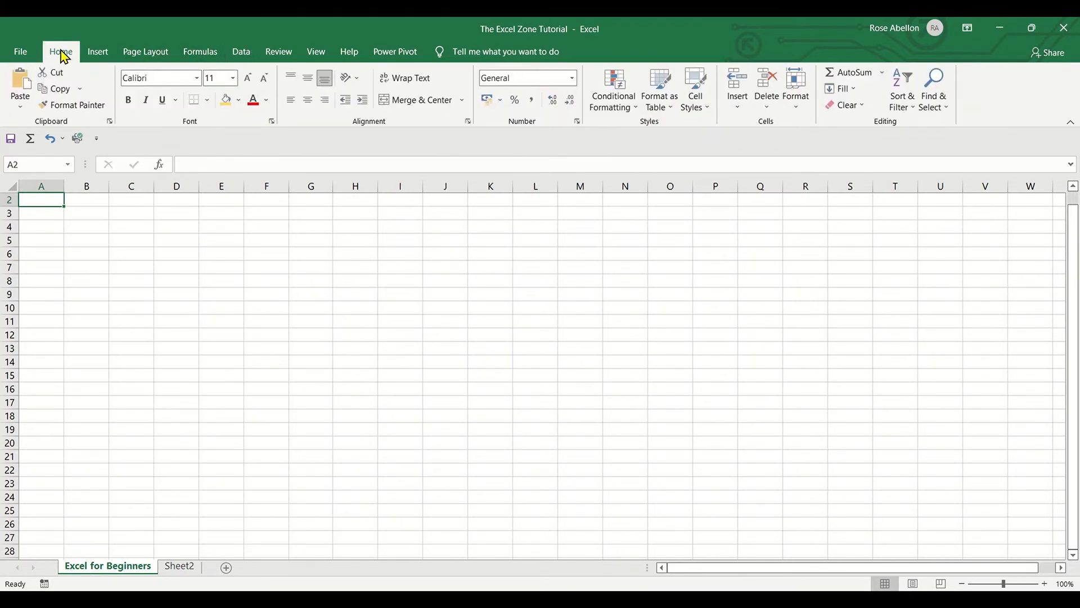
pyautogui.click(228, 103)
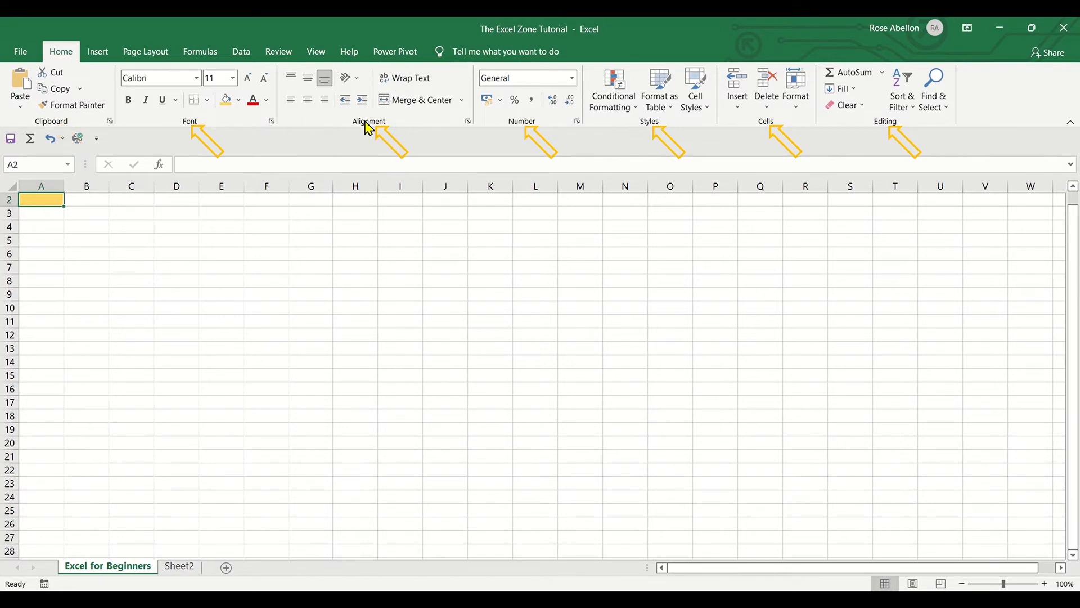
pyautogui.click(469, 124)
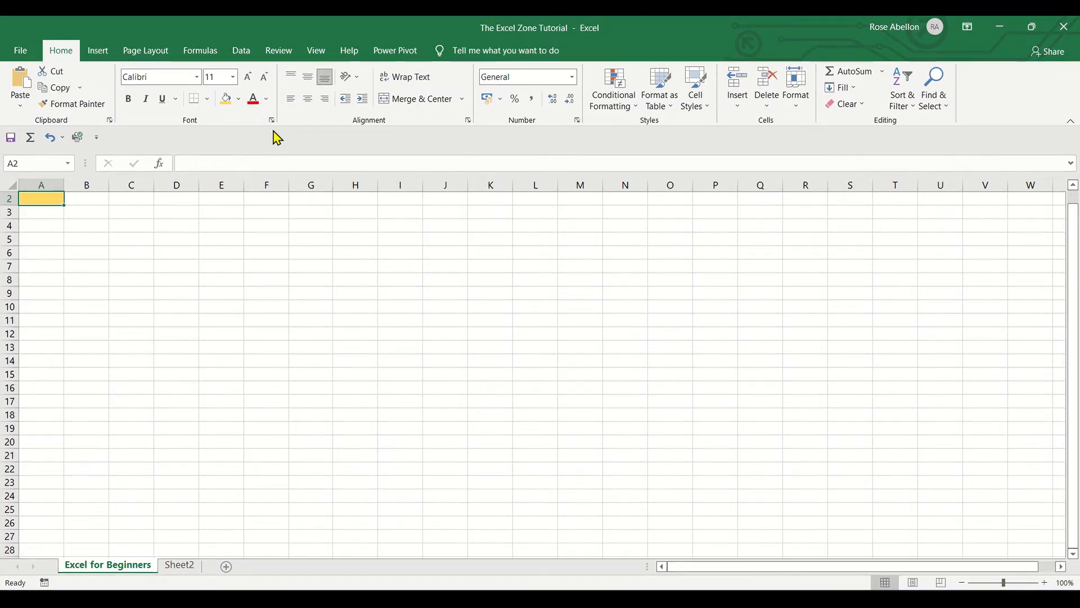
# Step: Review the detailed font settings for cell A2, including the font color choices, and close them without changing anything
pyautogui.click(273, 132)
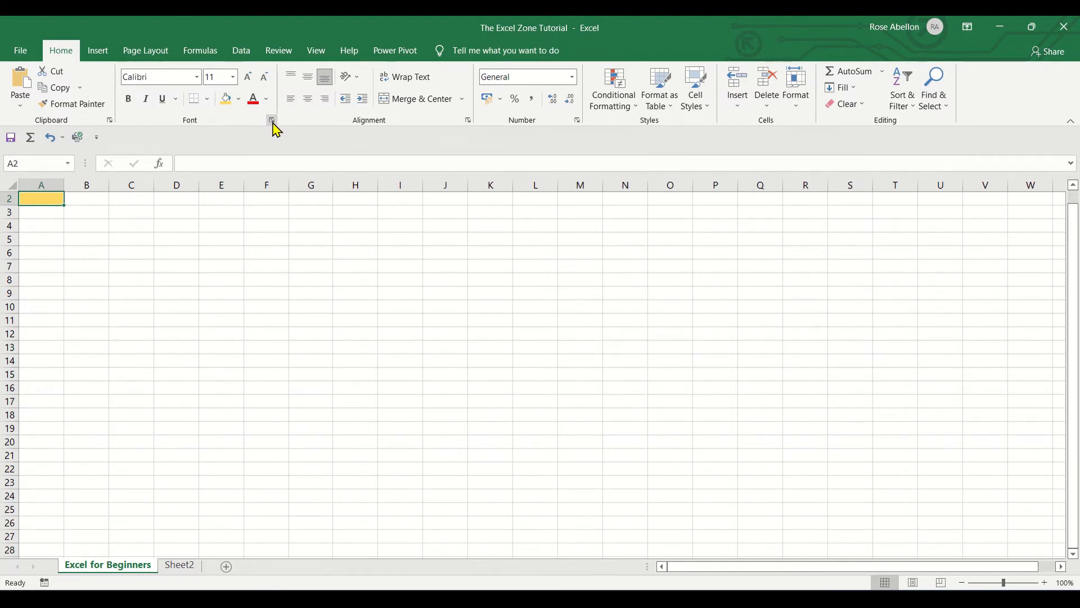
pyautogui.click(273, 120)
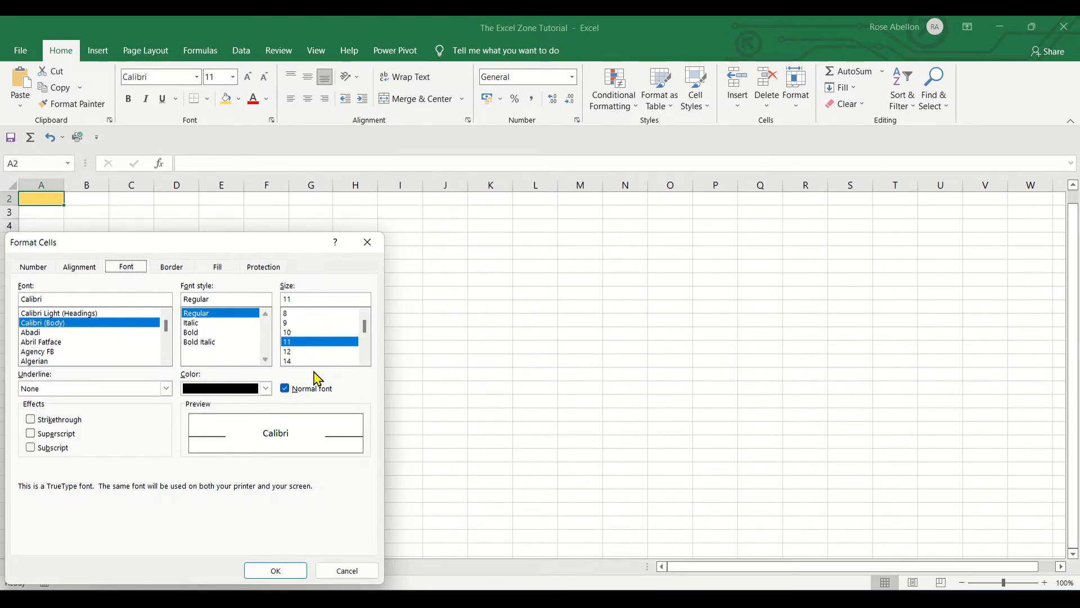
pyautogui.click(264, 389)
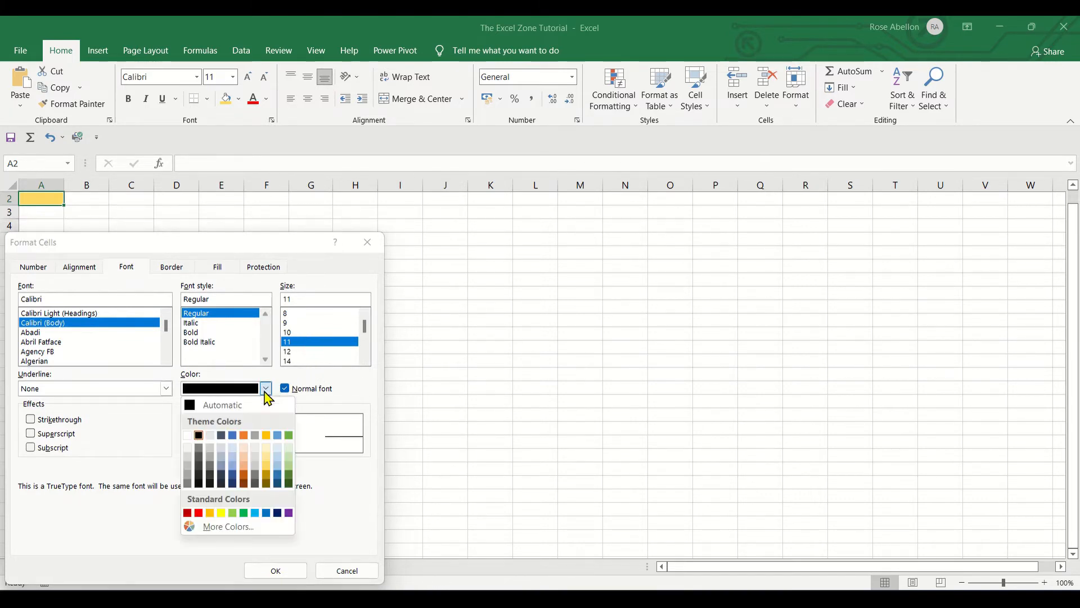
pyautogui.click(265, 394)
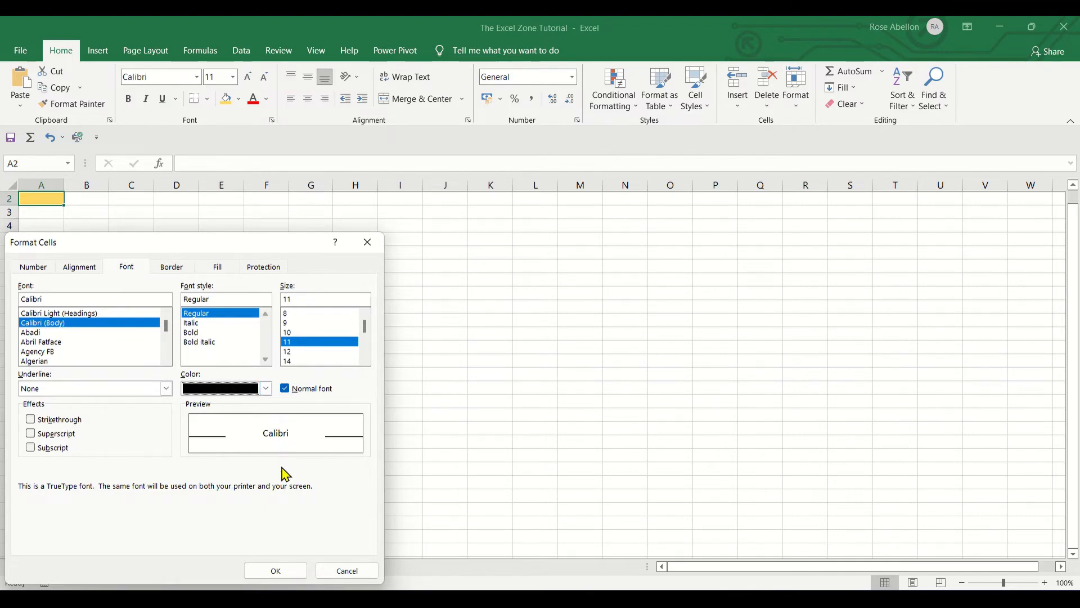
pyautogui.click(275, 570)
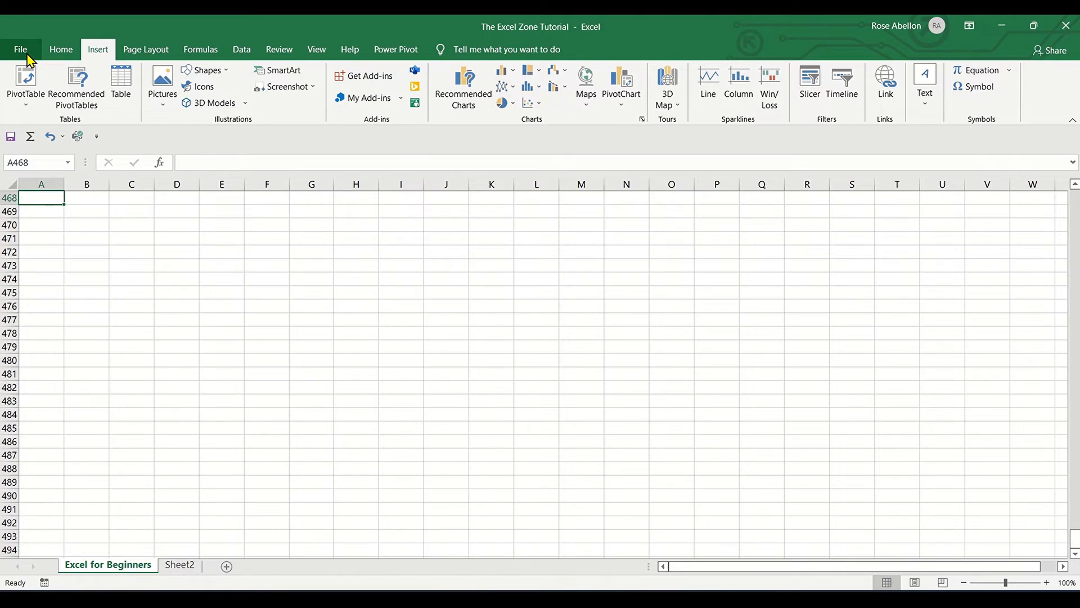
# Step: Examine the Excel Options for General, Formulas, Data, Proofing, Save, Language, Accessibility and Advanced in turn
pyautogui.click(27, 57)
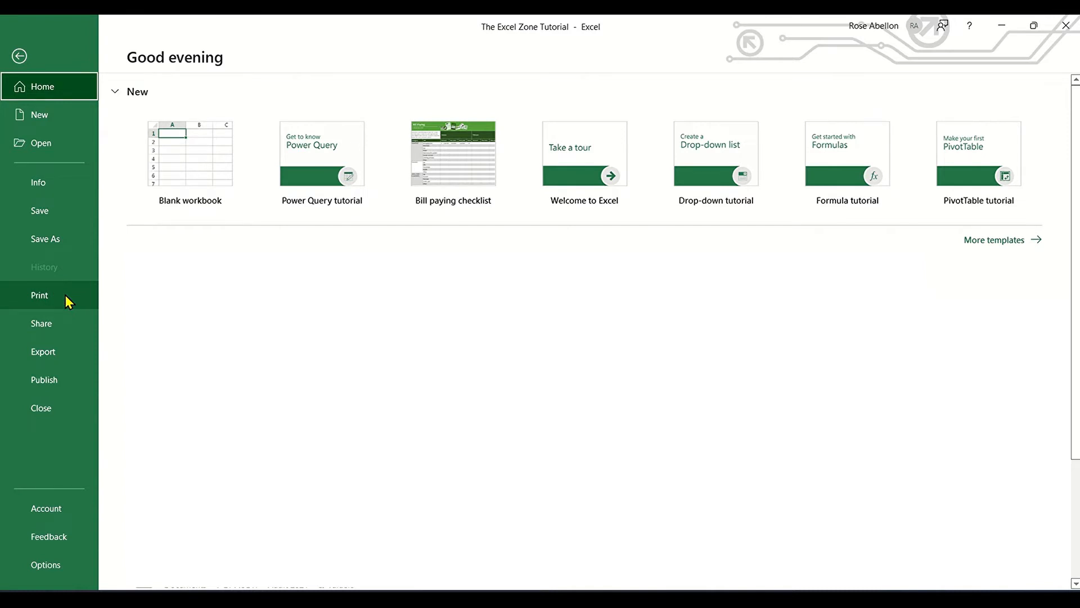
pyautogui.click(60, 323)
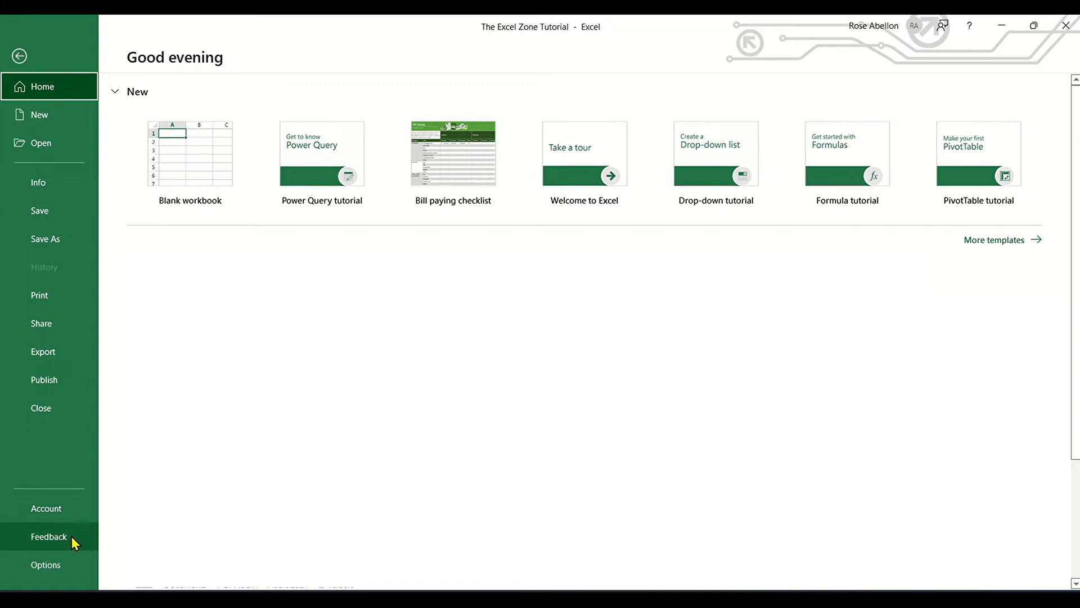
pyautogui.click(72, 562)
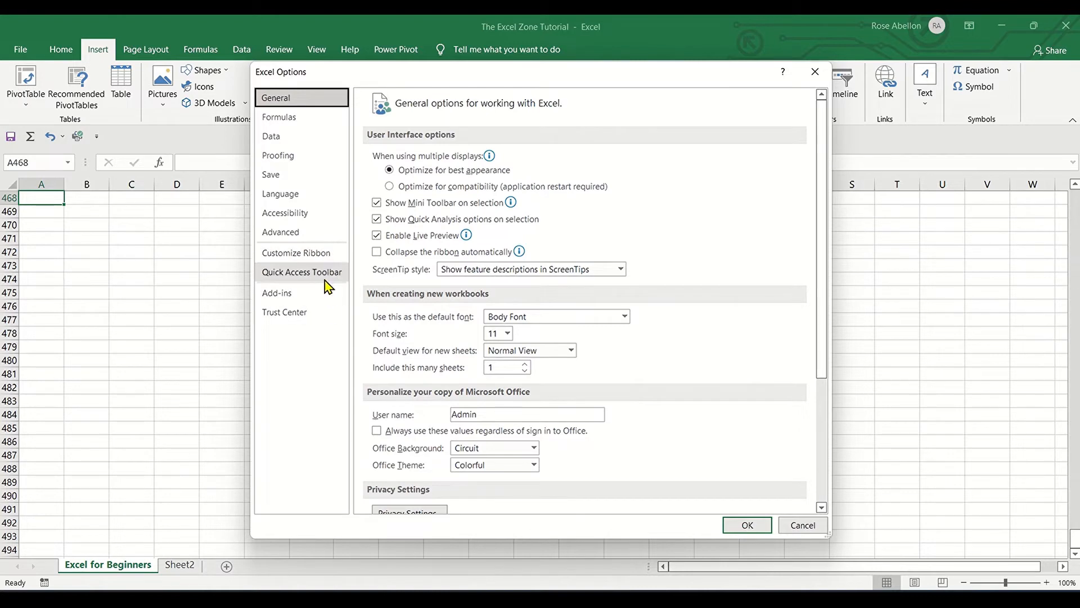
pyautogui.click(298, 105)
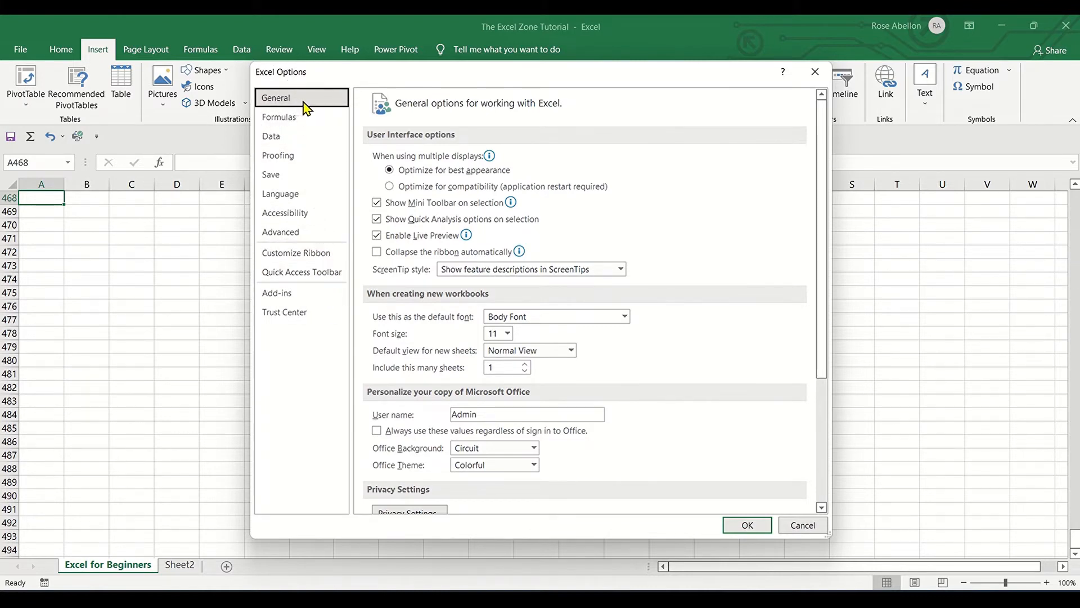
pyautogui.click(302, 115)
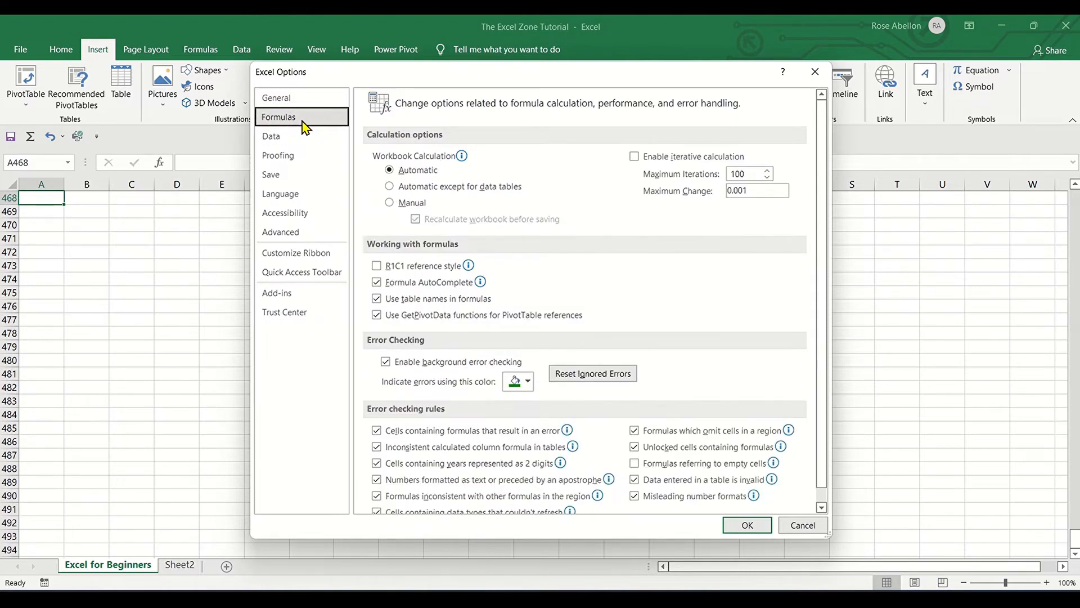
pyautogui.click(304, 137)
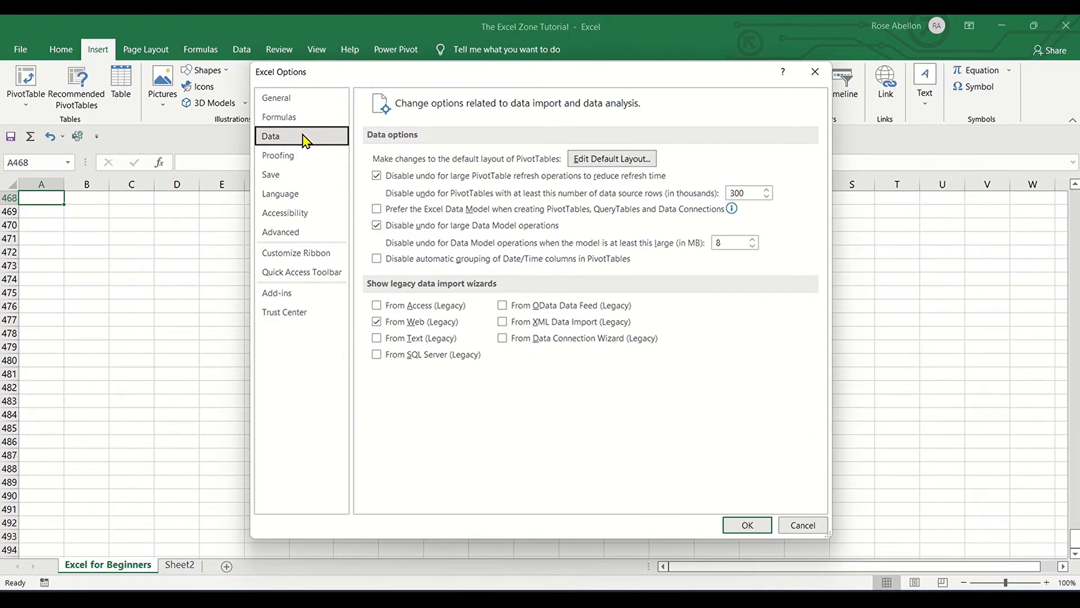
pyautogui.click(309, 159)
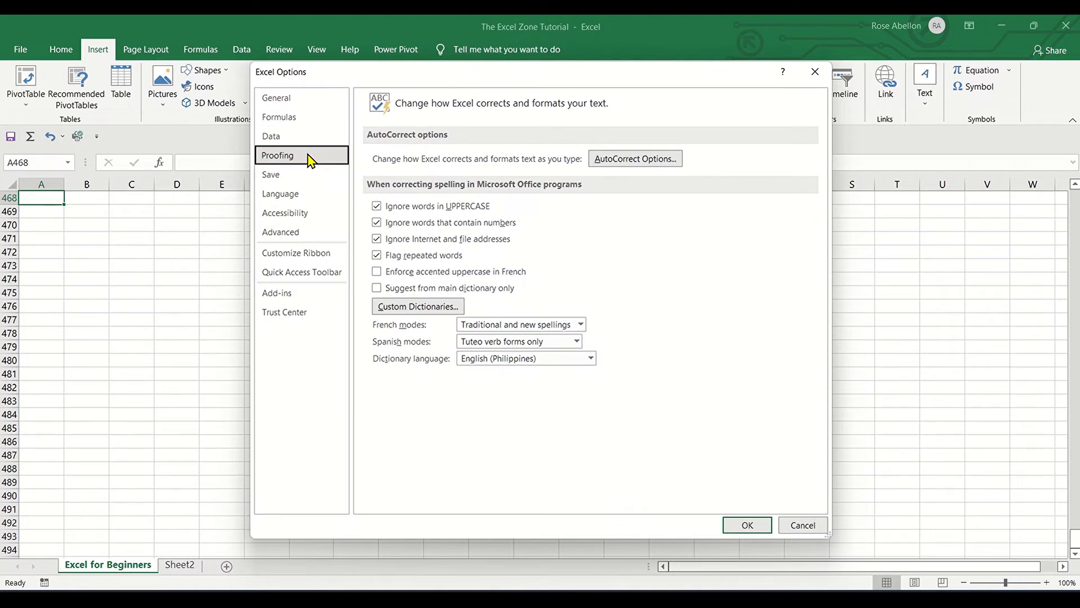
pyautogui.click(308, 179)
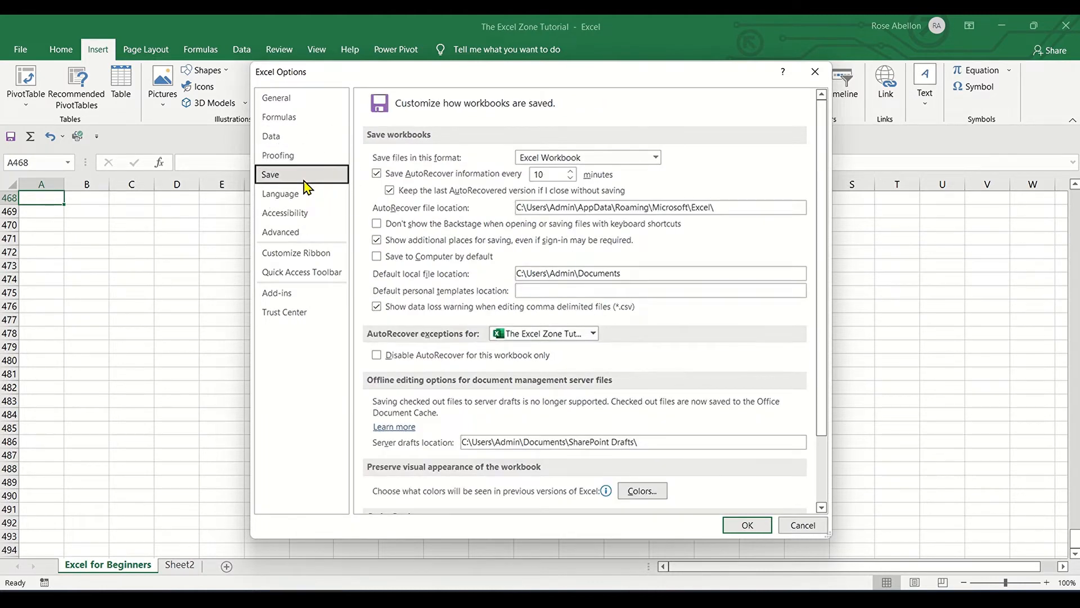
pyautogui.click(307, 198)
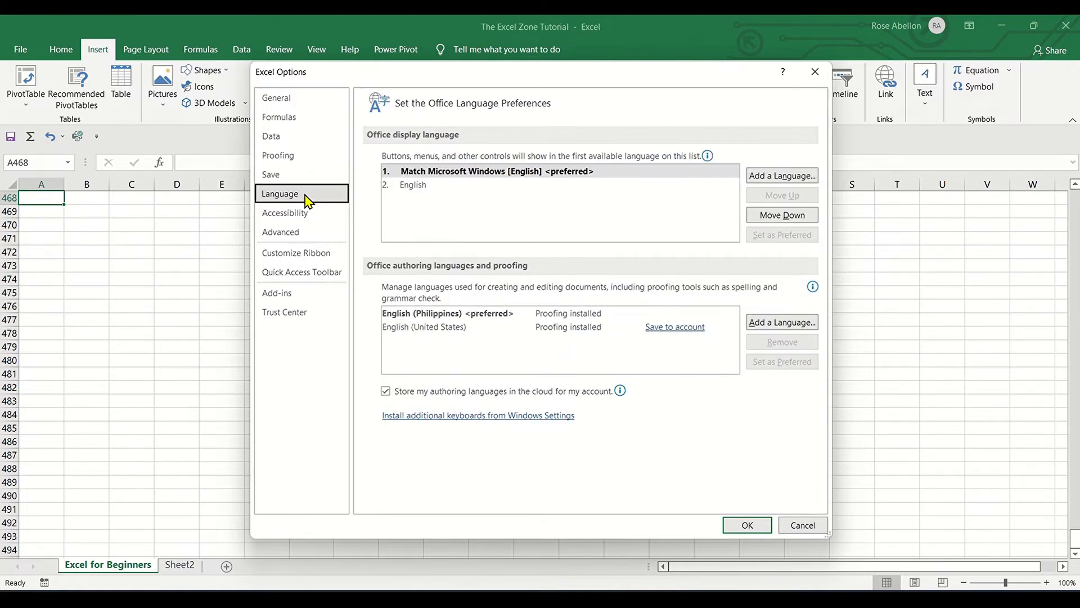
pyautogui.click(312, 217)
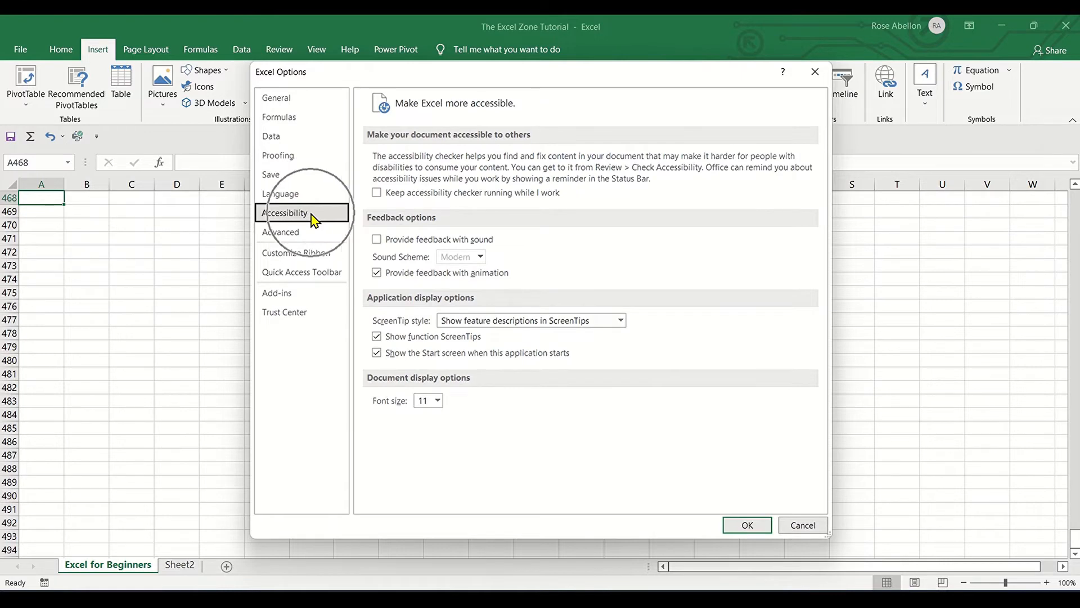
pyautogui.click(312, 245)
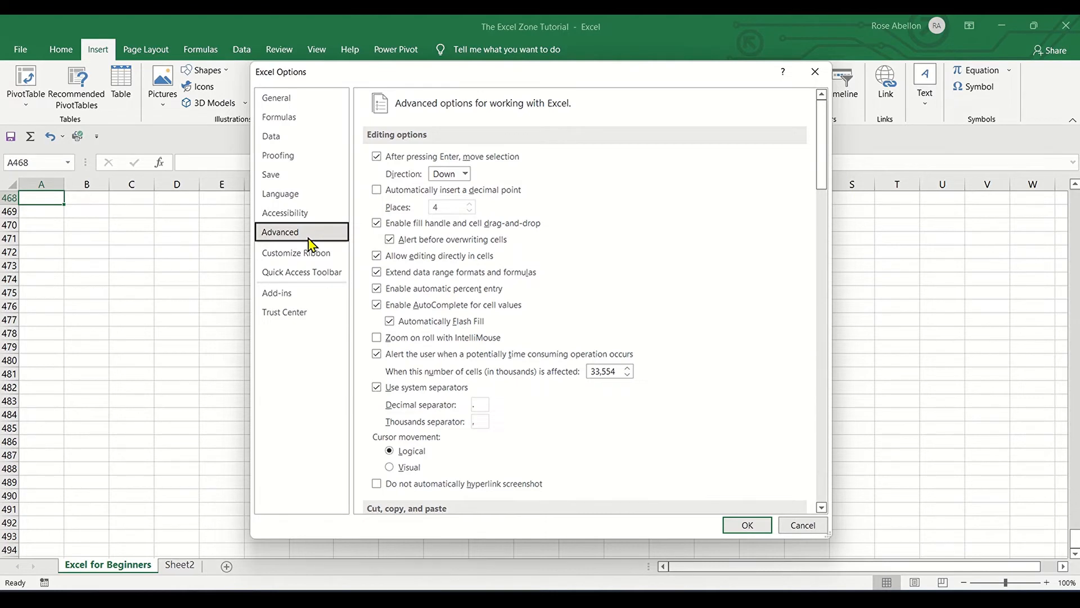
# Step: Enable the Draw and Developer main tabs in the ribbon customization options
pyautogui.click(316, 253)
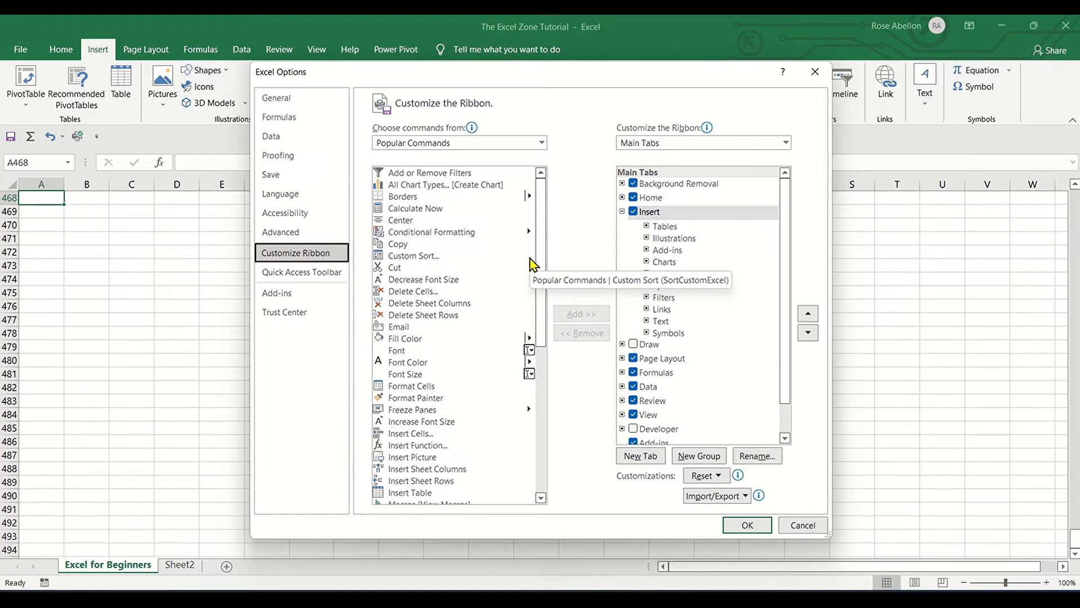
pyautogui.click(463, 233)
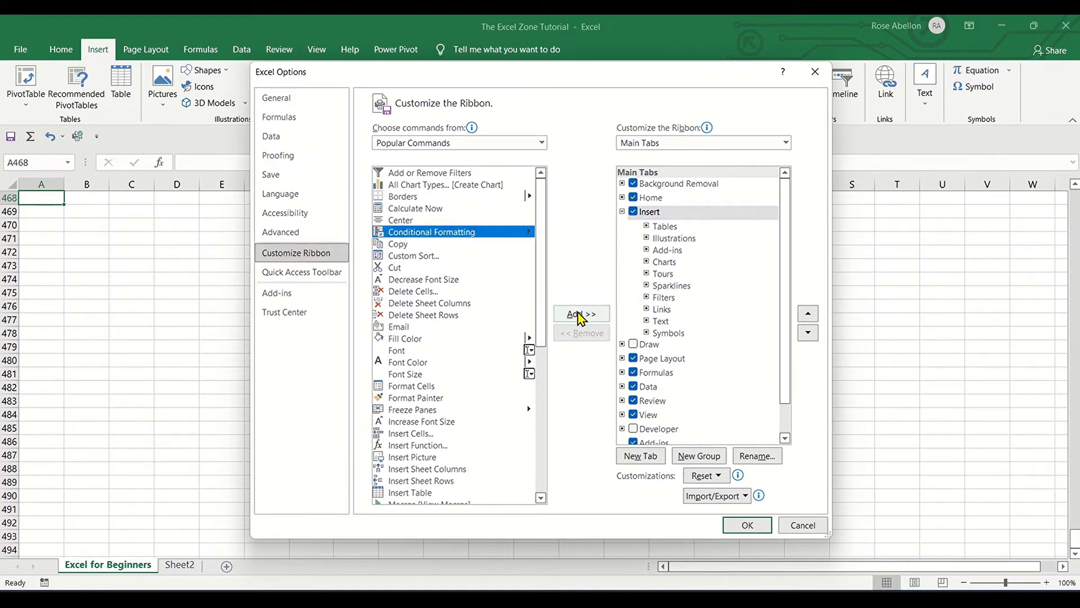
pyautogui.click(669, 335)
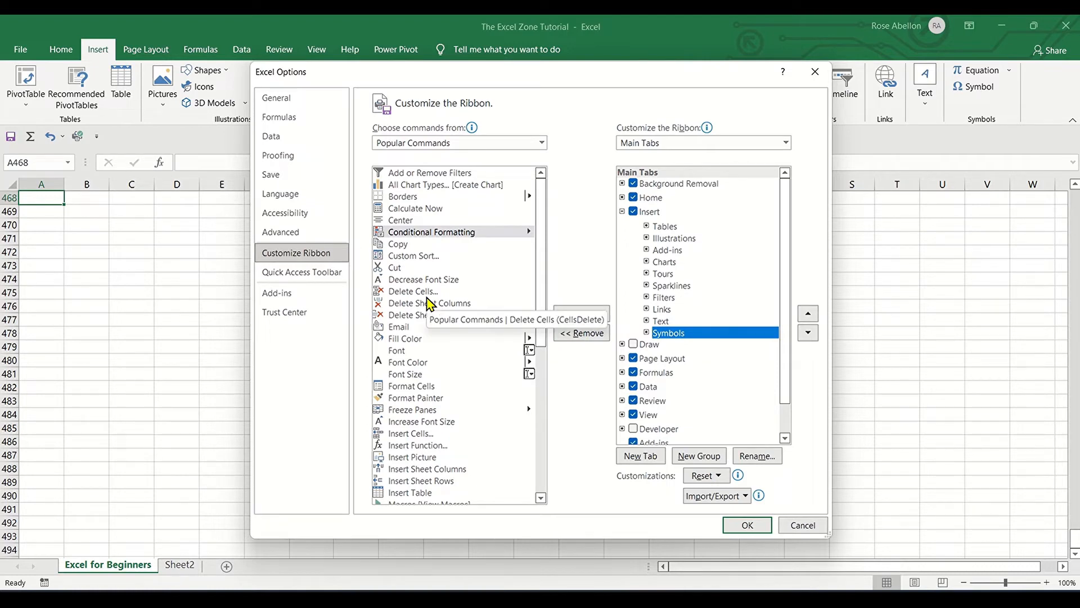
pyautogui.click(638, 346)
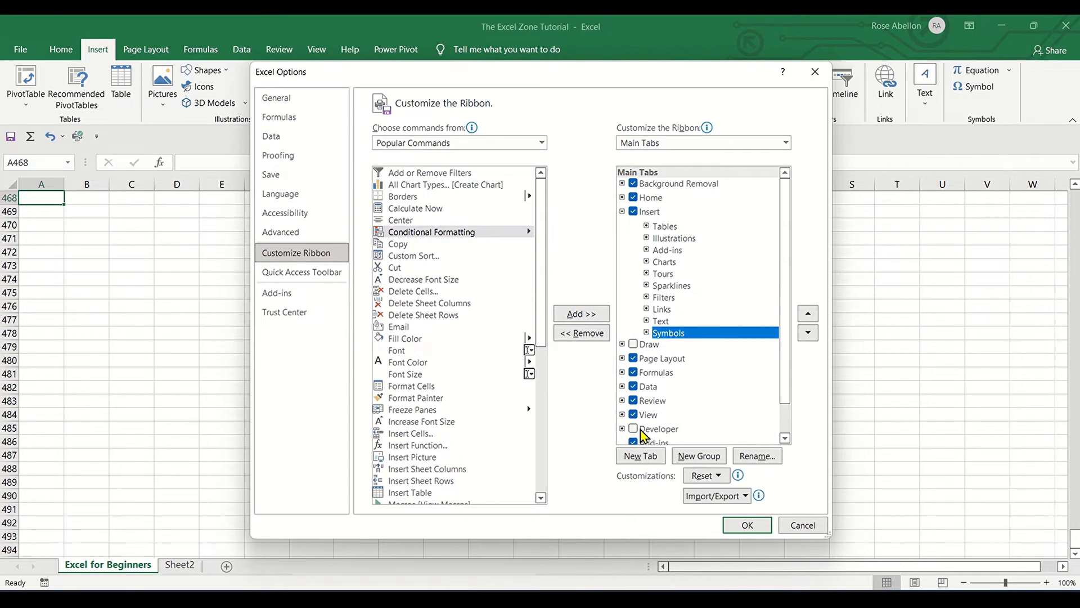
pyautogui.click(634, 345)
pyautogui.click(635, 429)
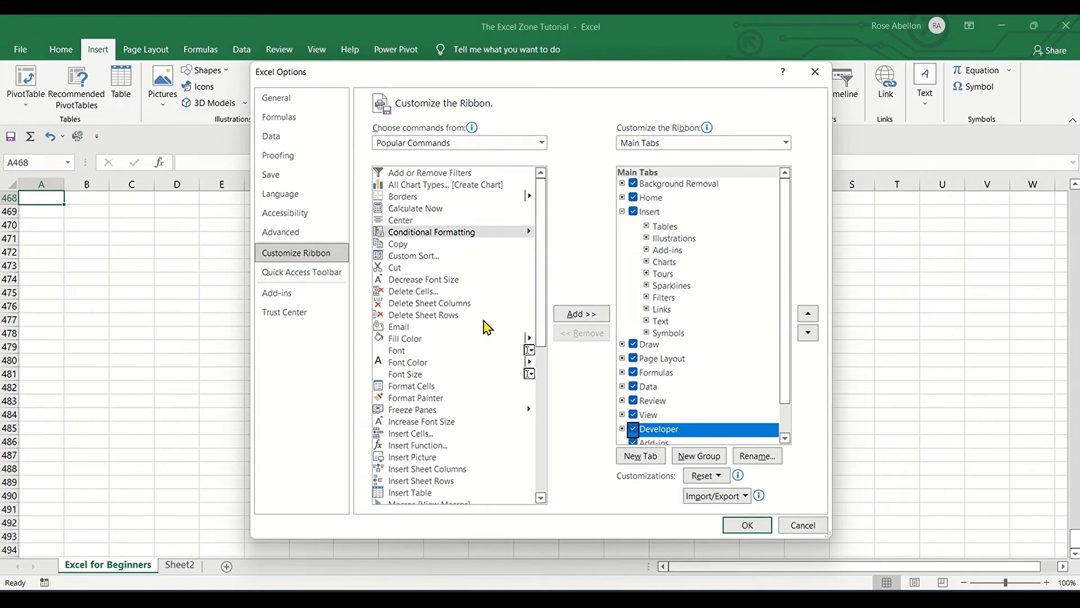
# Step: Examine the installed add-ins and the add-in types that can be managed, followed by the Trust Center options
pyautogui.click(299, 296)
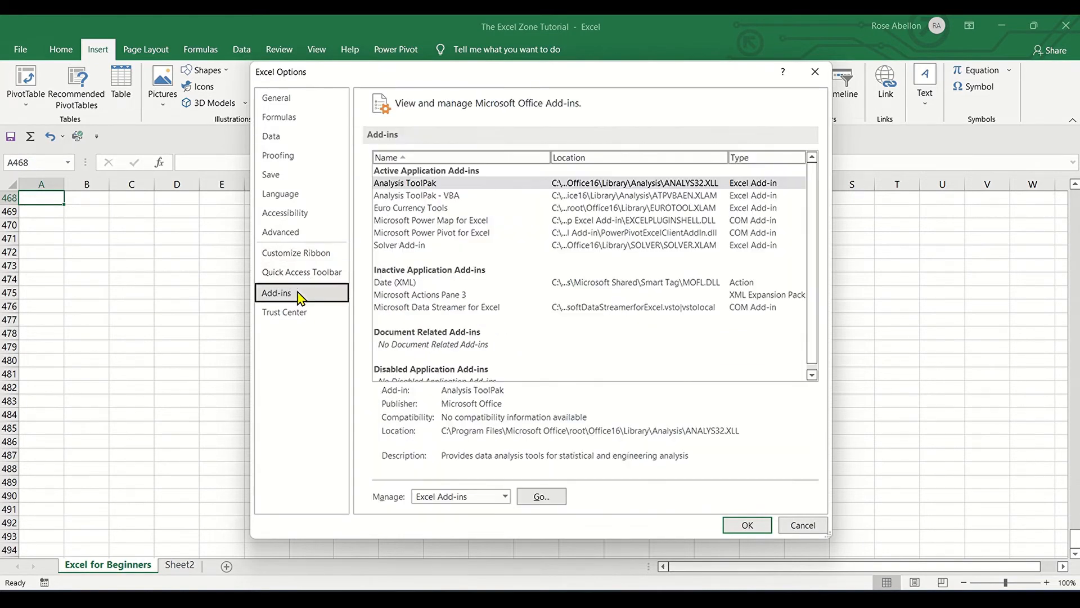
pyautogui.click(504, 497)
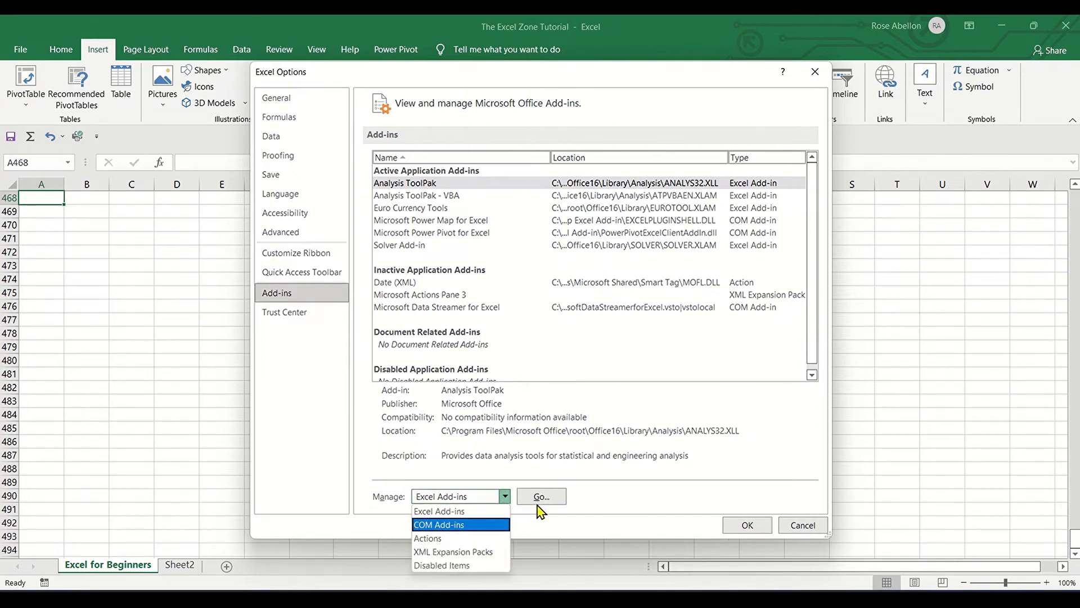
pyautogui.click(306, 316)
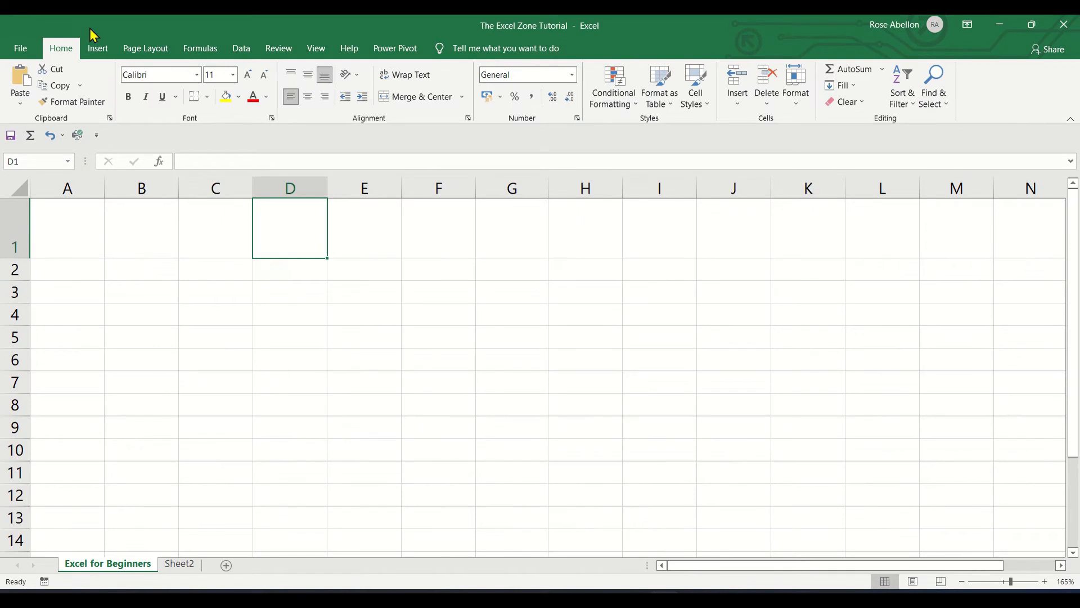
# Step: Review the detailed font settings for cell D1 and close them without changing anything
pyautogui.click(72, 55)
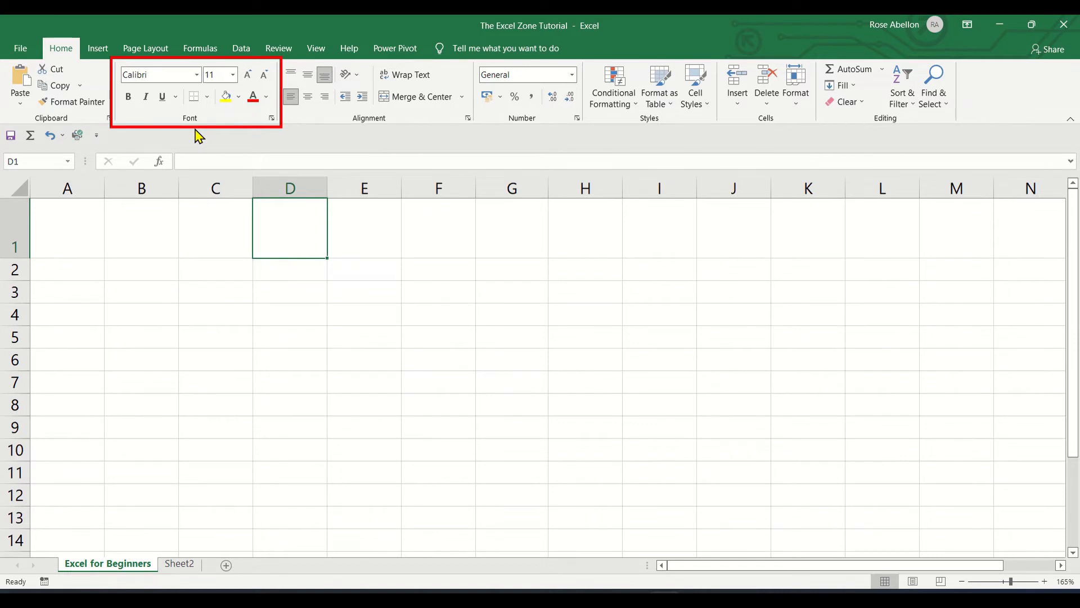
pyautogui.click(272, 119)
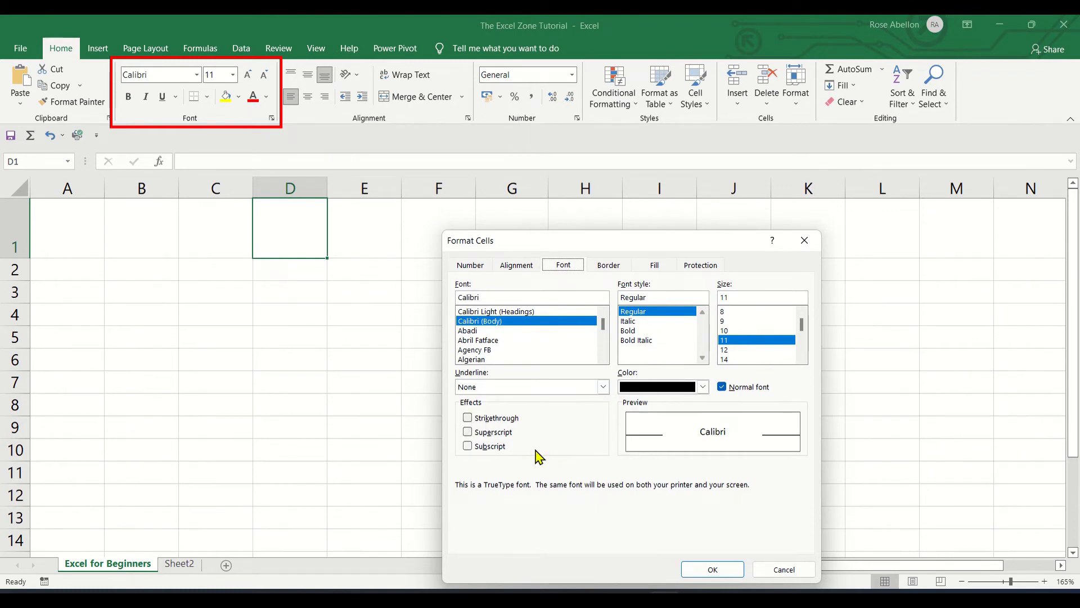
pyautogui.click(696, 571)
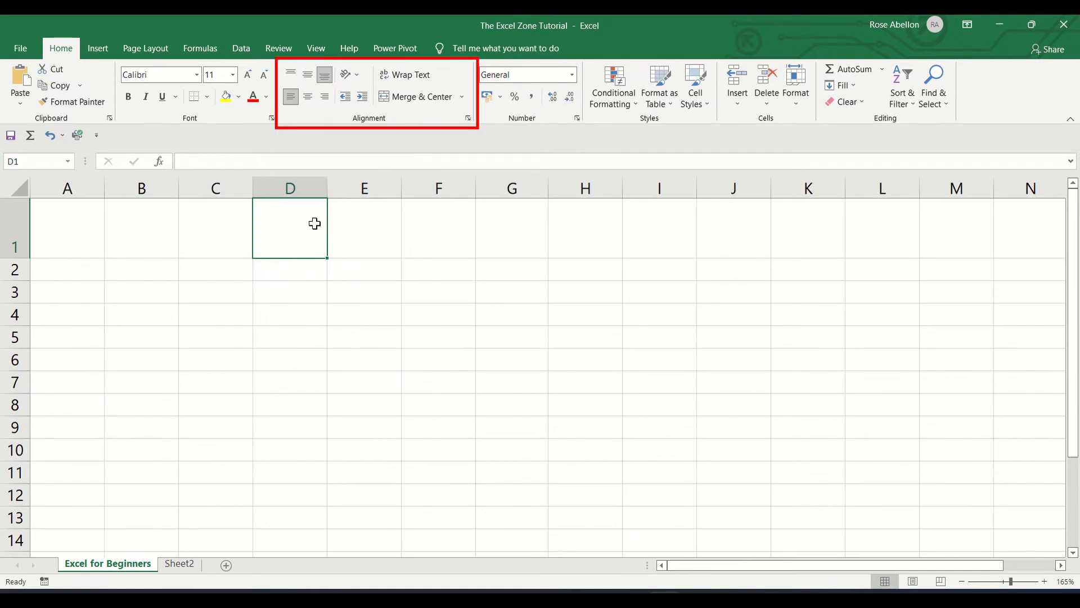
# Step: Enter "excel" in cell D1 and align it vertically to the top, middle and bottom in turn
pyautogui.write('excel')
pyautogui.press('Return')
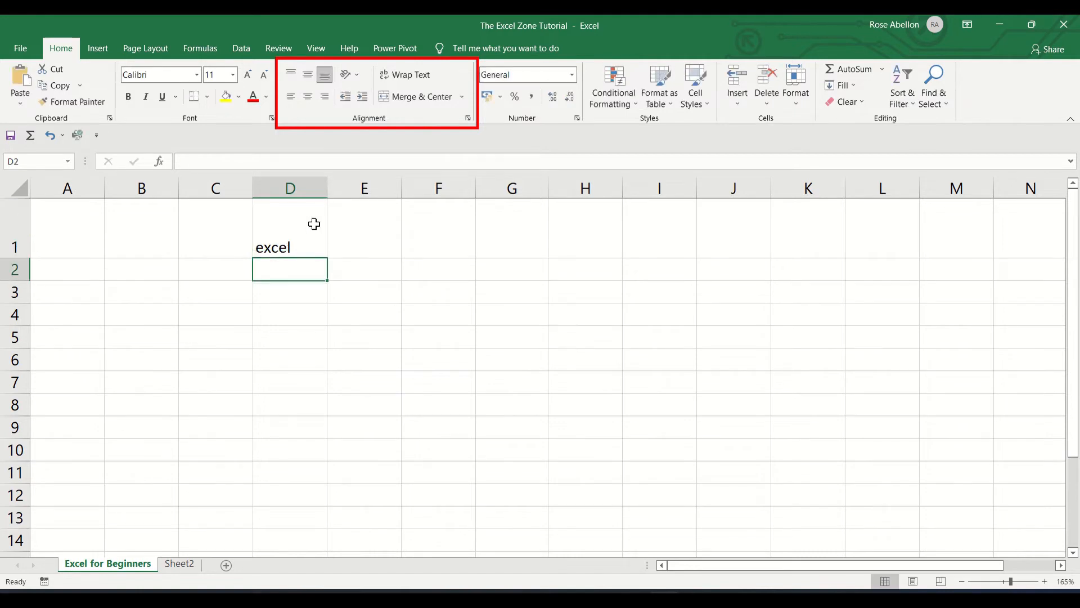
pyautogui.click(314, 224)
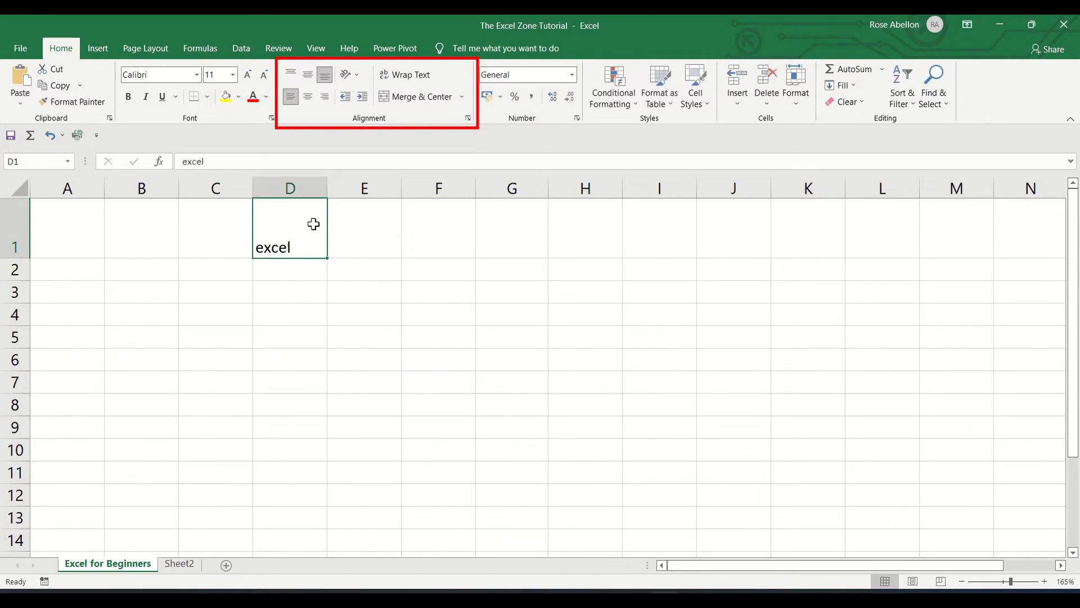
pyautogui.click(289, 76)
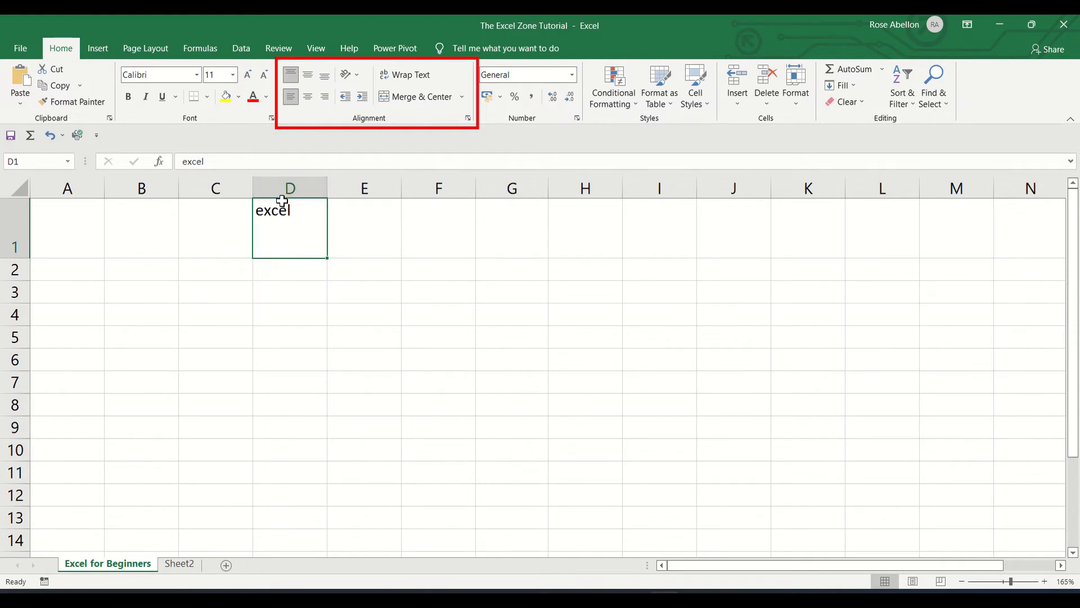
pyautogui.click(308, 76)
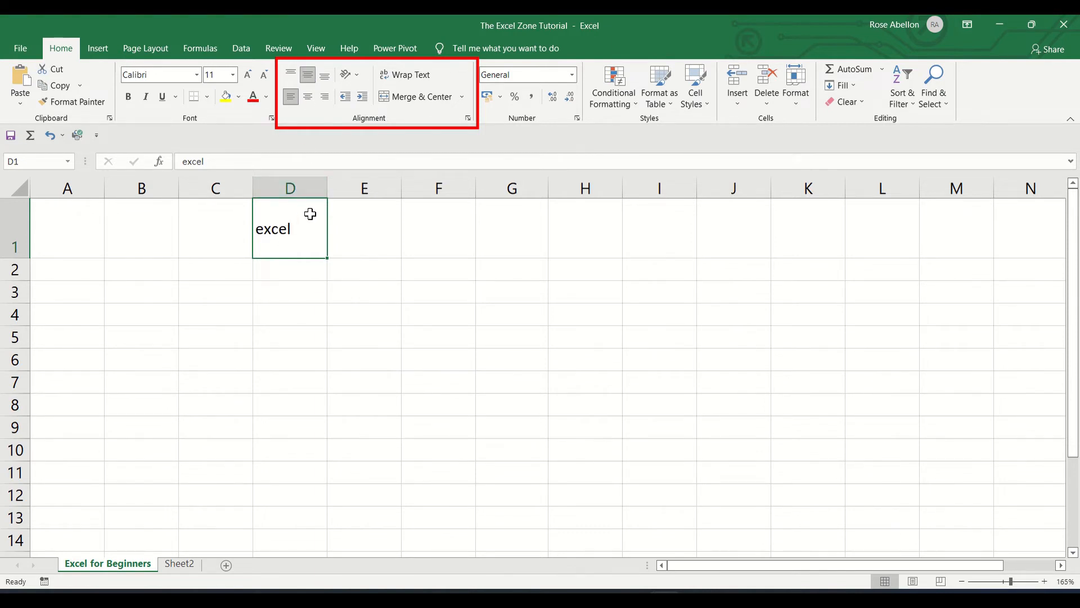
pyautogui.click(326, 77)
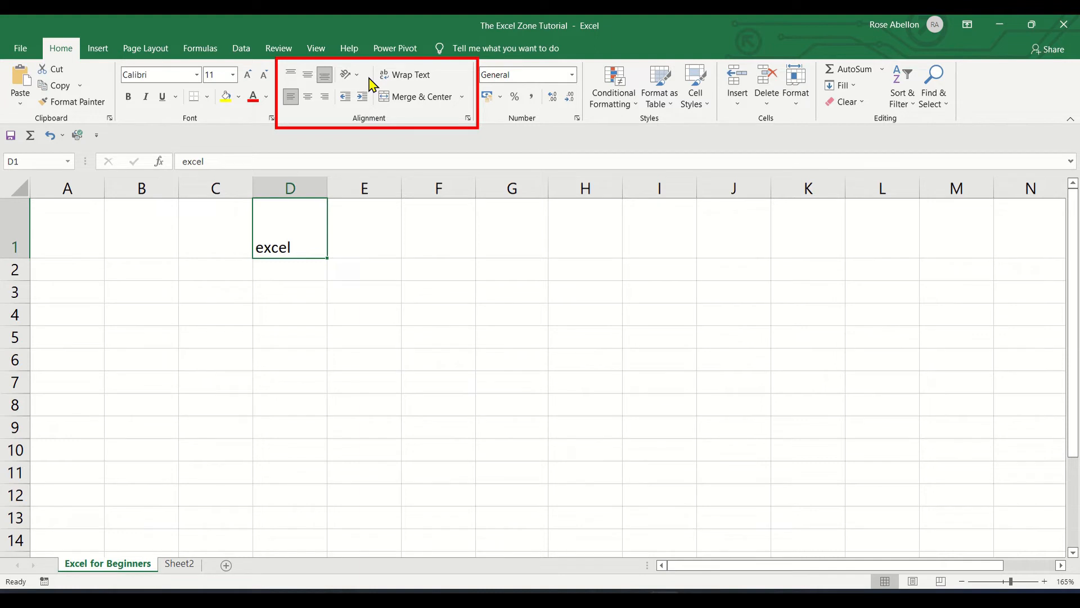
# Step: Try angling the text in cell D1 counterclockwise and undo the rotation
pyautogui.click(351, 76)
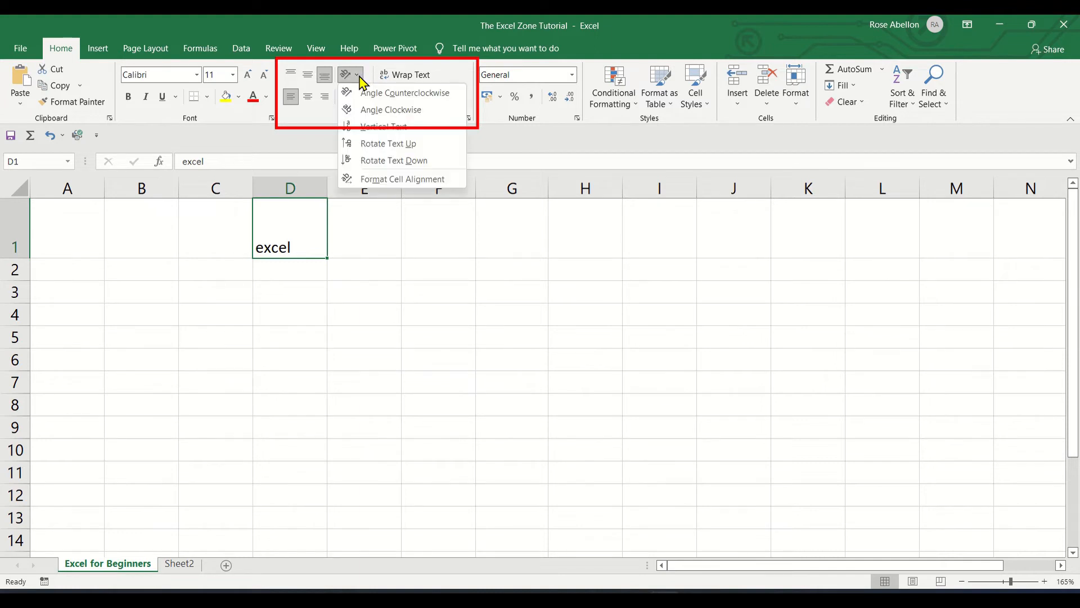
pyautogui.click(378, 96)
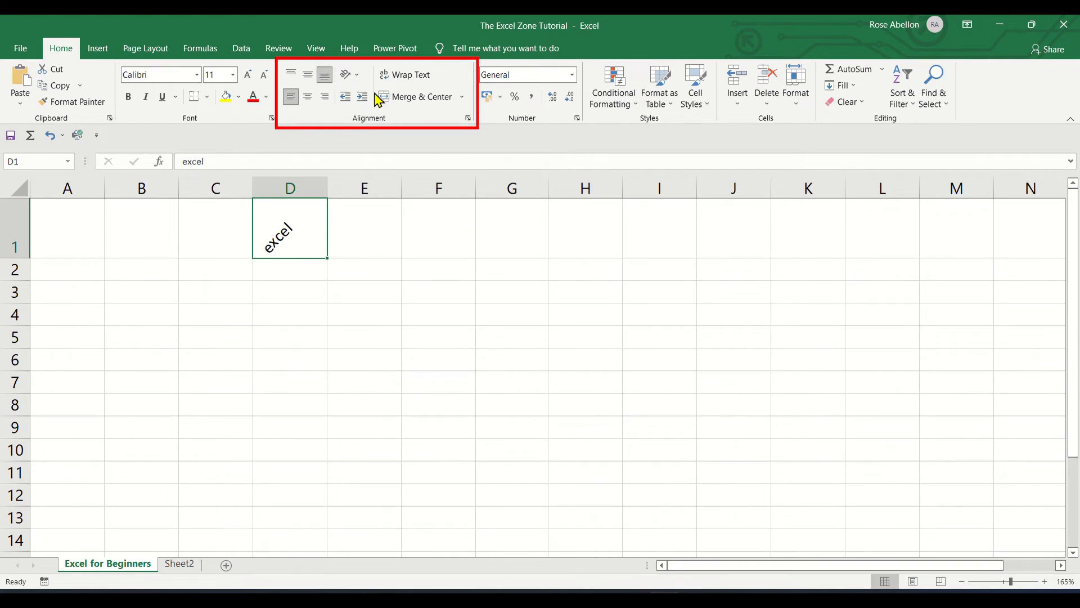
pyautogui.hotkey('ctrl', 'z')
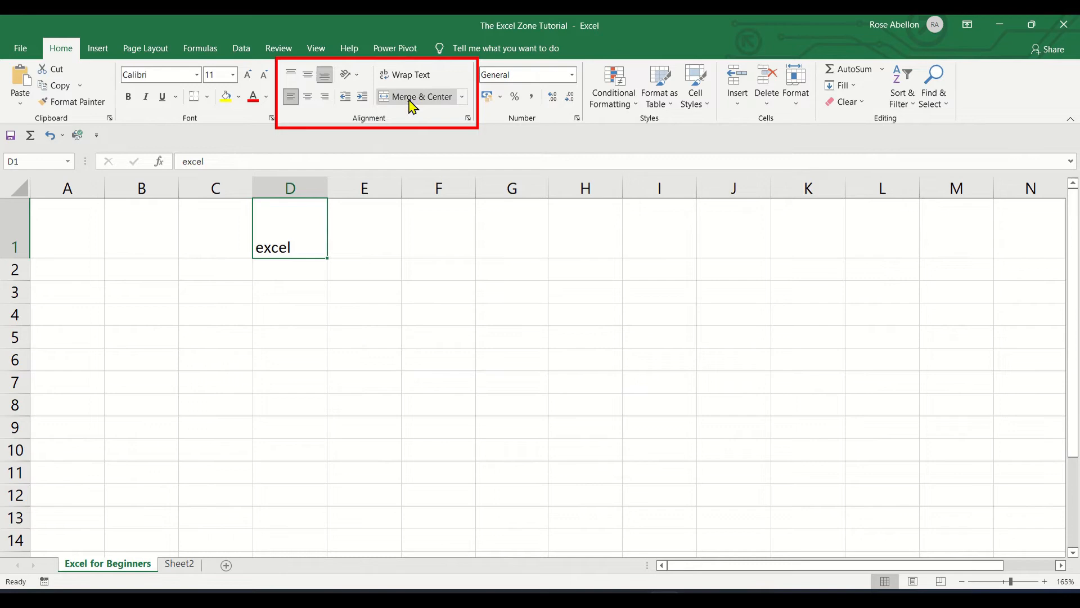
# Step: Change the text in cell D1 to "excel tutorial" and wrap it within the cell
pyautogui.doubleClick(293, 252)
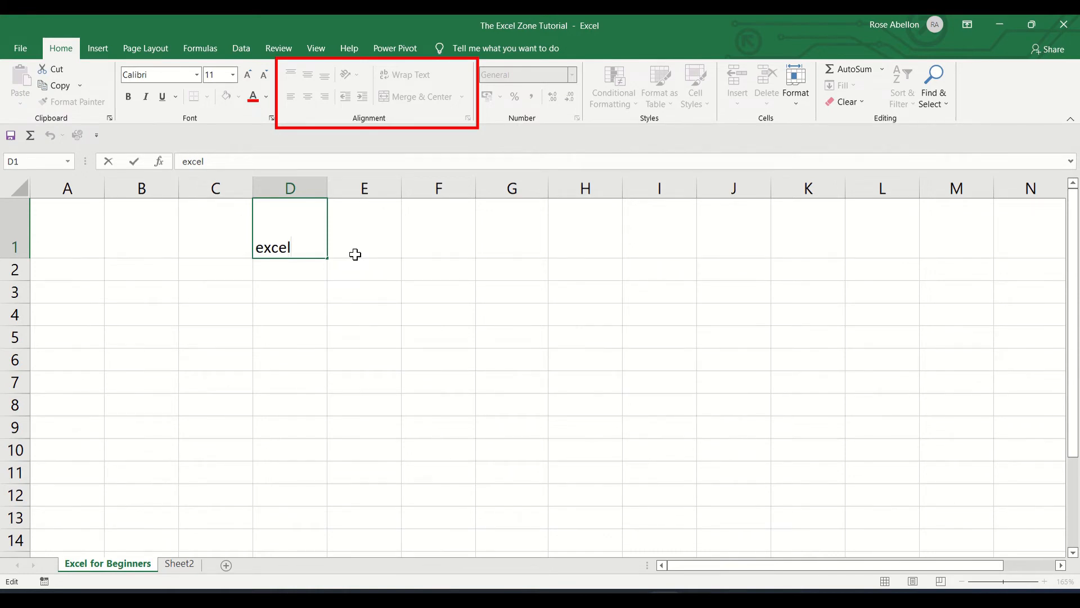
pyautogui.write('tutorial')
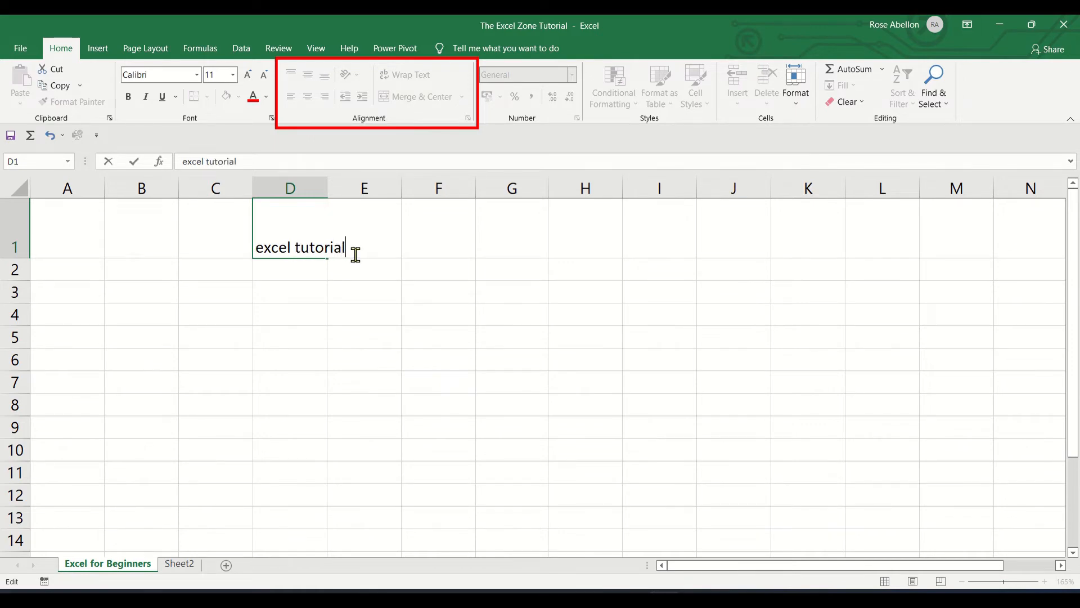
pyautogui.press('Return')
pyautogui.press('Up')
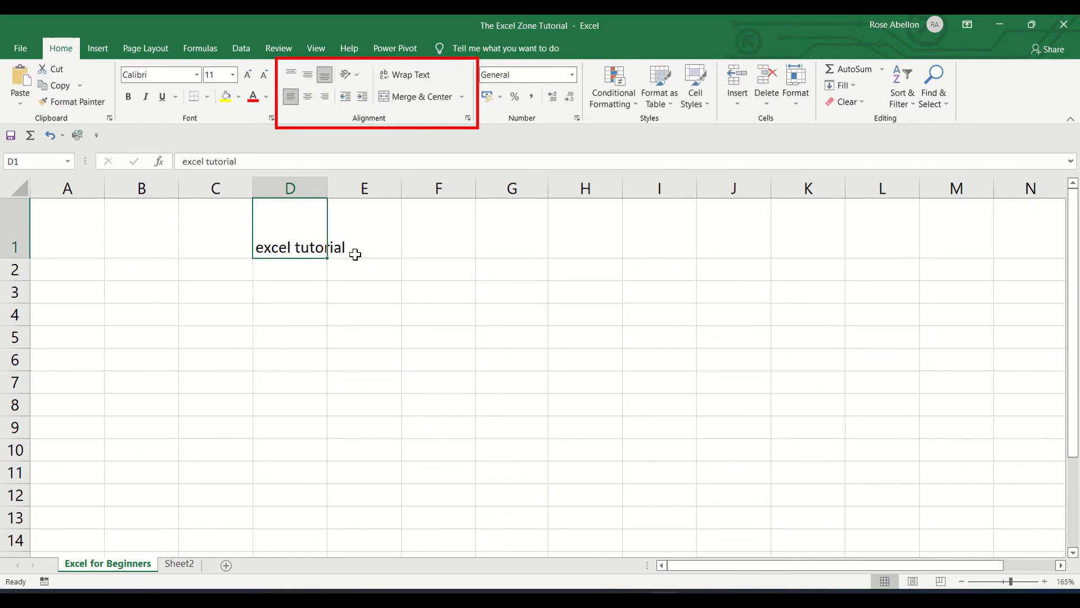
pyautogui.click(406, 80)
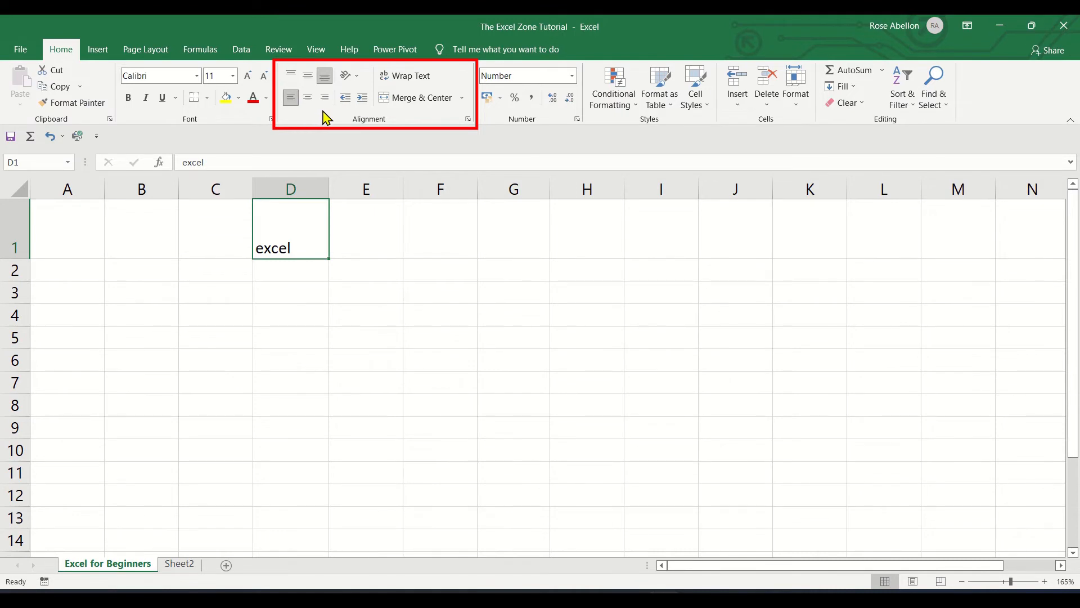
# Step: Try left, center and right alignment on cell D1, undo the alignment, and increase and decrease the cell's indent
pyautogui.click(291, 101)
pyautogui.click(308, 99)
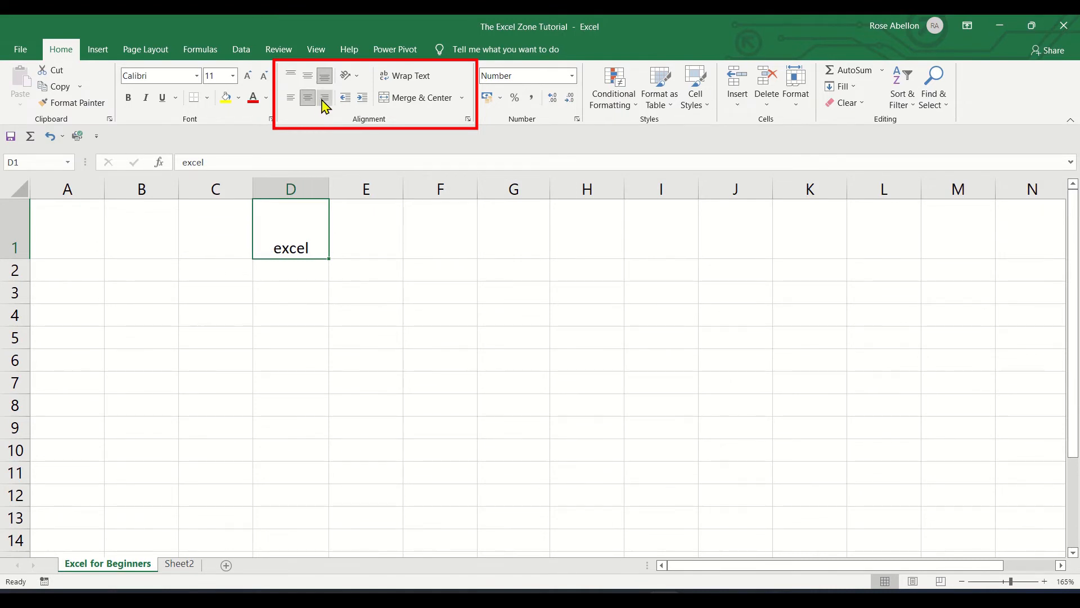
pyautogui.click(325, 99)
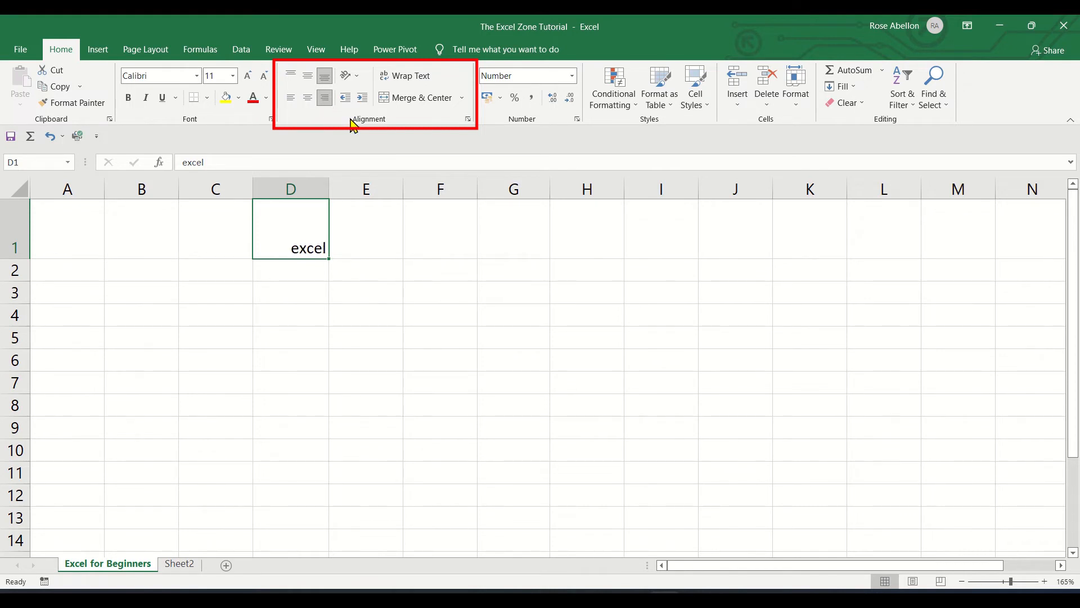
pyautogui.hotkey('ctrl', 'z')
pyautogui.hotkey('ctrl', 'z')
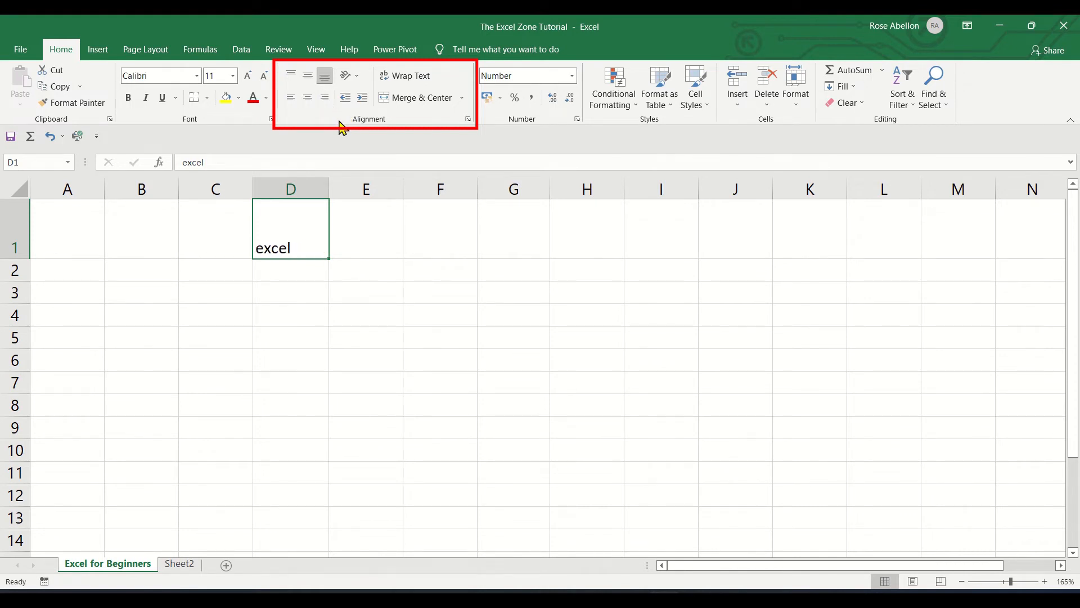
pyautogui.click(363, 98)
pyautogui.click(346, 99)
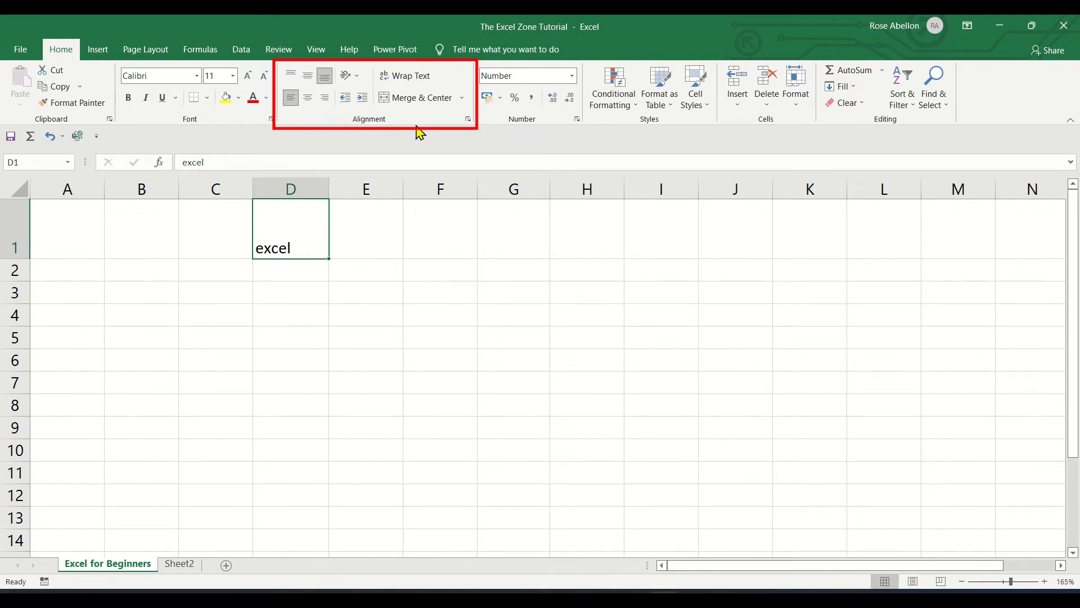
# Step: Try merging and centering cells D1:E1, undo the merge, and review the detailed alignment settings without changing them
pyautogui.hotkey('shift', 'Right')
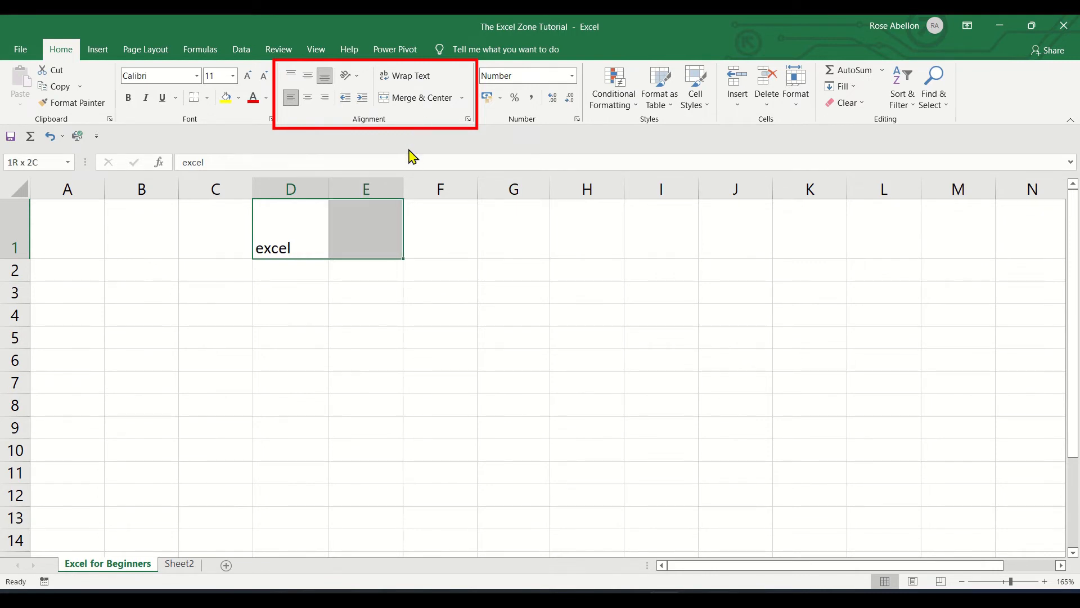
pyautogui.click(411, 99)
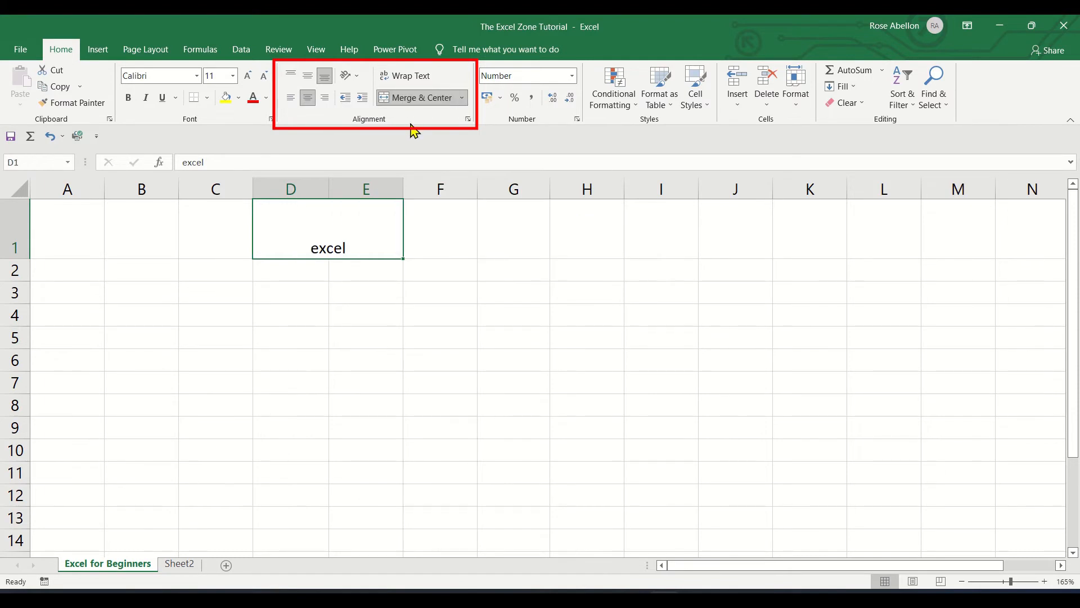
pyautogui.hotkey('ctrl', 'z')
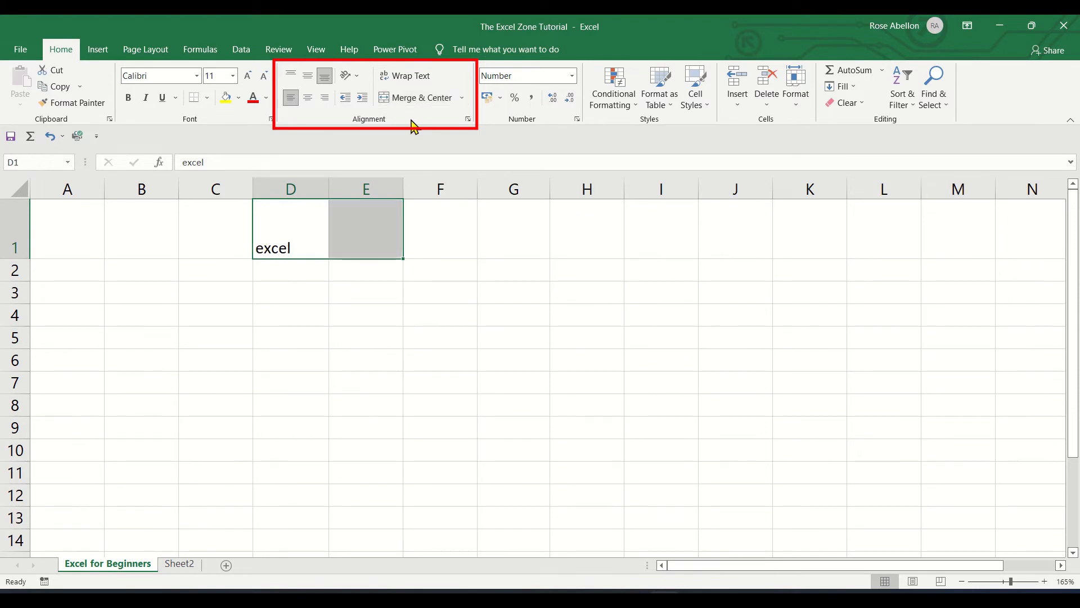
pyautogui.click(468, 119)
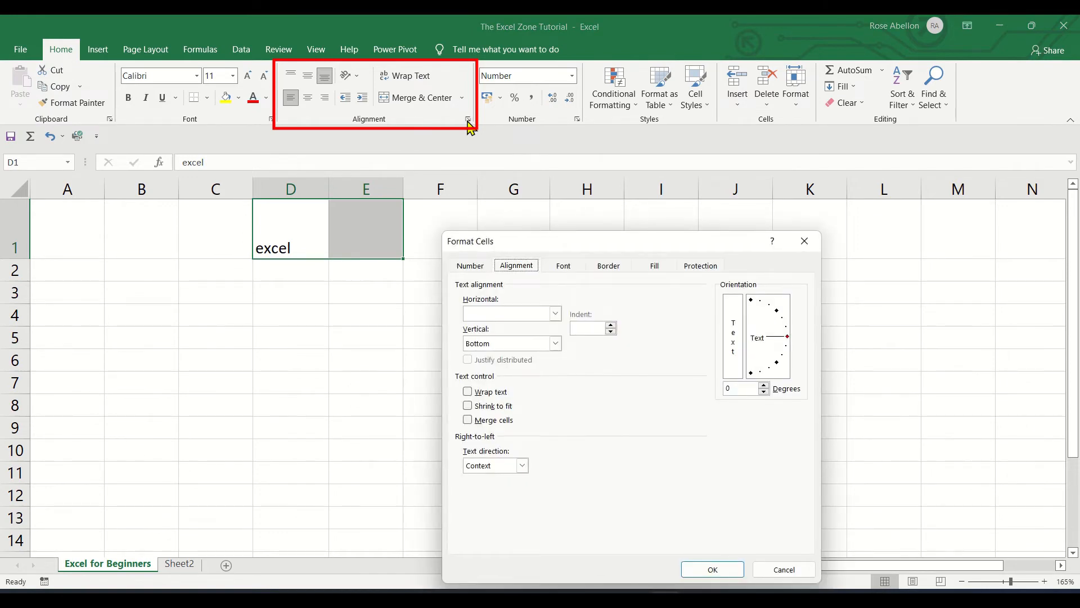
pyautogui.press('Escape')
# Step: Replace the content of cell D1 with the number 1,025 and keep the cell selected
pyautogui.click(291, 226)
pyautogui.write('1,025')
pyautogui.press('Return')
pyautogui.click(290, 227)
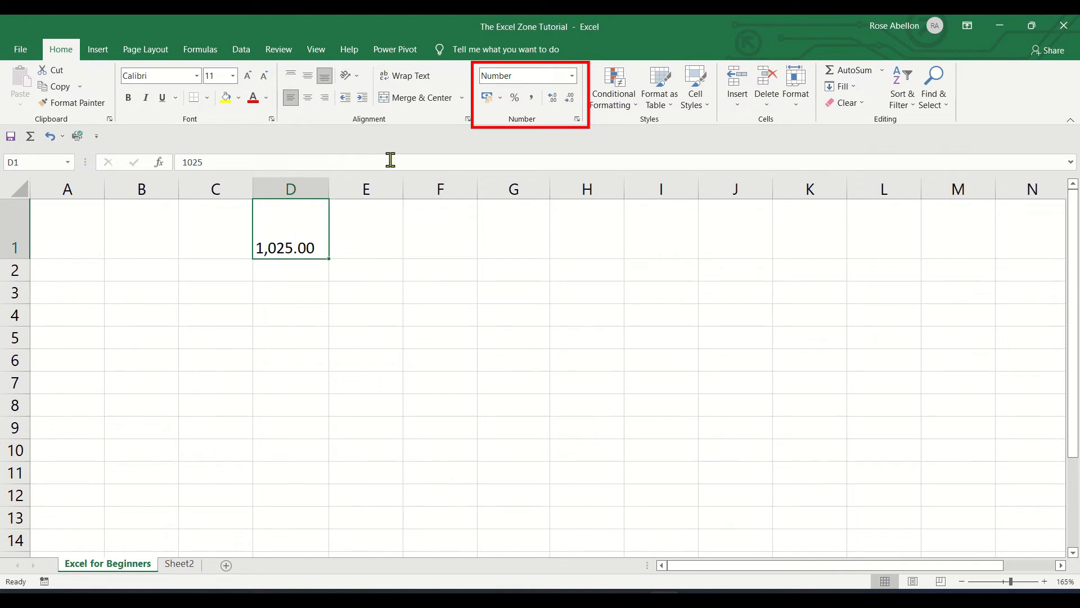
# Step: Format cell D1 as Currency with the $ English (Australia) symbol
pyautogui.click(578, 120)
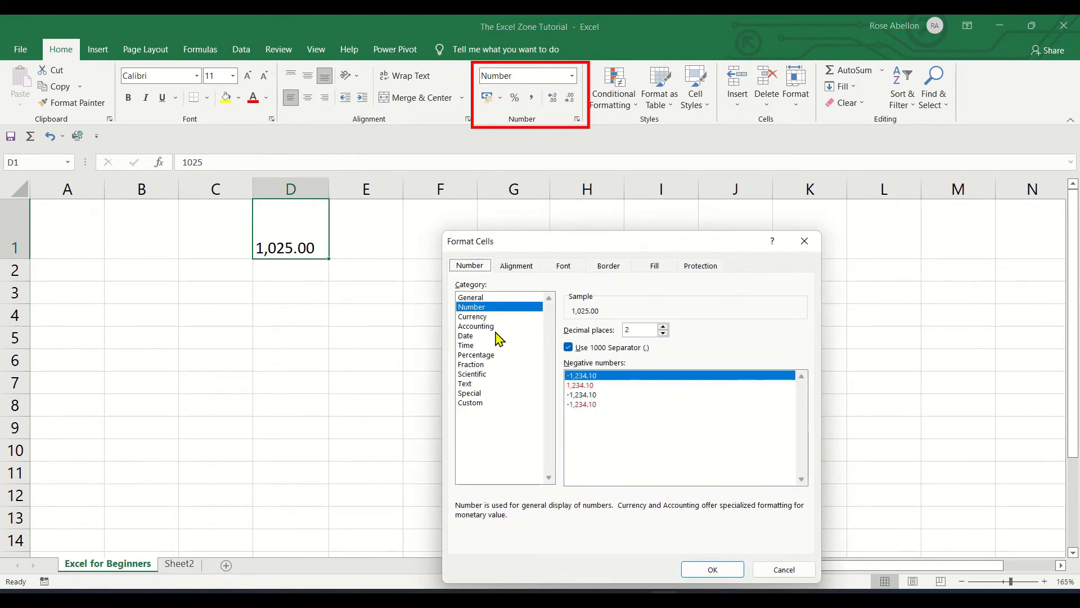
pyautogui.click(478, 316)
pyautogui.click(643, 349)
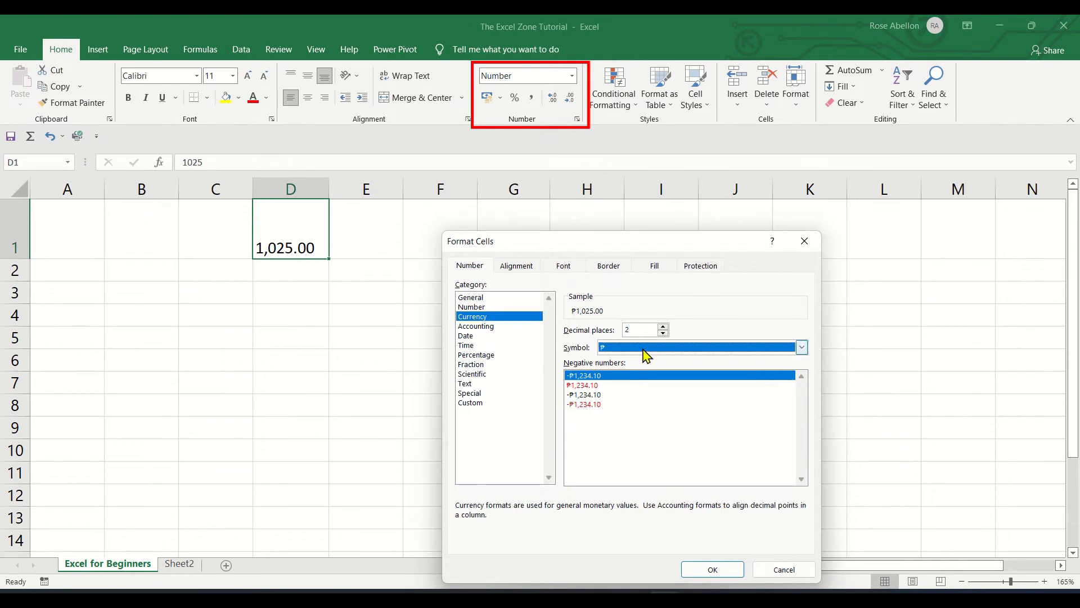
pyautogui.click(645, 349)
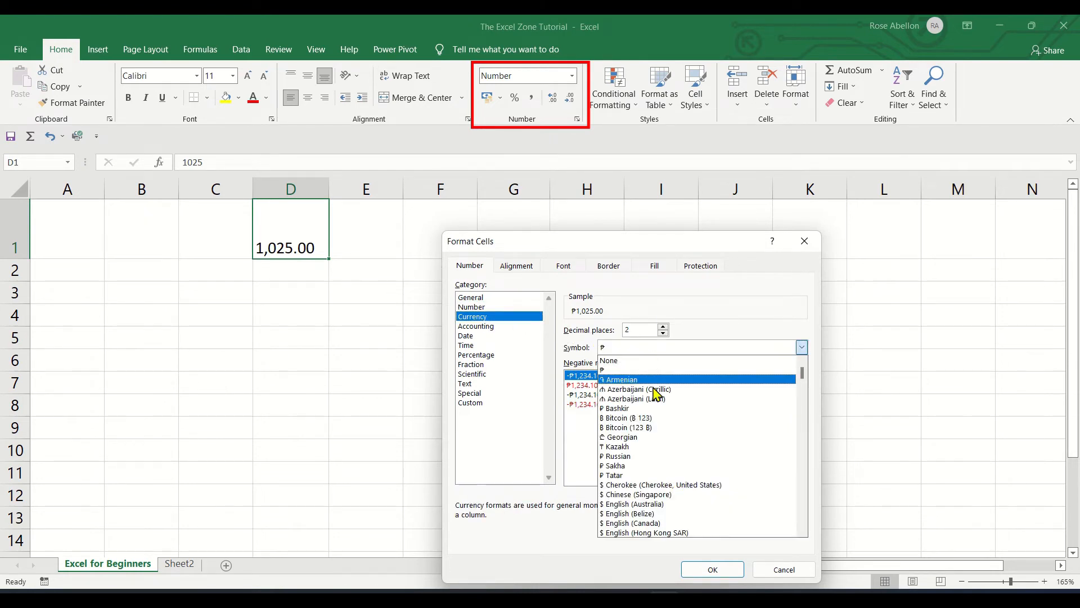
pyautogui.click(664, 507)
pyautogui.click(698, 569)
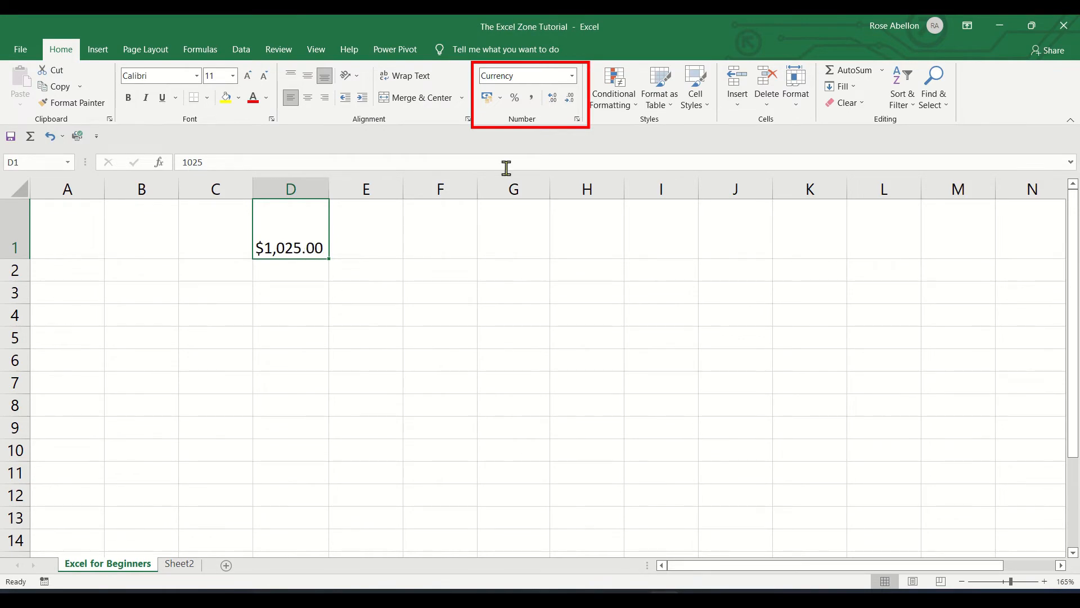
# Step: Change the number format of cell D1 to Text
pyautogui.click(578, 119)
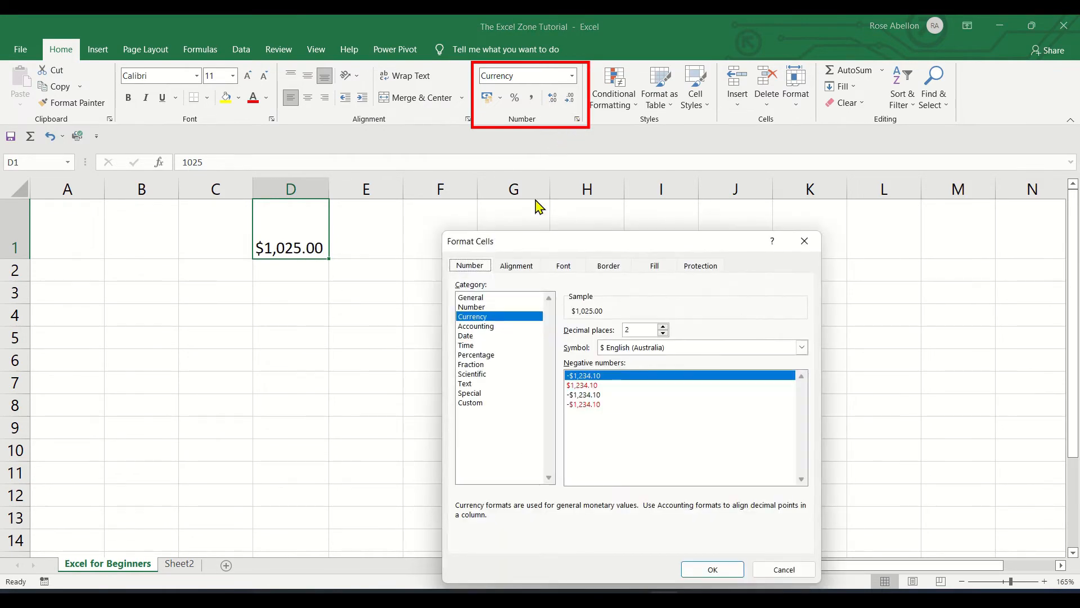
pyautogui.click(482, 383)
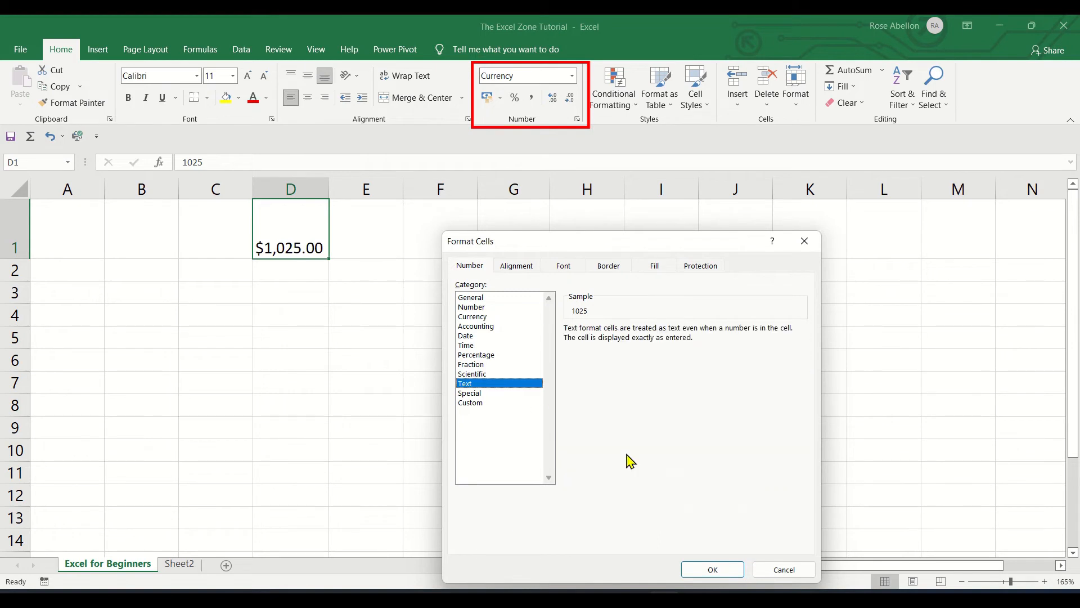
pyautogui.click(712, 568)
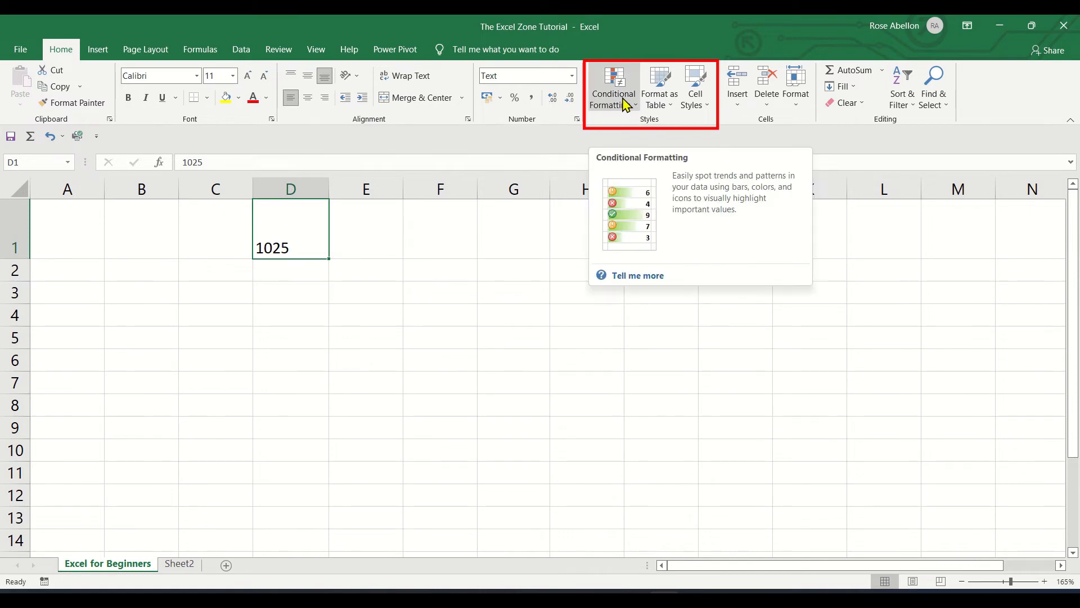
# Step: Look through the conditional formatting choices, table styles and cell styles without applying any
pyautogui.click(627, 101)
pyautogui.click(661, 101)
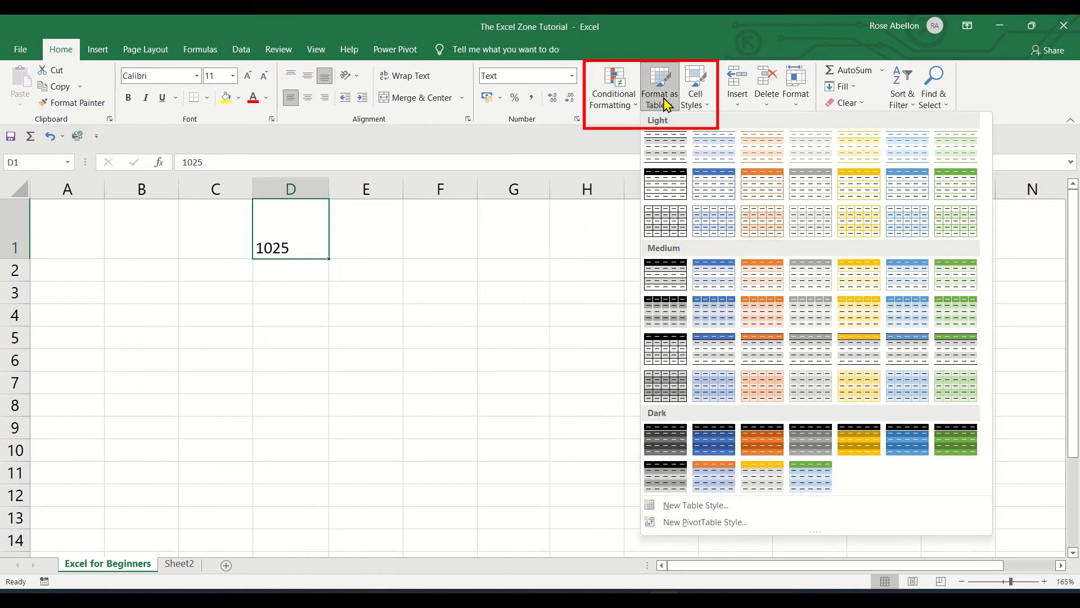
pyautogui.click(700, 102)
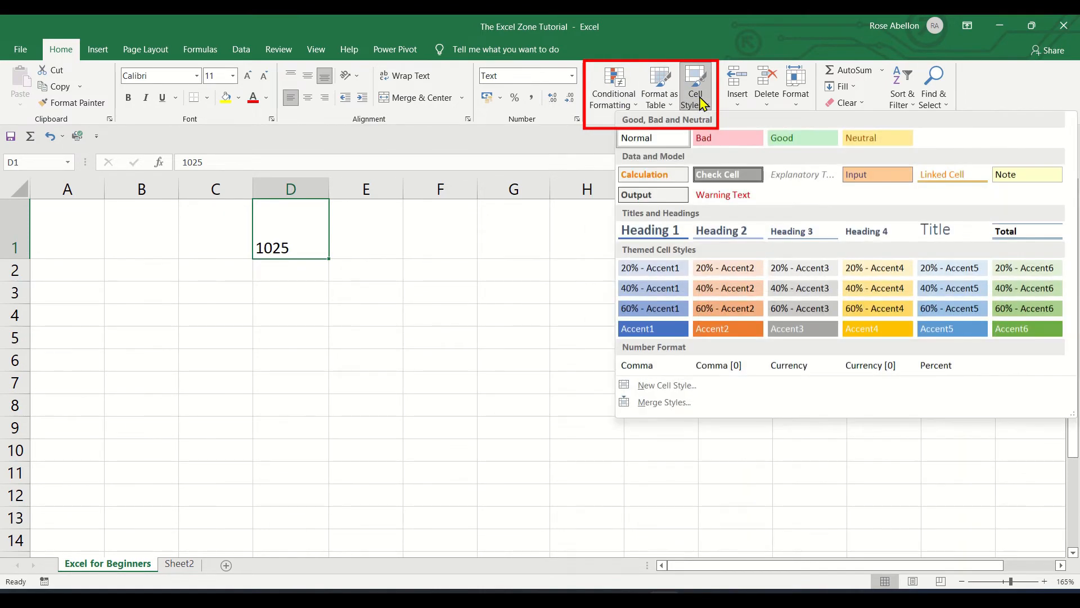
pyautogui.click(701, 105)
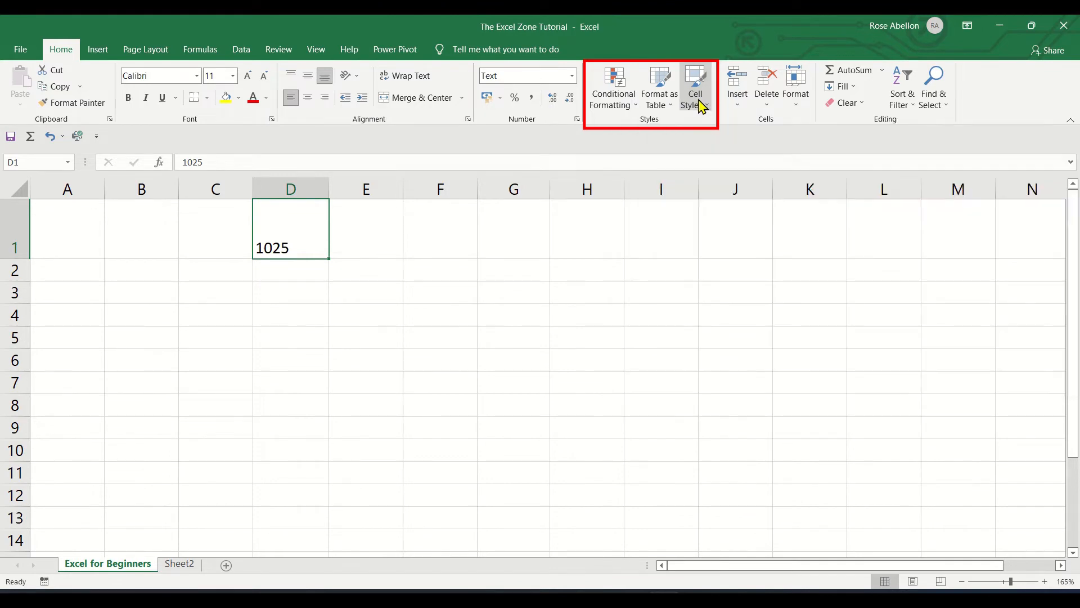
# Step: Examine the options for inserting, deleting and formatting cells, followed by the sorting and filtering options
pyautogui.click(742, 108)
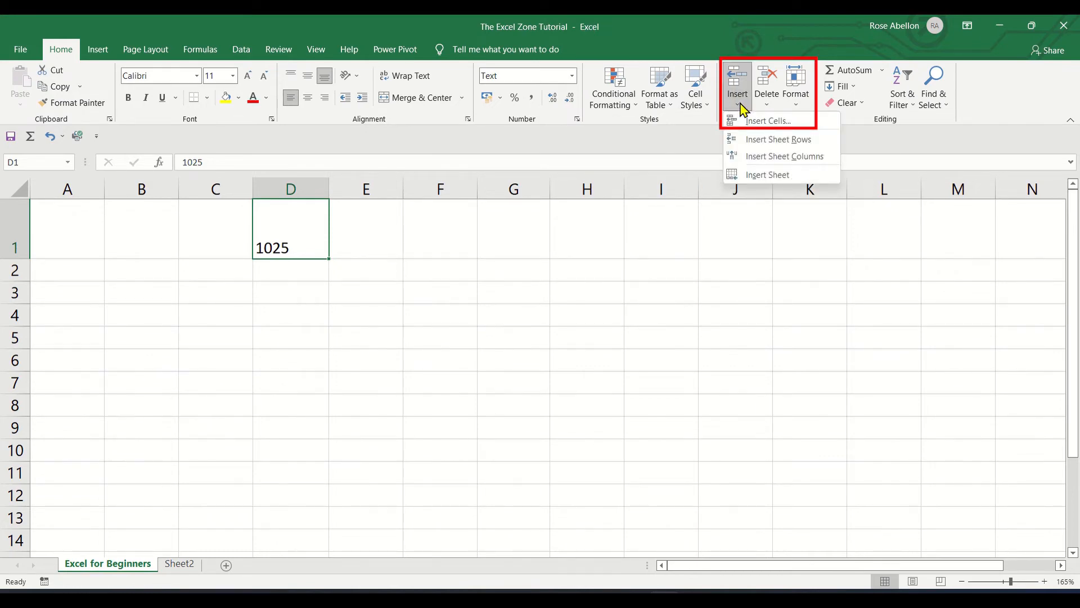
pyautogui.click(742, 107)
pyautogui.click(768, 109)
pyautogui.click(769, 110)
pyautogui.click(800, 110)
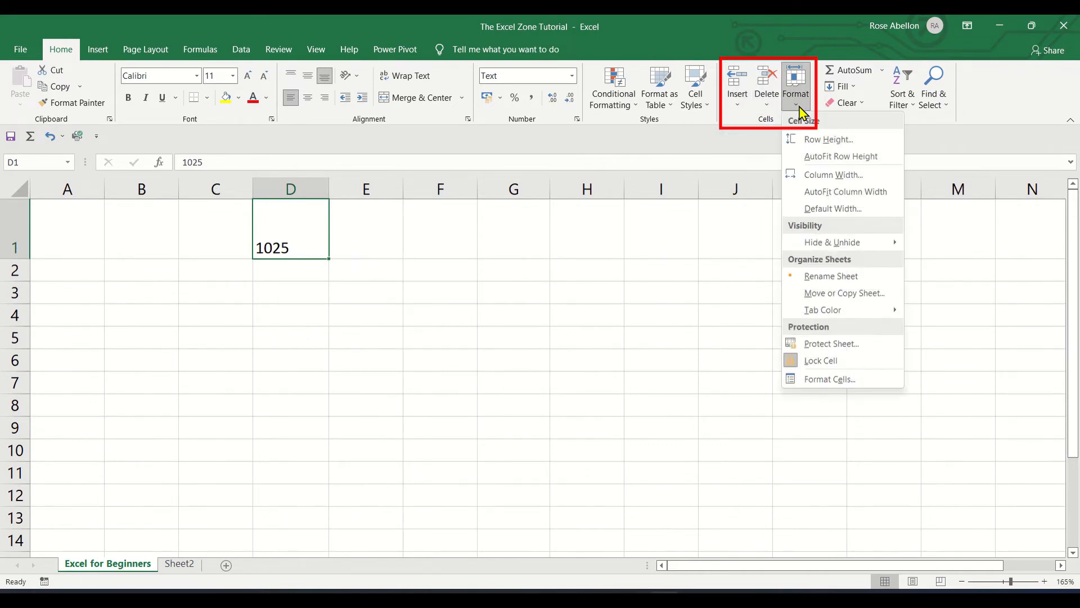
pyautogui.click(800, 110)
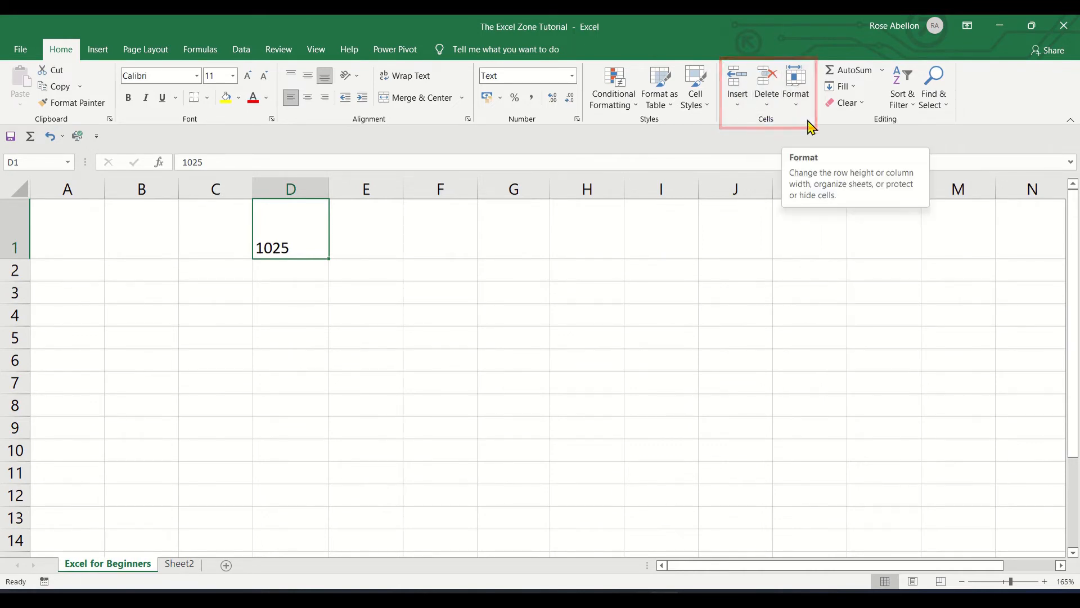
pyautogui.click(913, 108)
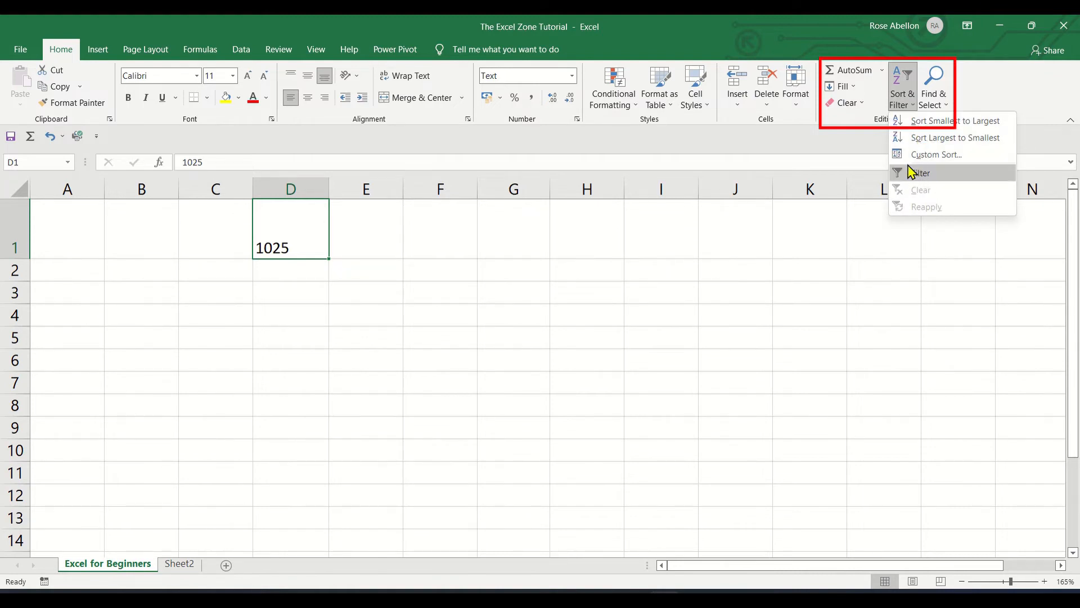
pyautogui.click(858, 129)
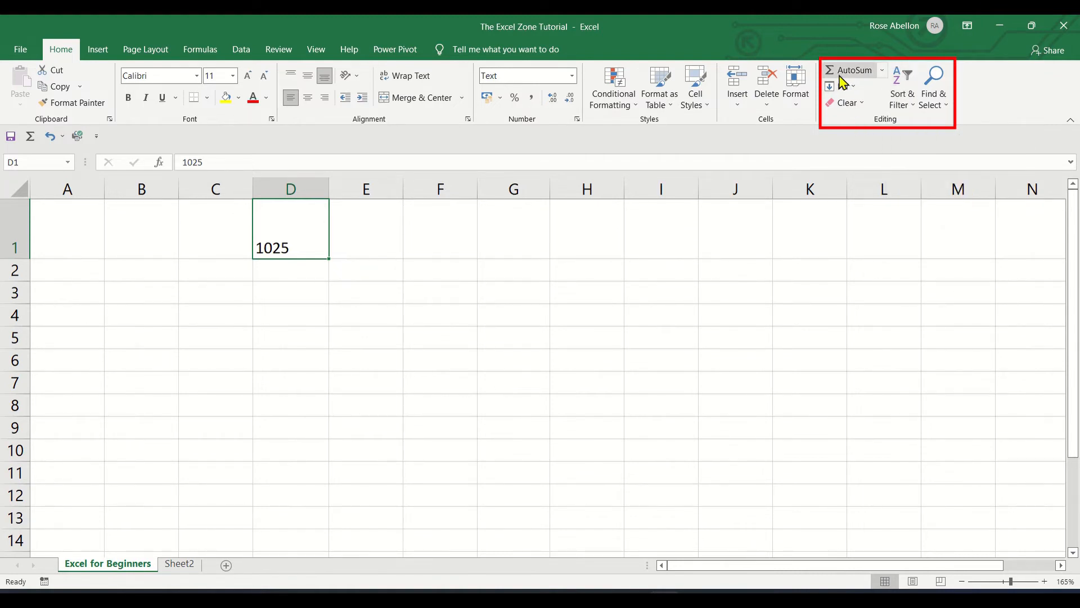
# Step: Explore the text objects, built-in equations and symbols that can be inserted, without inserting any
pyautogui.click(102, 49)
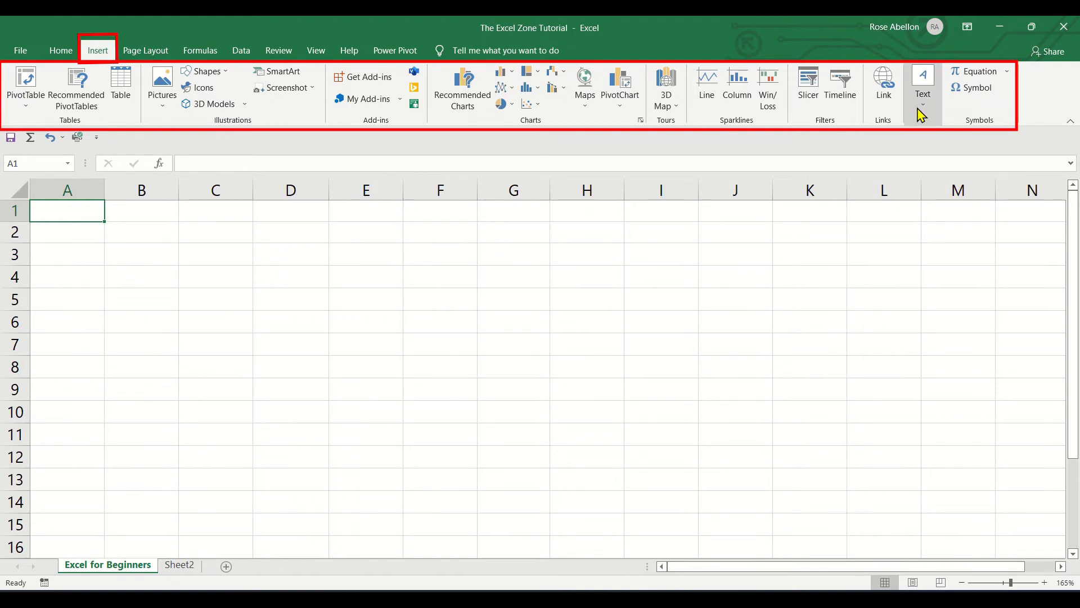
pyautogui.click(923, 108)
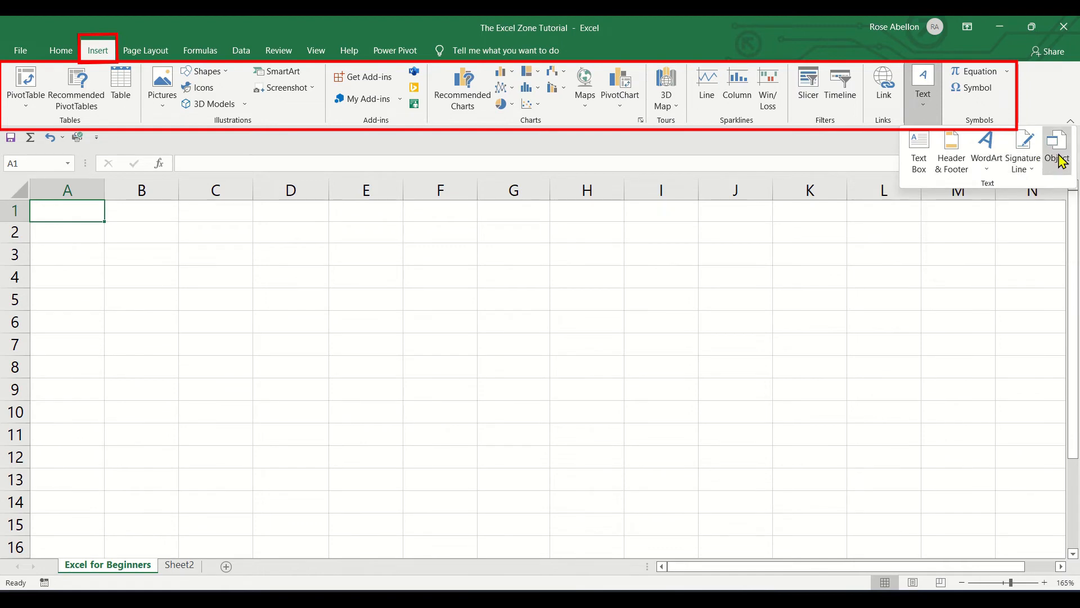
pyautogui.click(1006, 72)
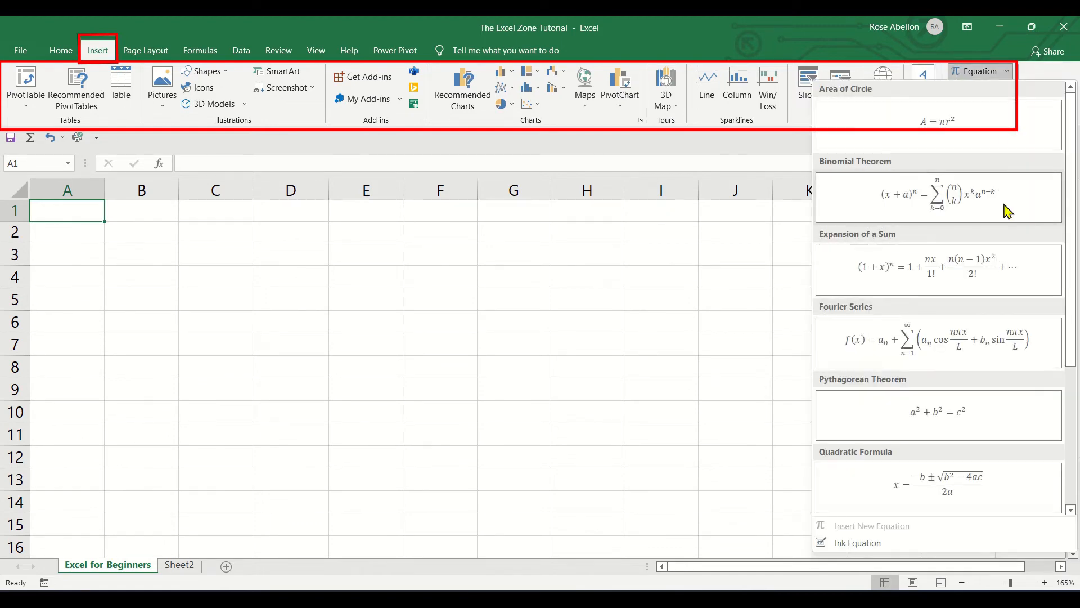
pyautogui.click(1011, 73)
pyautogui.click(985, 90)
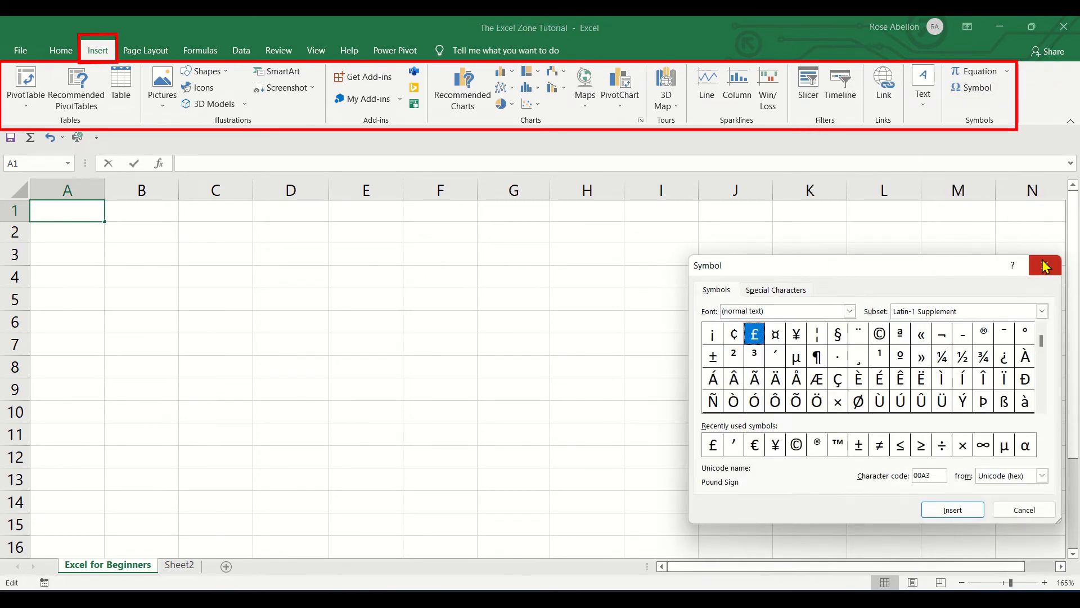
pyautogui.click(1045, 266)
# Step: Examine the orientation, scaling and paper size options in the page setup settings, keeping Portrait and Letter
pyautogui.click(163, 52)
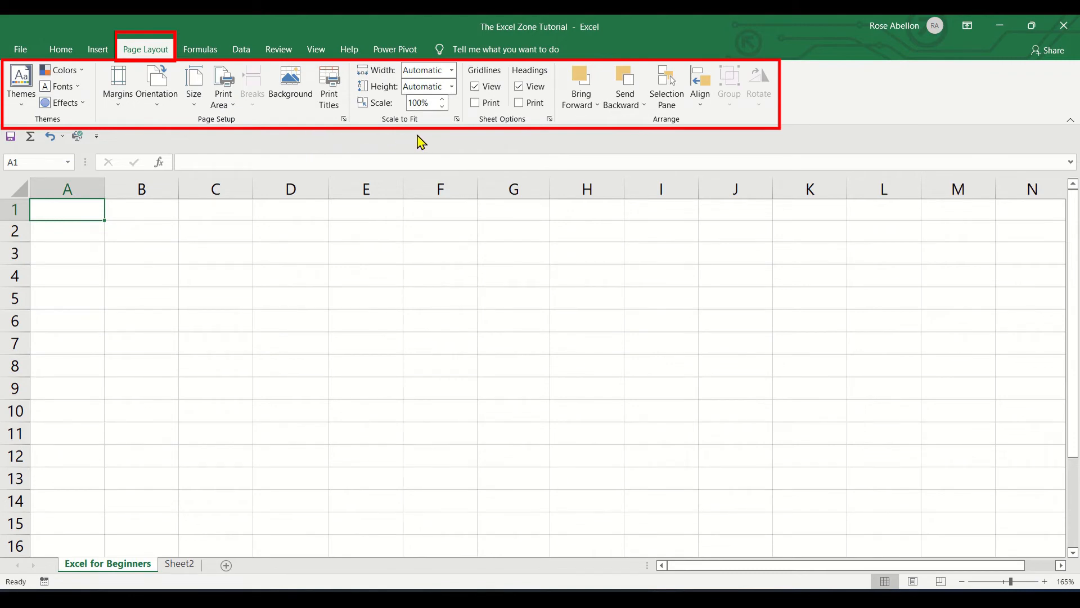
pyautogui.click(343, 119)
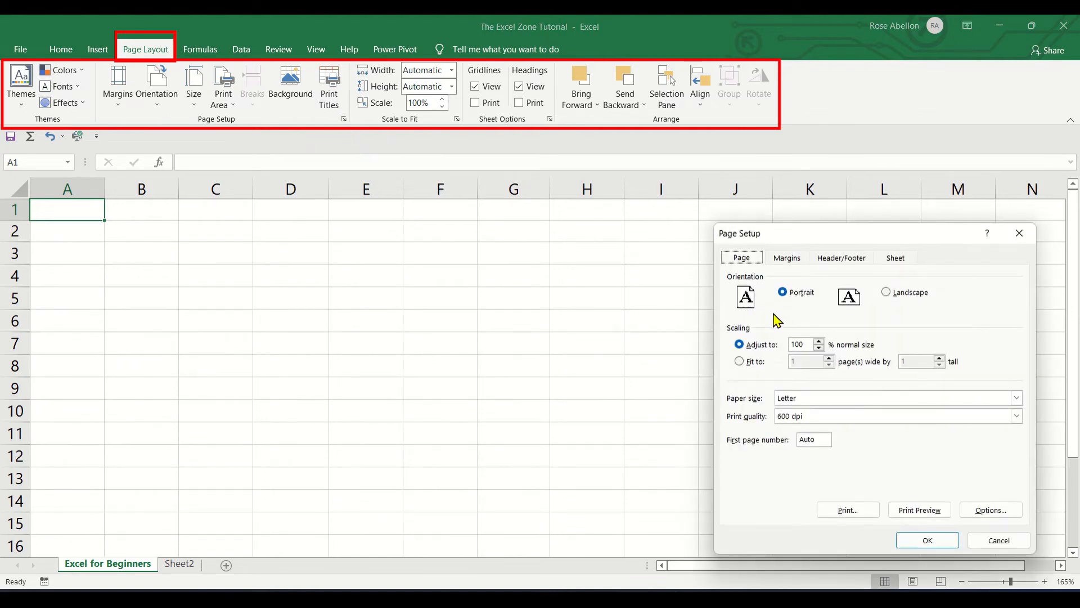
pyautogui.moveTo(801, 243); pyautogui.dragTo(523, 225)
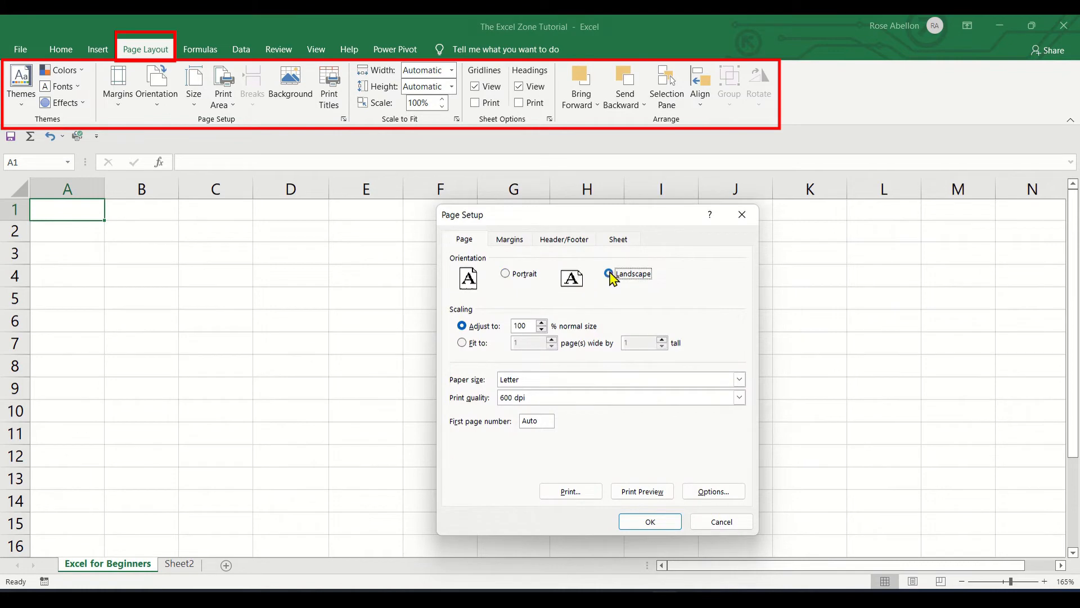
pyautogui.click(509, 275)
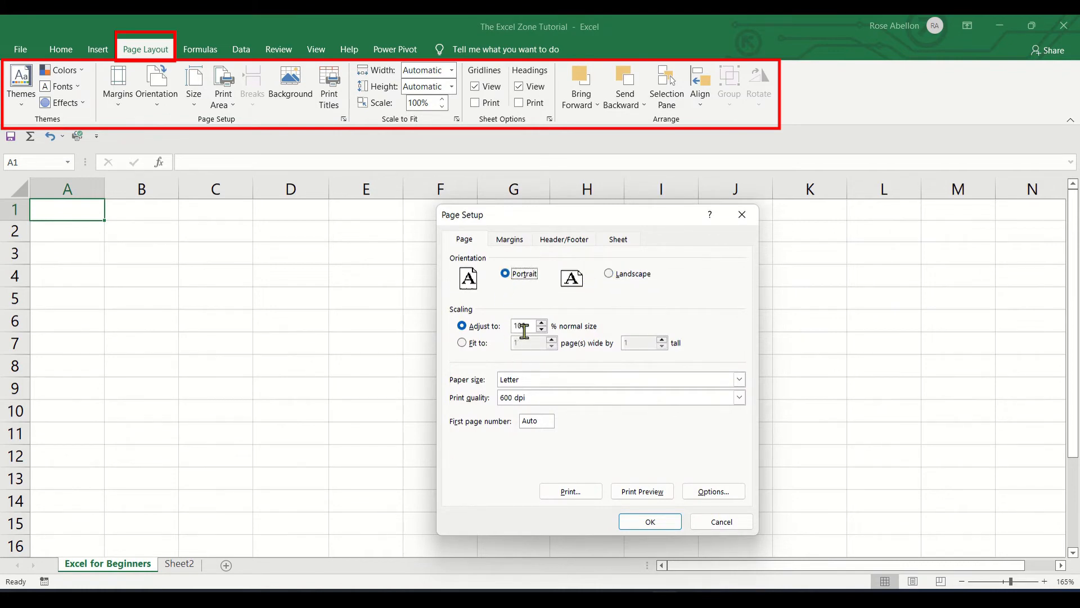
pyautogui.click(543, 382)
pyautogui.click(542, 382)
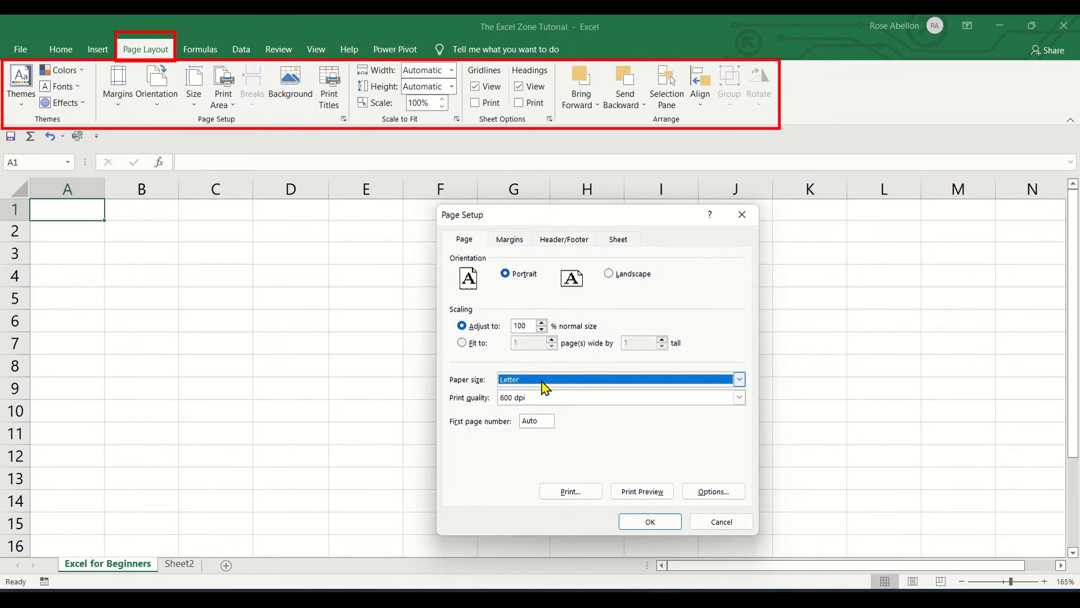
# Step: Review the margin, header/footer and sheet print options of the page setup without changing any, and close the settings
pyautogui.click(513, 242)
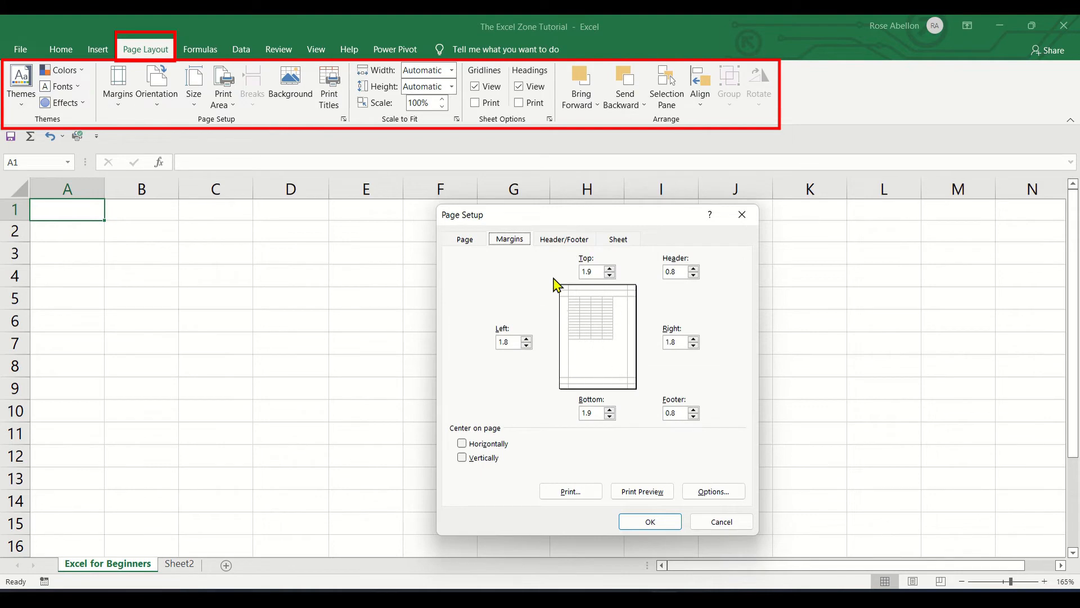
pyautogui.click(560, 242)
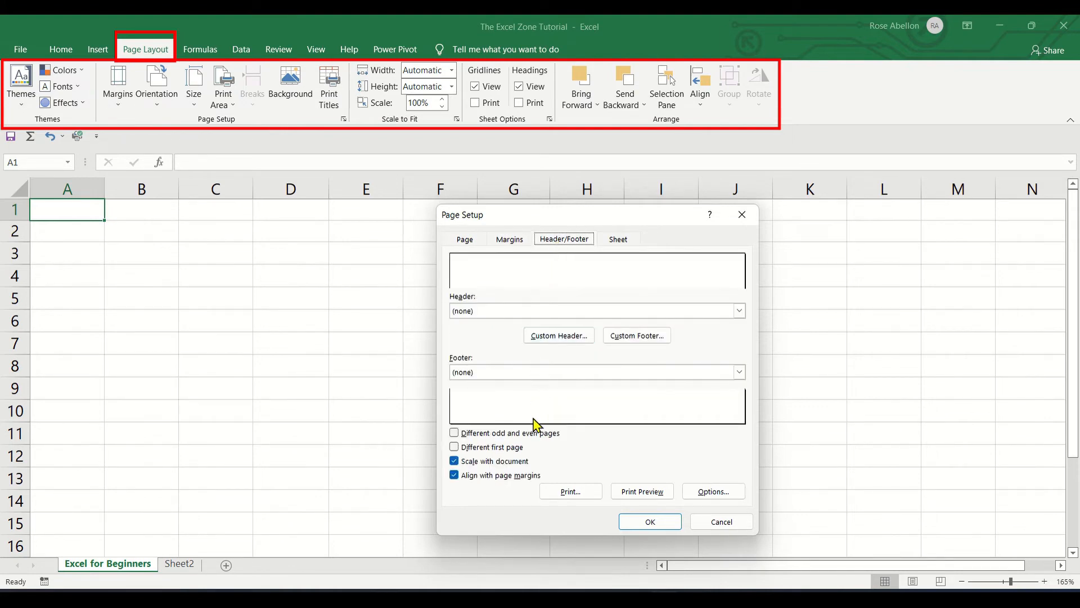
pyautogui.click(618, 243)
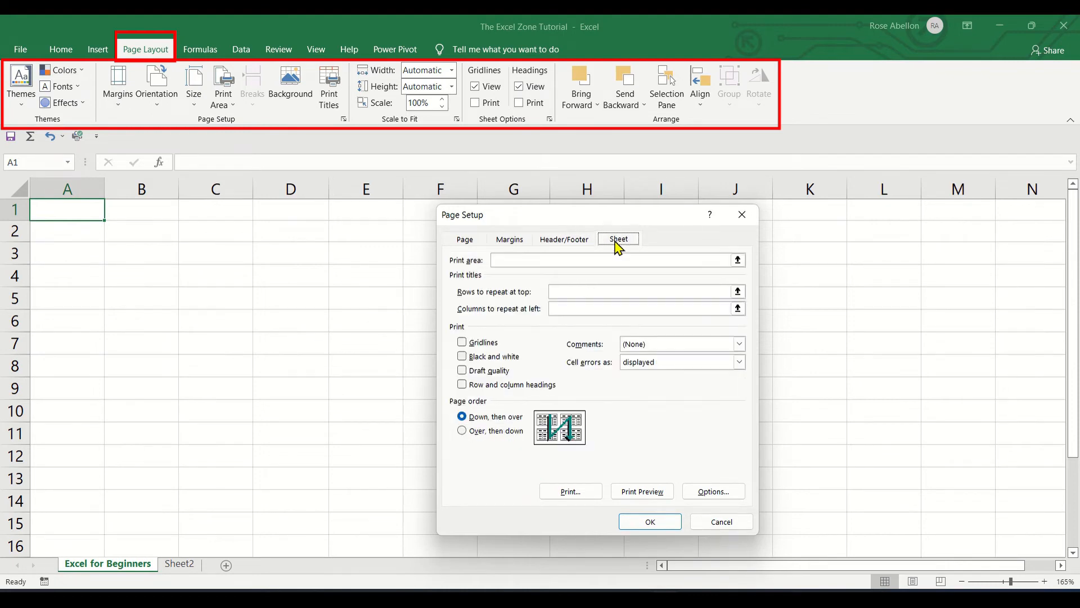
pyautogui.click(596, 291)
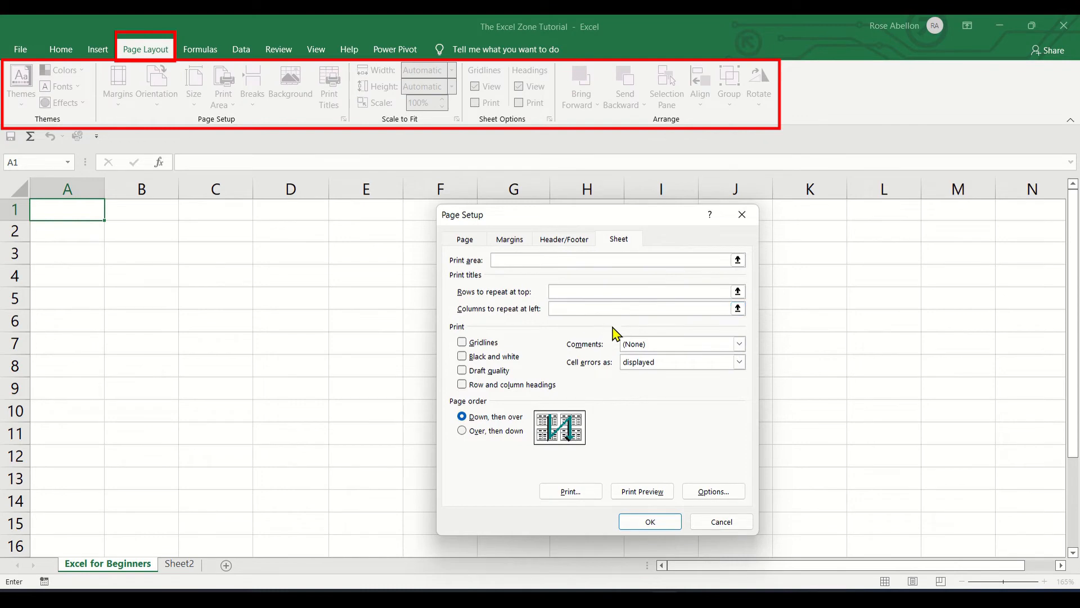
pyautogui.press('Escape')
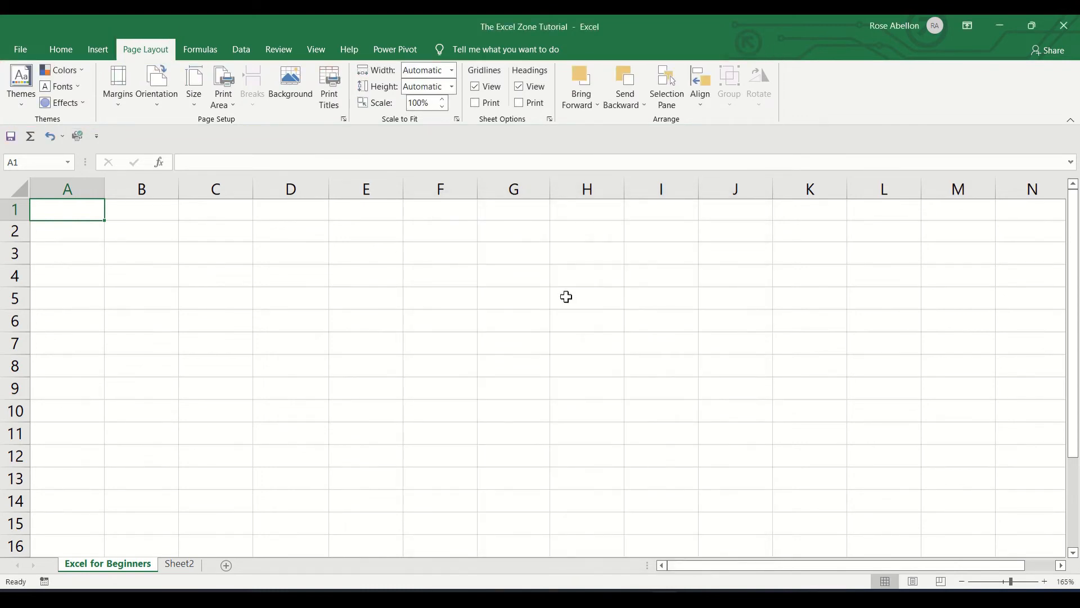
# Step: Examine the function search and the category list for inserting a function, without inserting one
pyautogui.click(218, 56)
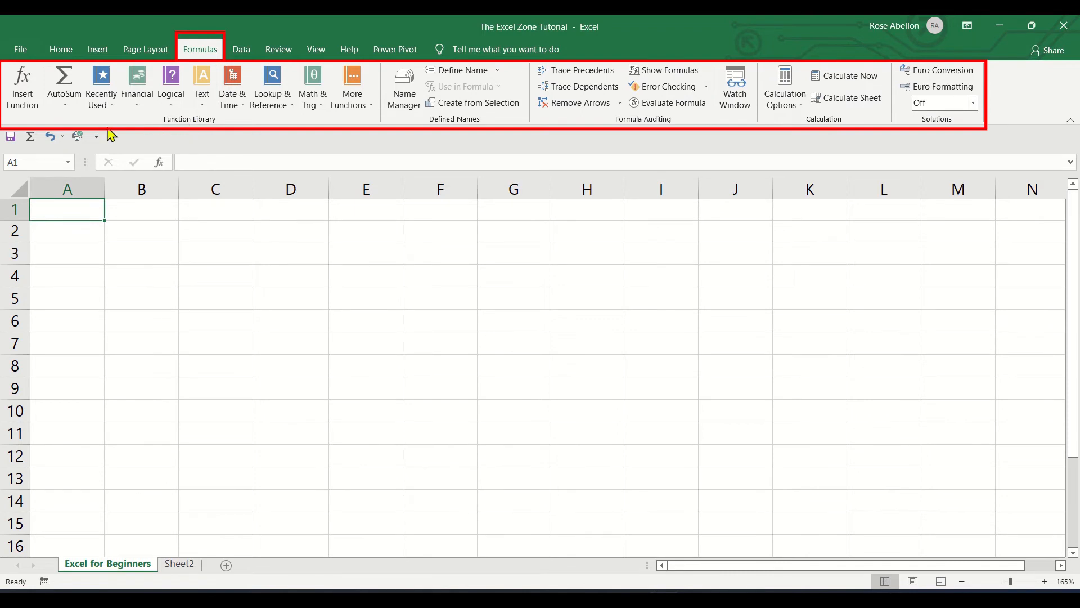
pyautogui.click(24, 105)
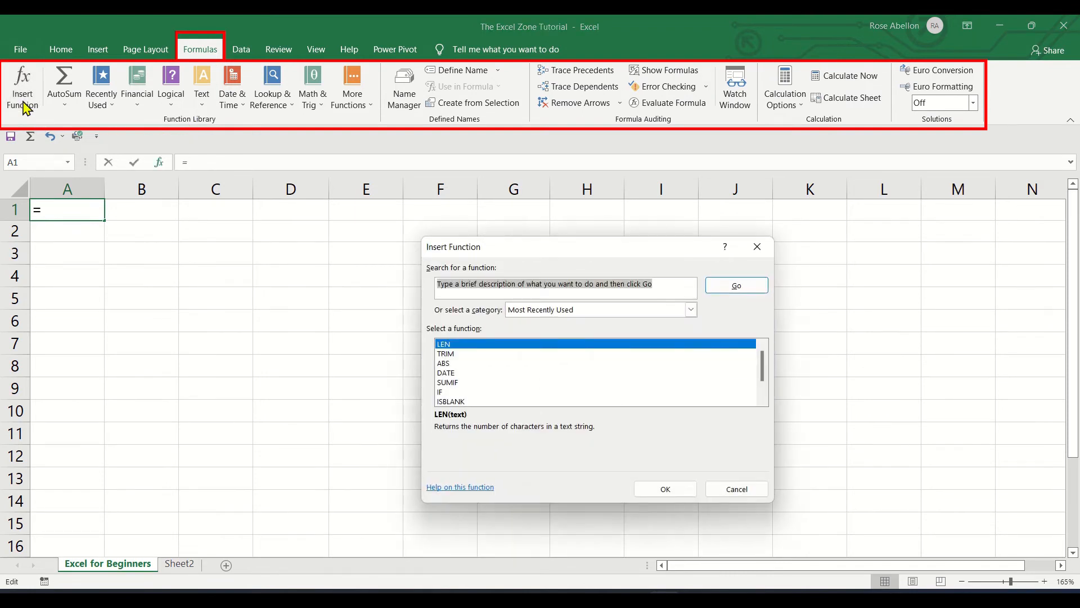
pyautogui.click(596, 294)
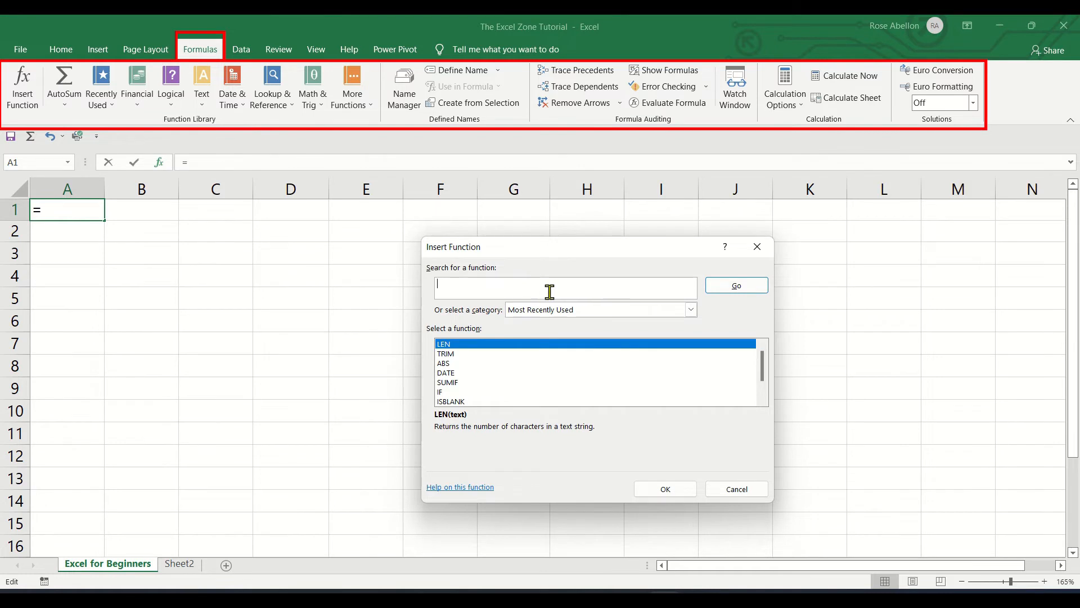
pyautogui.click(576, 313)
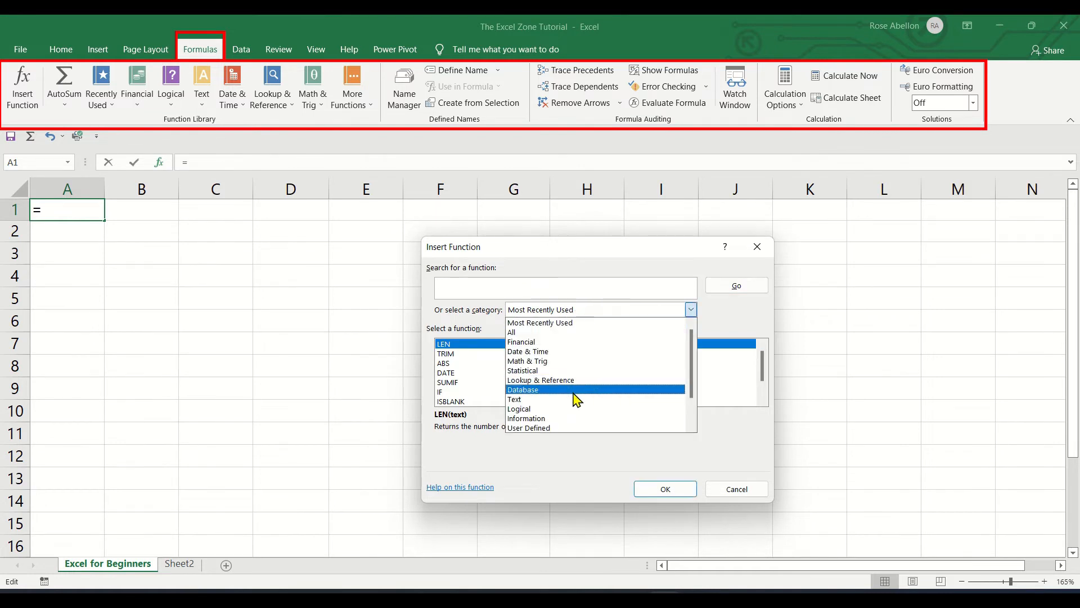
pyautogui.press('Escape')
pyautogui.press('Escape')
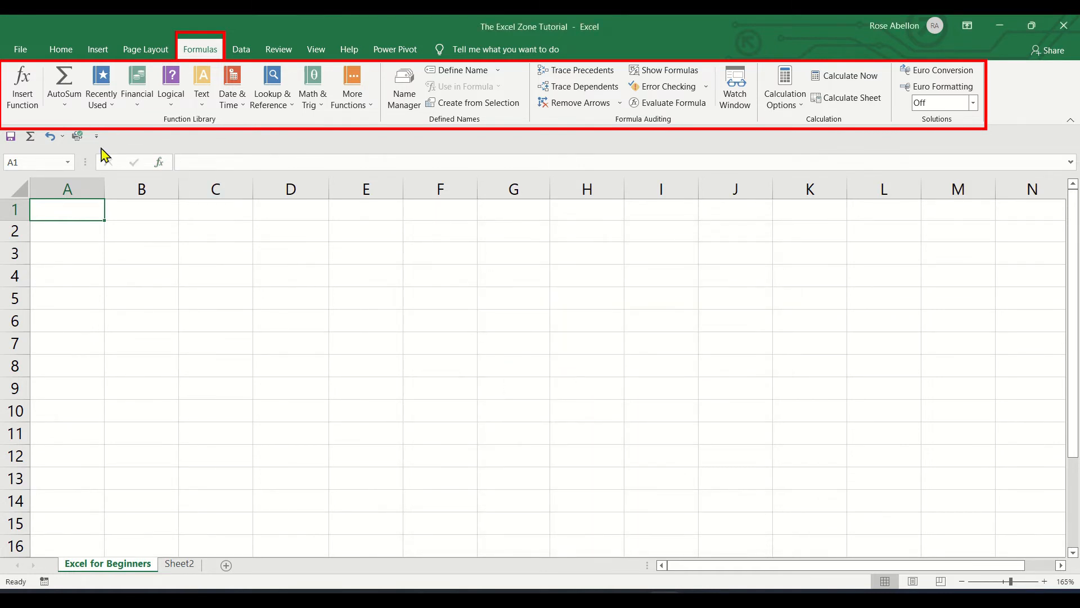
# Step: Try AutoSum in cell A1, cancel the formula, and look at the other AutoSum calculations
pyautogui.click(63, 84)
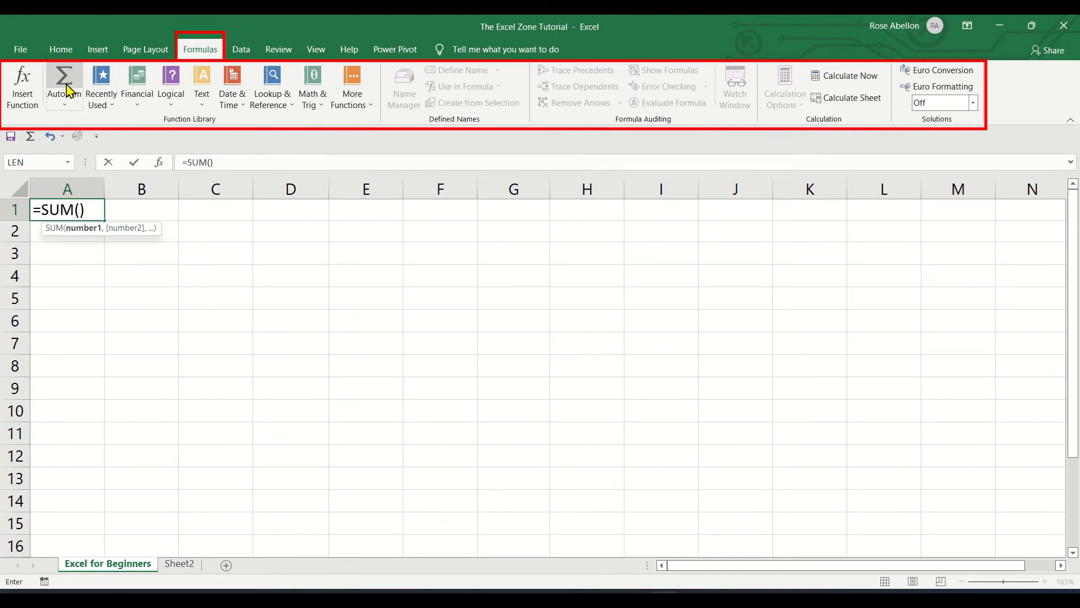
pyautogui.press('Escape')
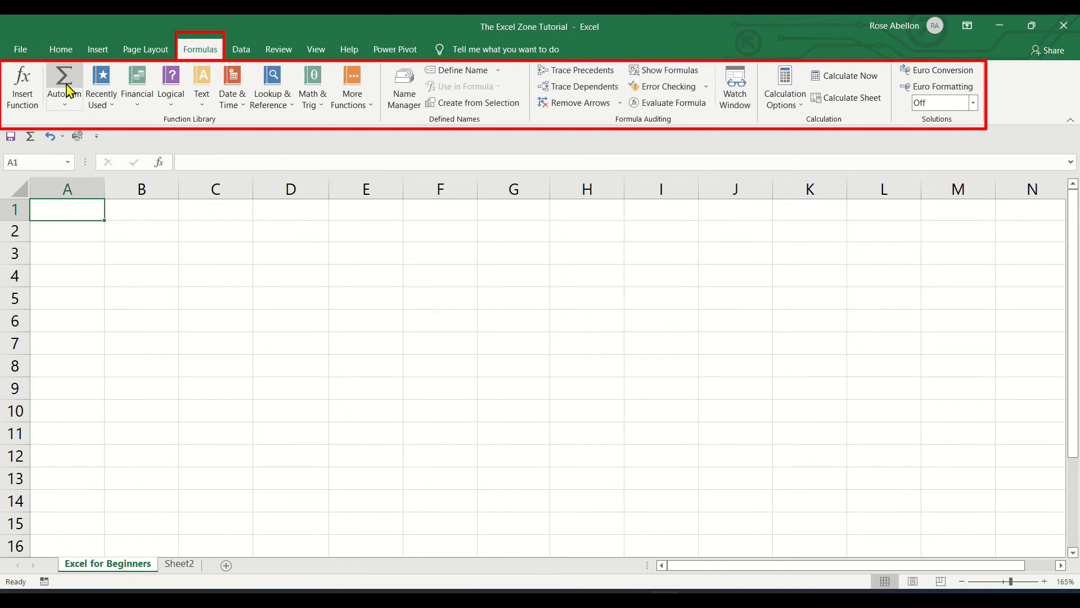
pyautogui.click(71, 107)
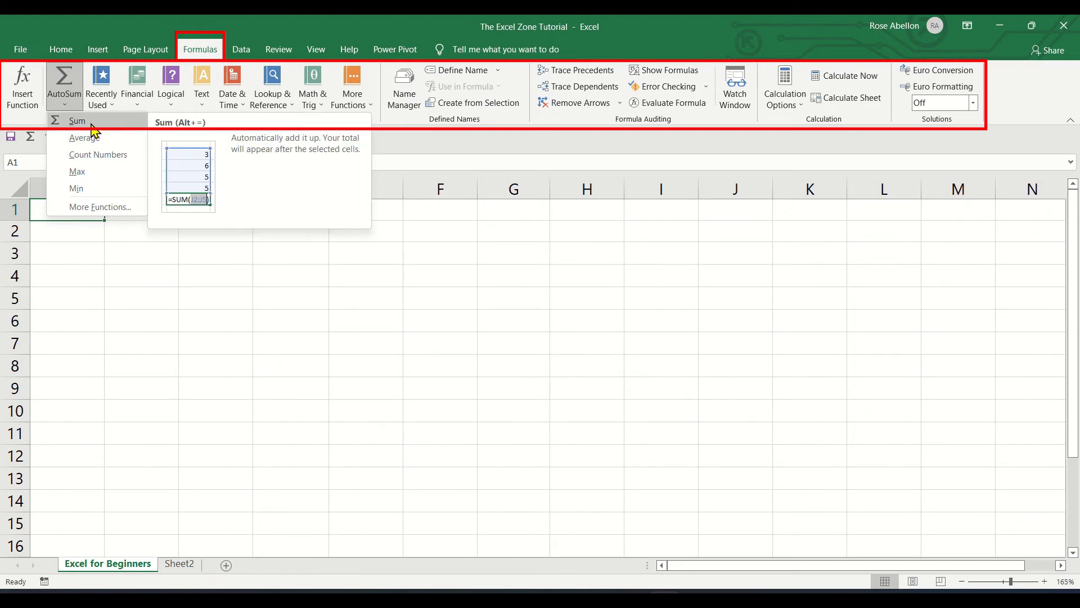
pyautogui.press('Escape')
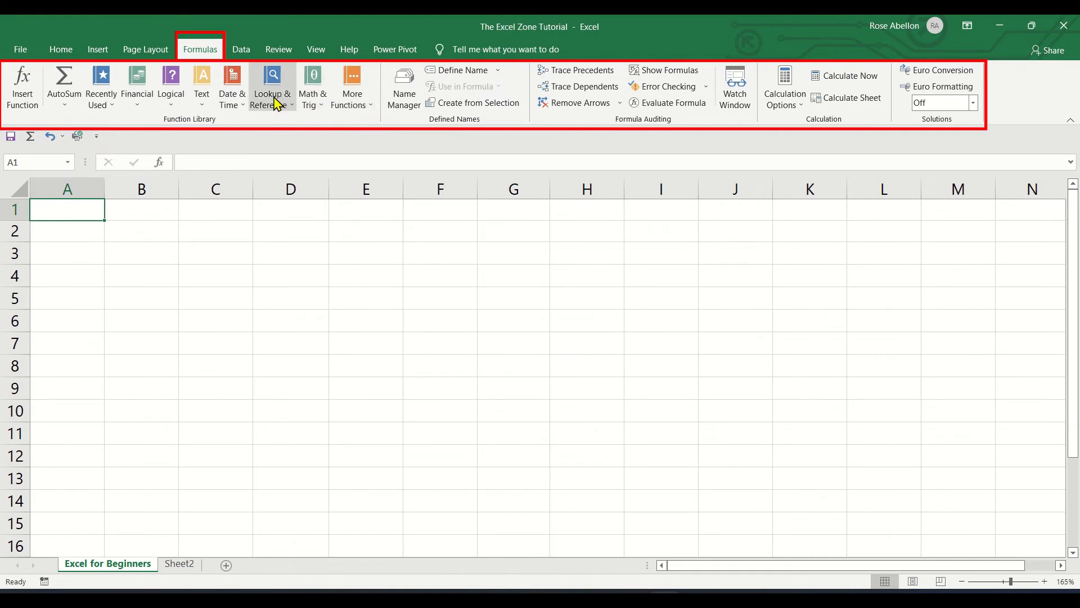
# Step: Browse the recently used, financial, logical, text, date and time, lookup and reference, and math and trig functions
pyautogui.click(110, 112)
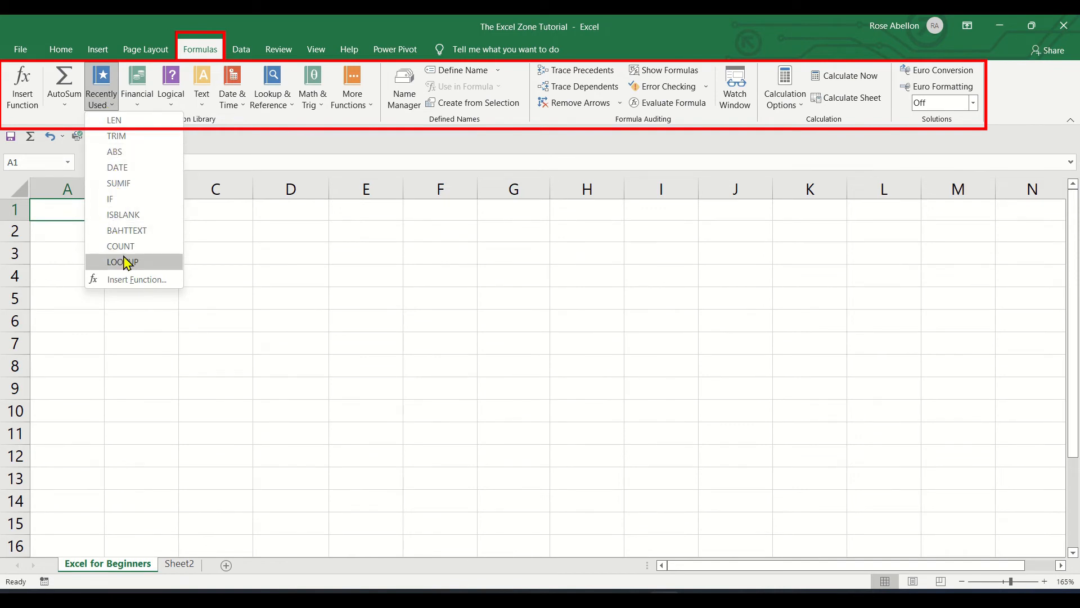
pyautogui.click(138, 107)
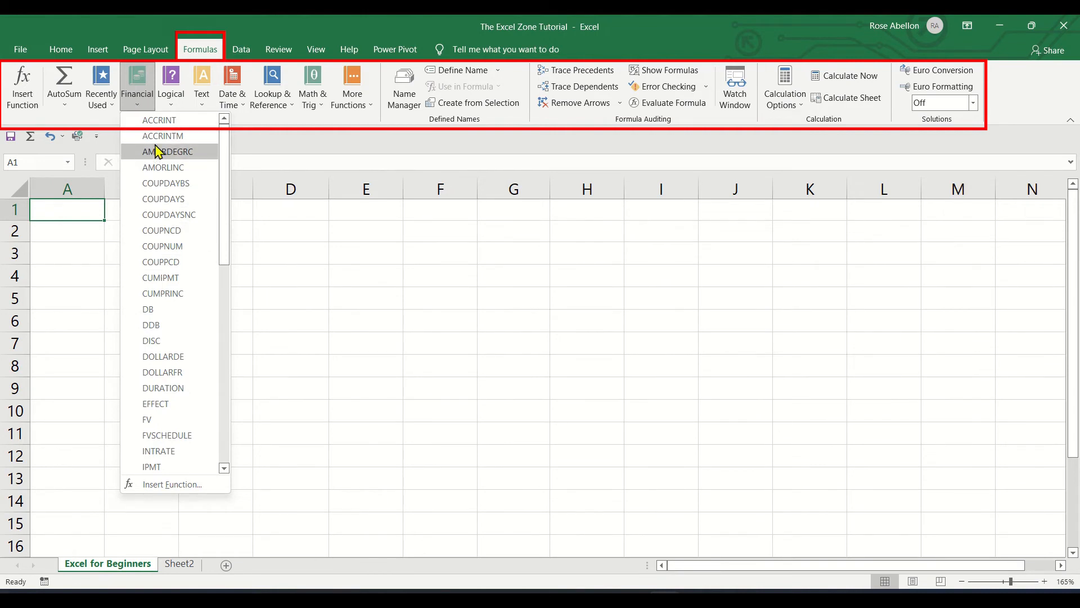
pyautogui.click(165, 109)
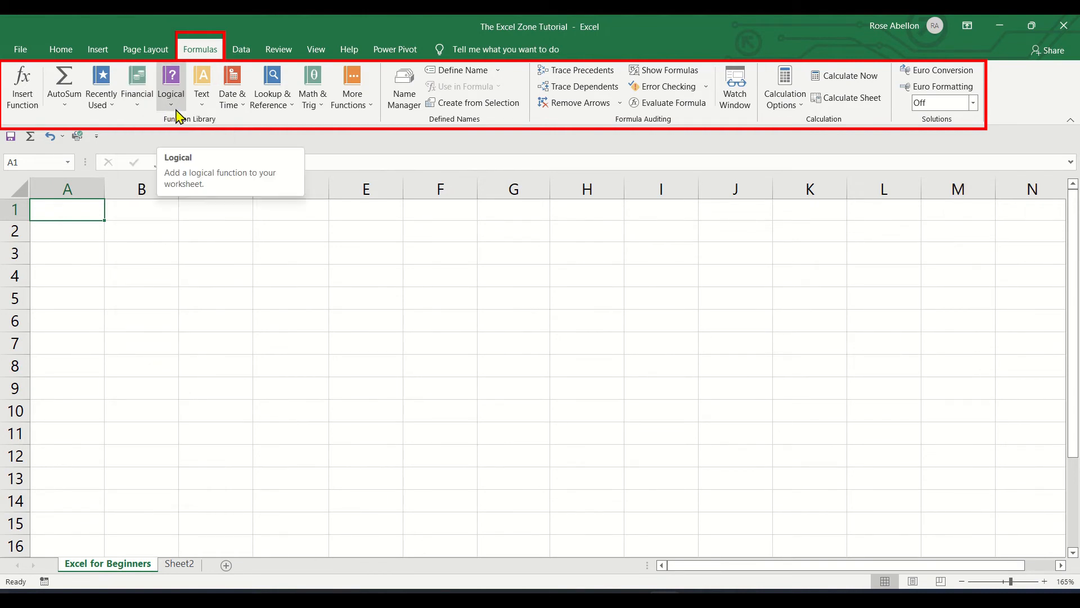
pyautogui.click(177, 114)
pyautogui.click(177, 115)
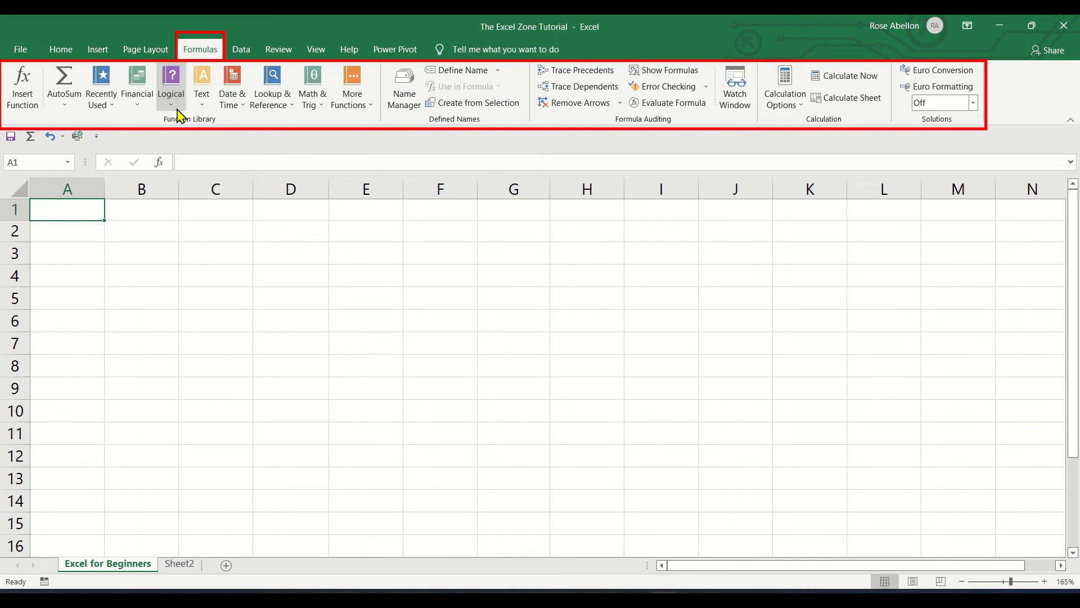
pyautogui.click(201, 112)
pyautogui.click(201, 112)
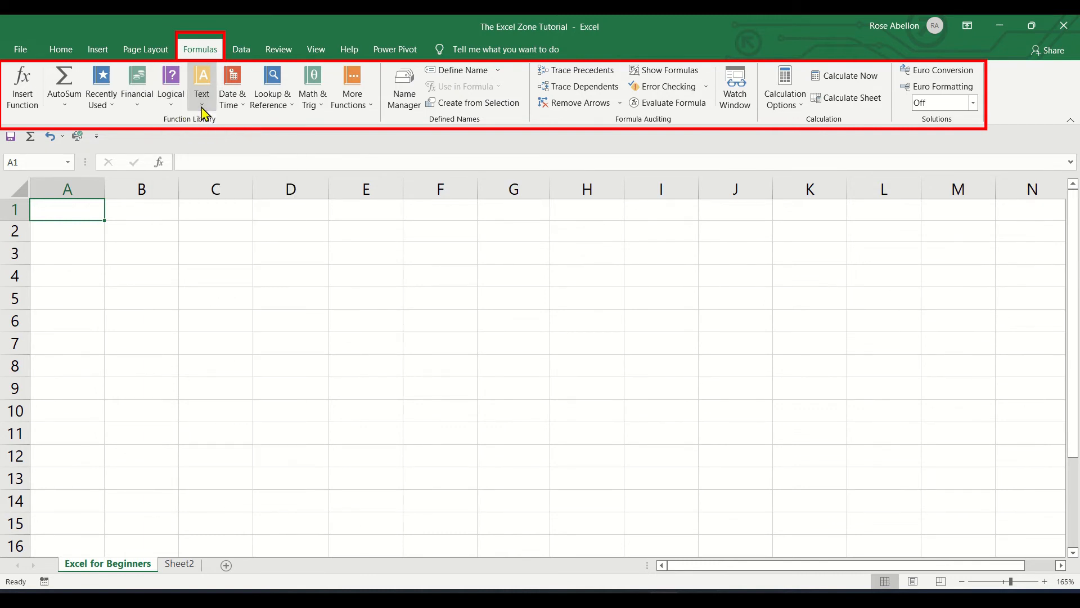
pyautogui.click(242, 112)
pyautogui.click(243, 112)
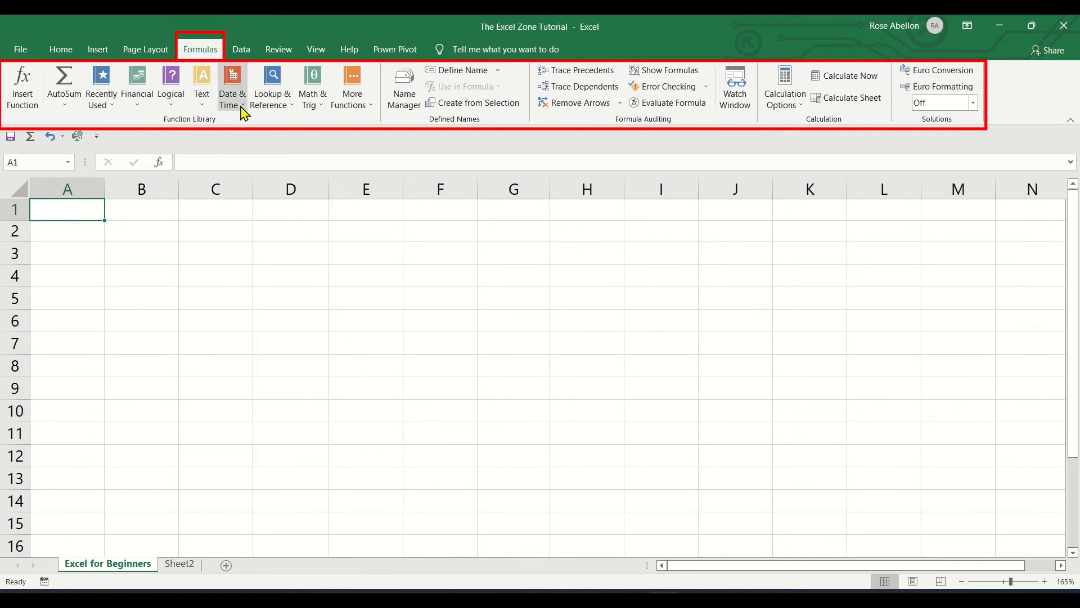
pyautogui.click(293, 115)
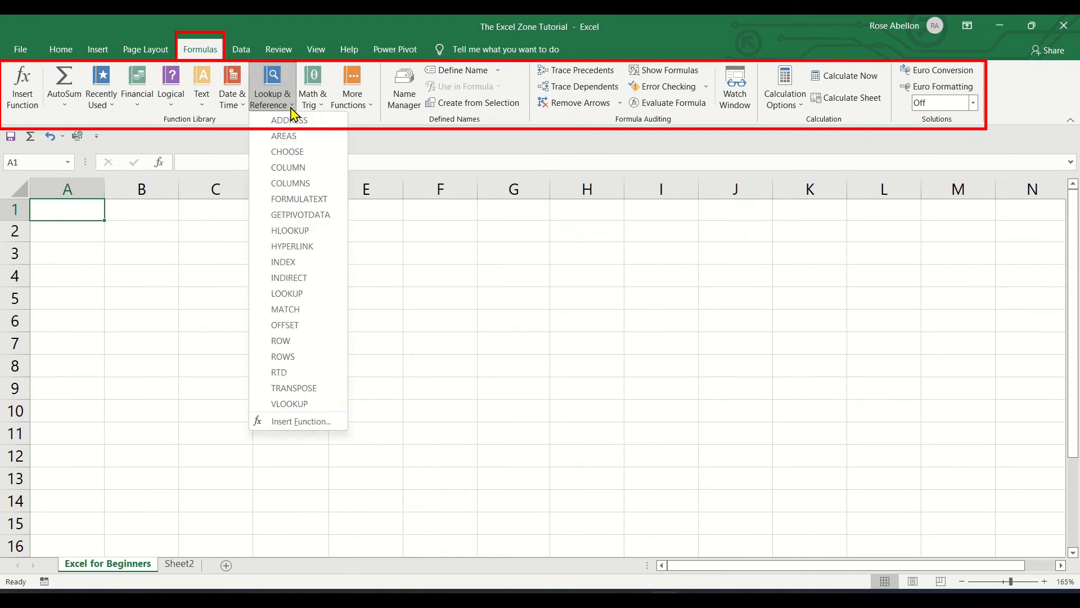
pyautogui.click(292, 114)
pyautogui.click(322, 113)
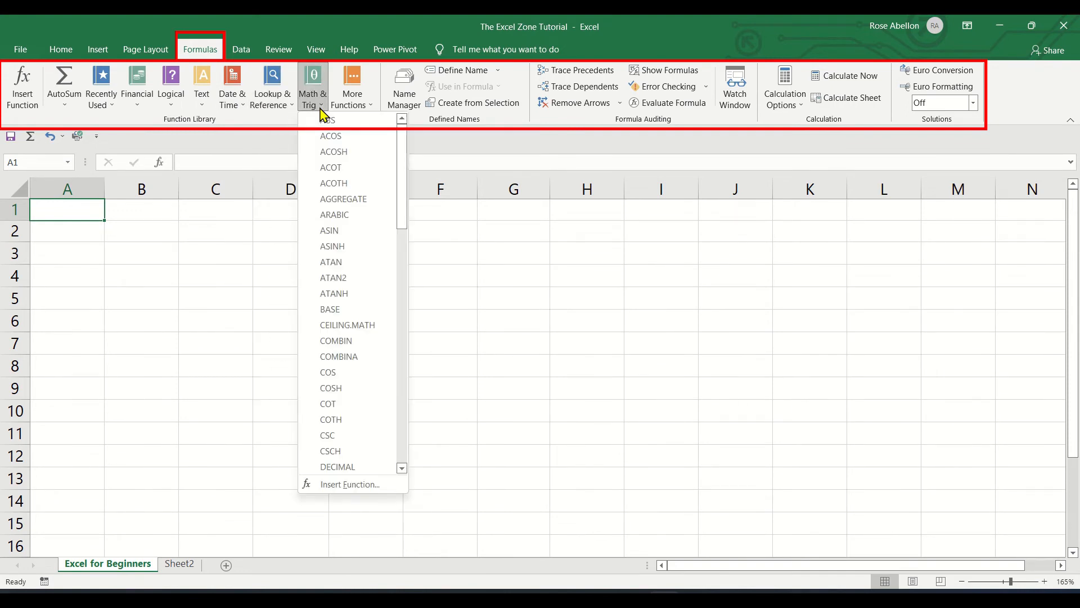
pyautogui.click(322, 113)
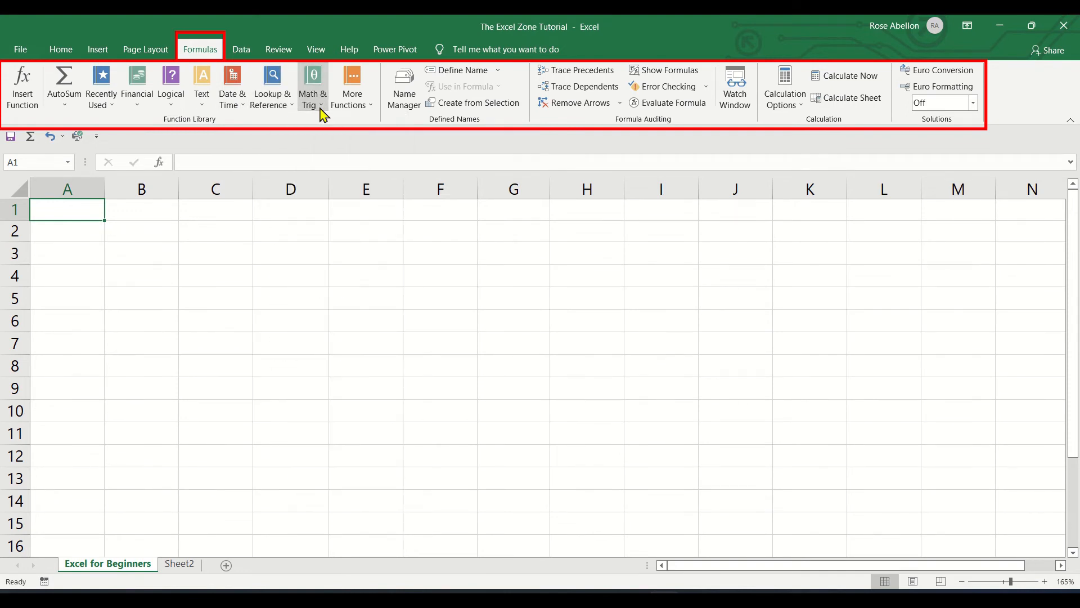
# Step: Look through the additional function categories, including the statistical functions, without inserting any
pyautogui.click(363, 114)
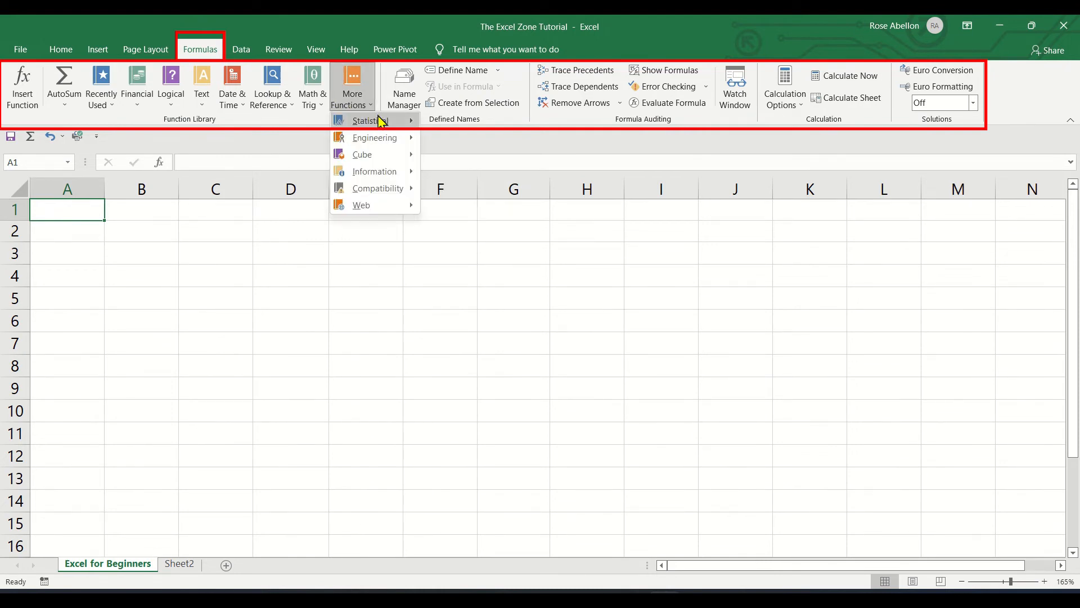
pyautogui.moveTo(388, 121)
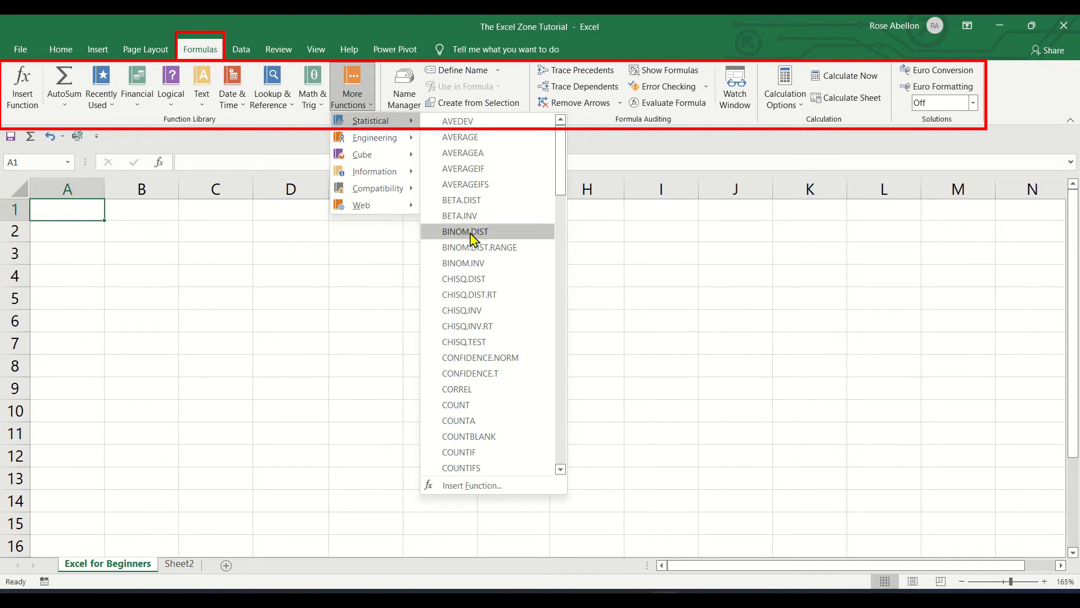
pyautogui.moveTo(397, 140)
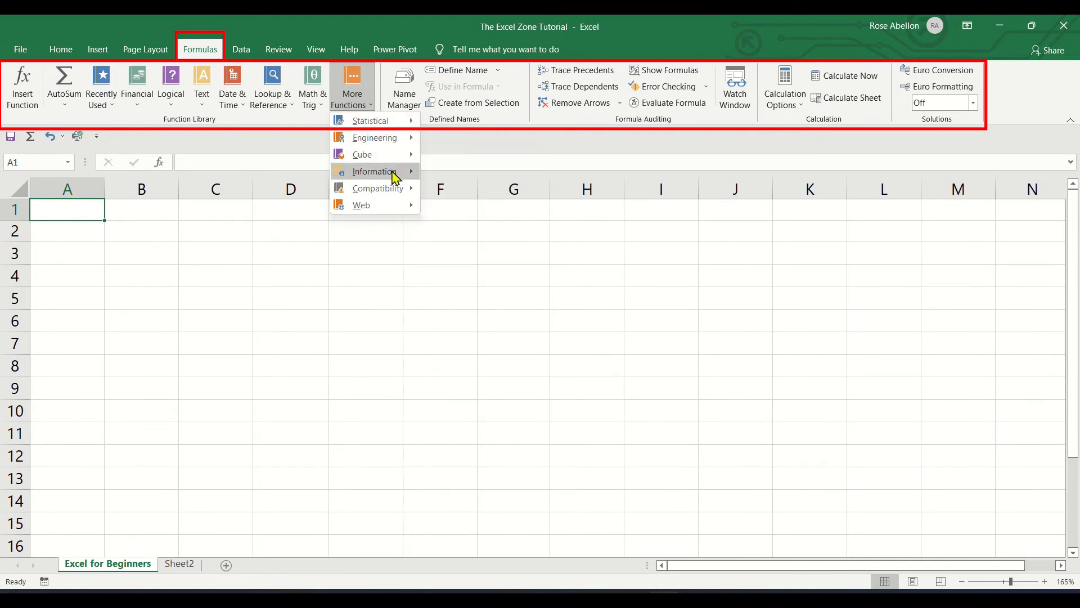
pyautogui.moveTo(396, 178)
pyautogui.press('Escape')
pyautogui.press('Escape')
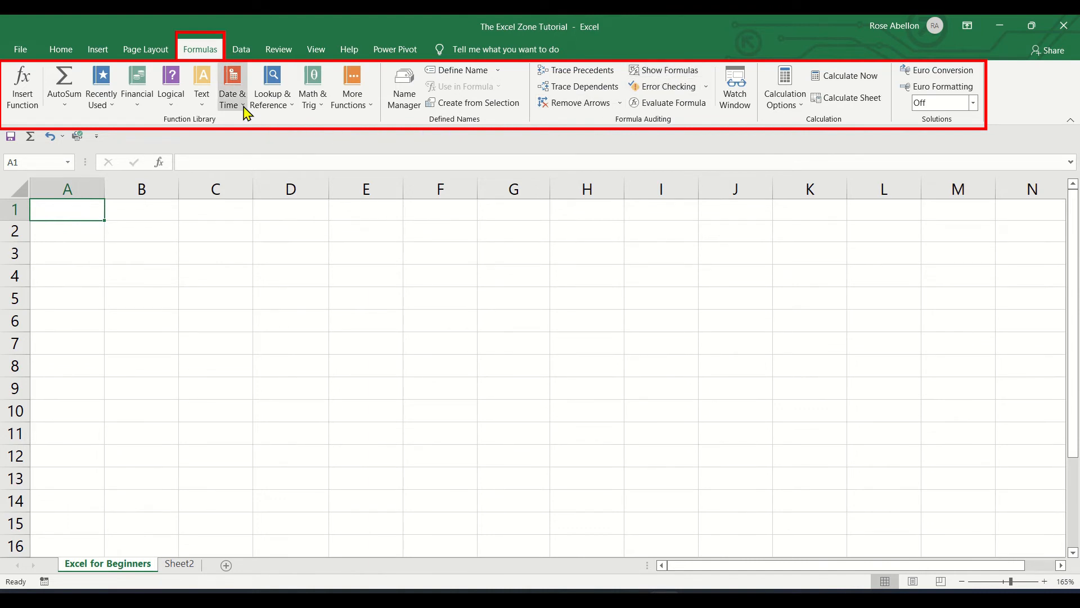
# Step: Sort the Region and Amount data by the Region column on cell values, A to Z
pyautogui.click(248, 58)
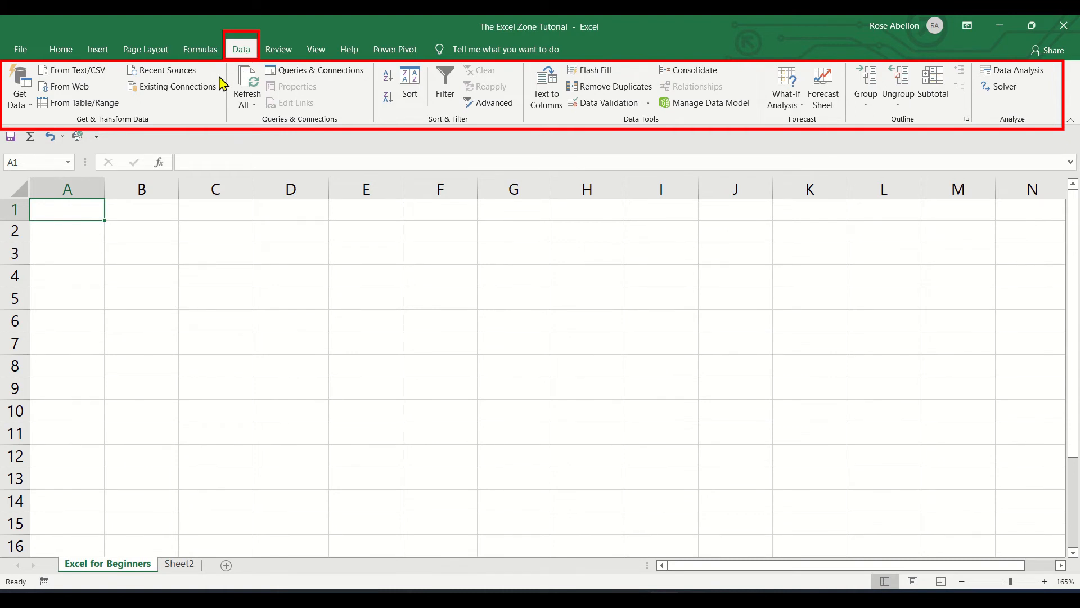
pyautogui.press('ctrl')
pyautogui.press('ctrl')
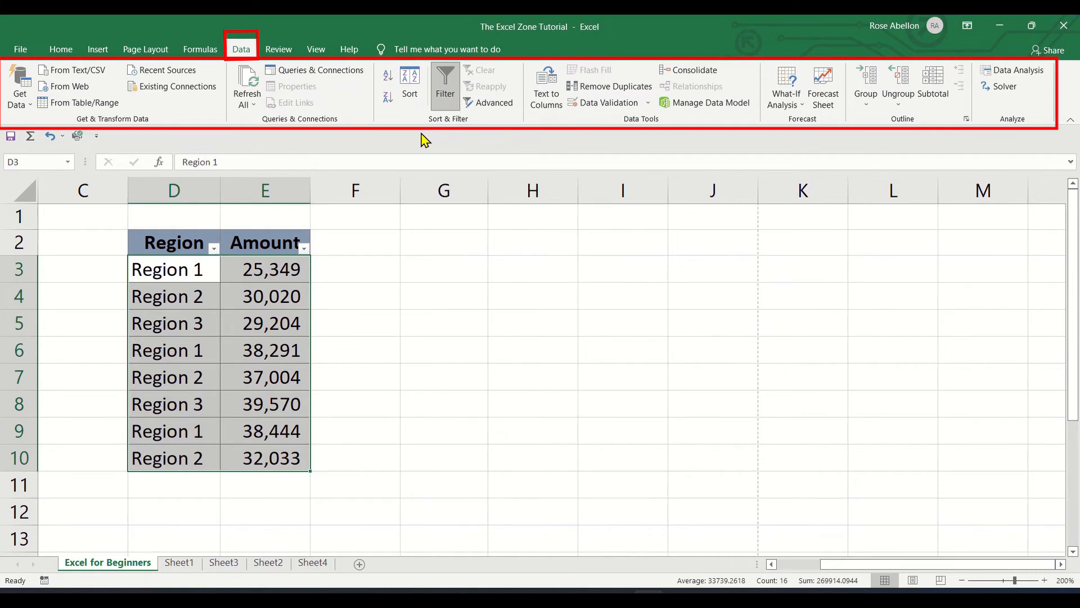
pyautogui.click(411, 90)
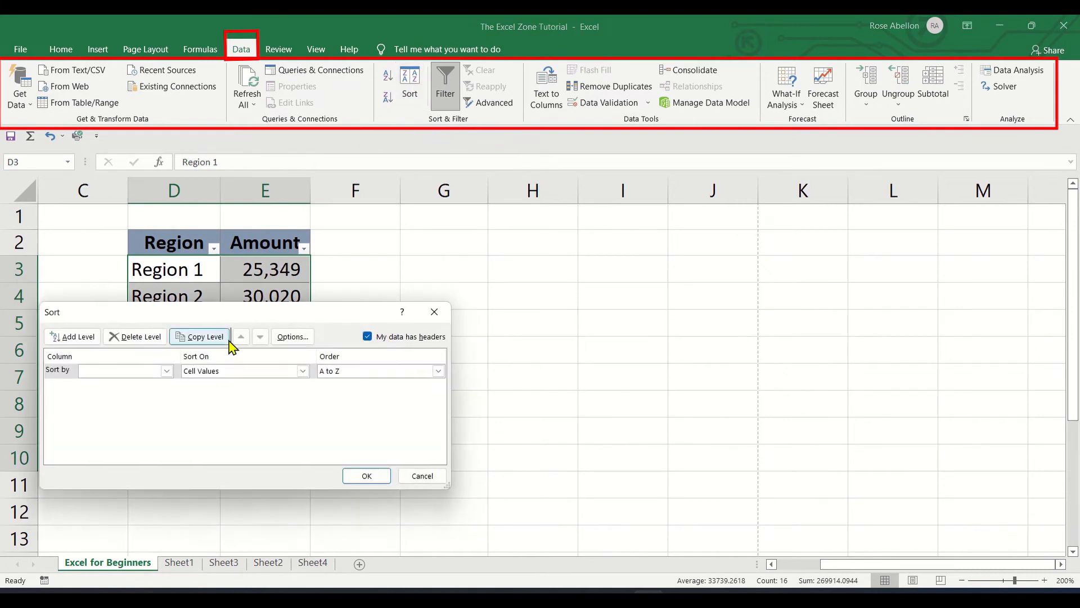
pyautogui.click(168, 371)
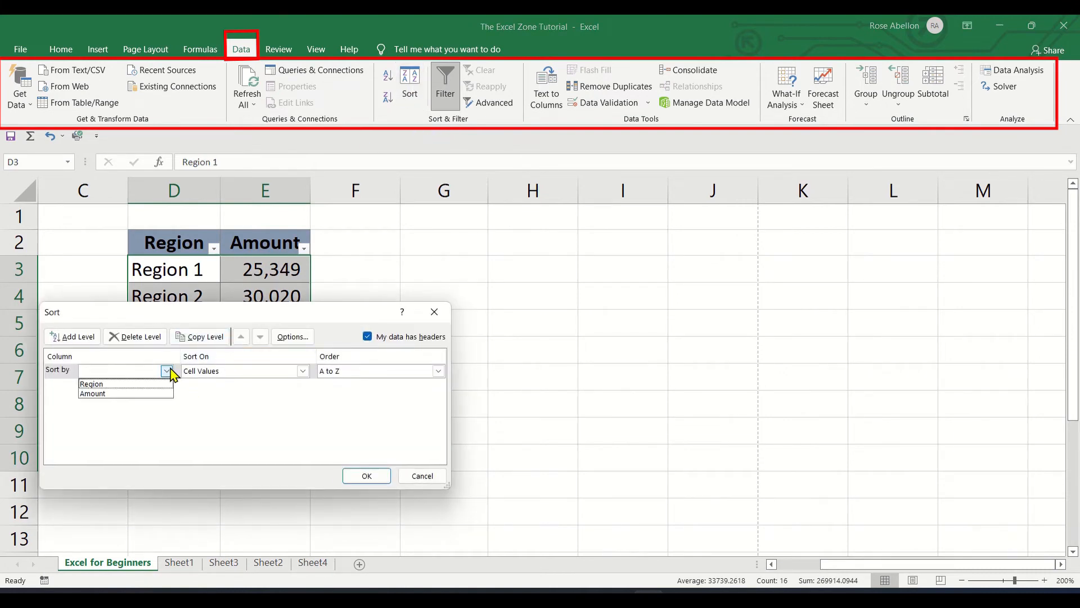
pyautogui.click(147, 384)
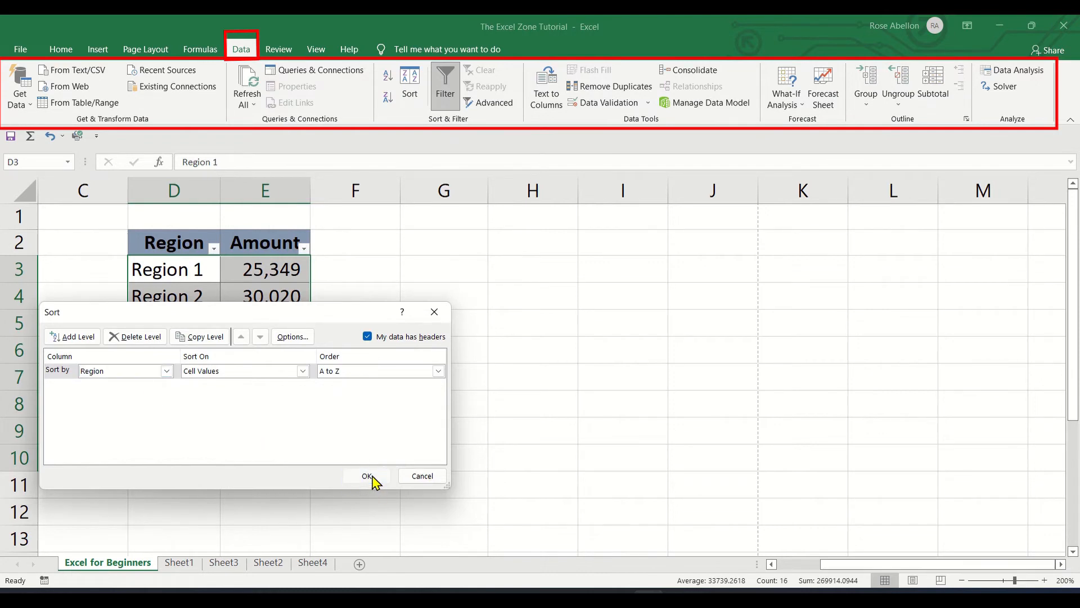
pyautogui.click(368, 475)
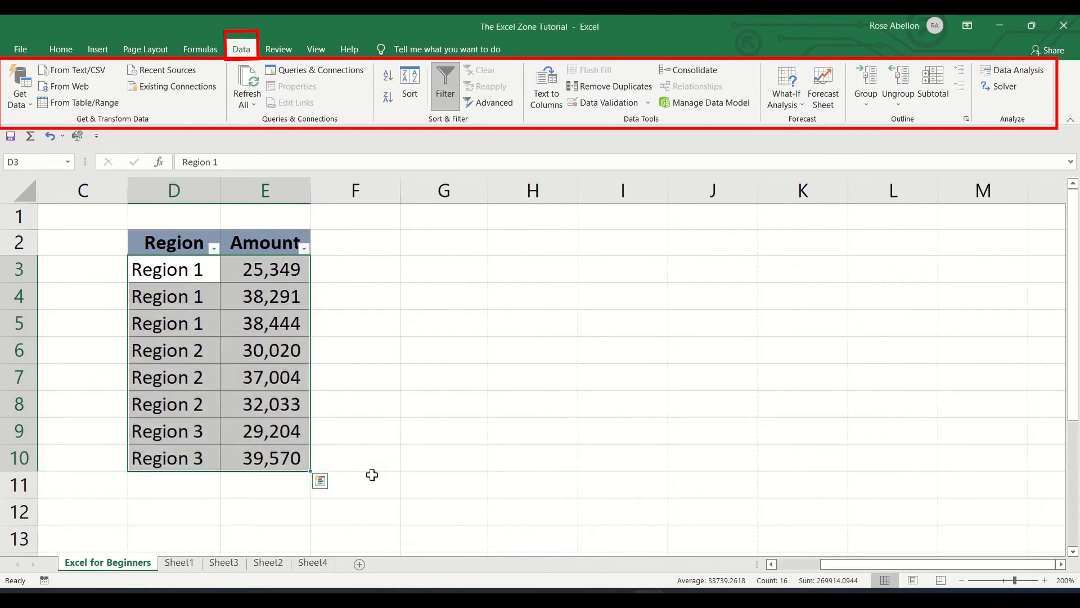
# Step: Filter the Region column to show only Region 3, and clear that filter again
pyautogui.click(215, 249)
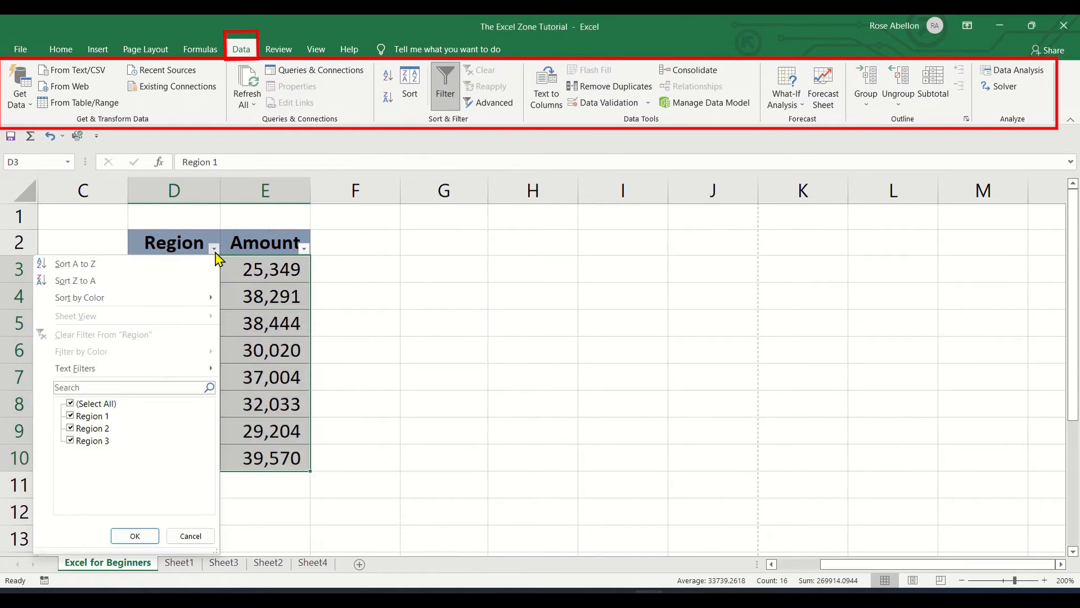
pyautogui.click(87, 416)
pyautogui.click(90, 428)
pyautogui.click(136, 535)
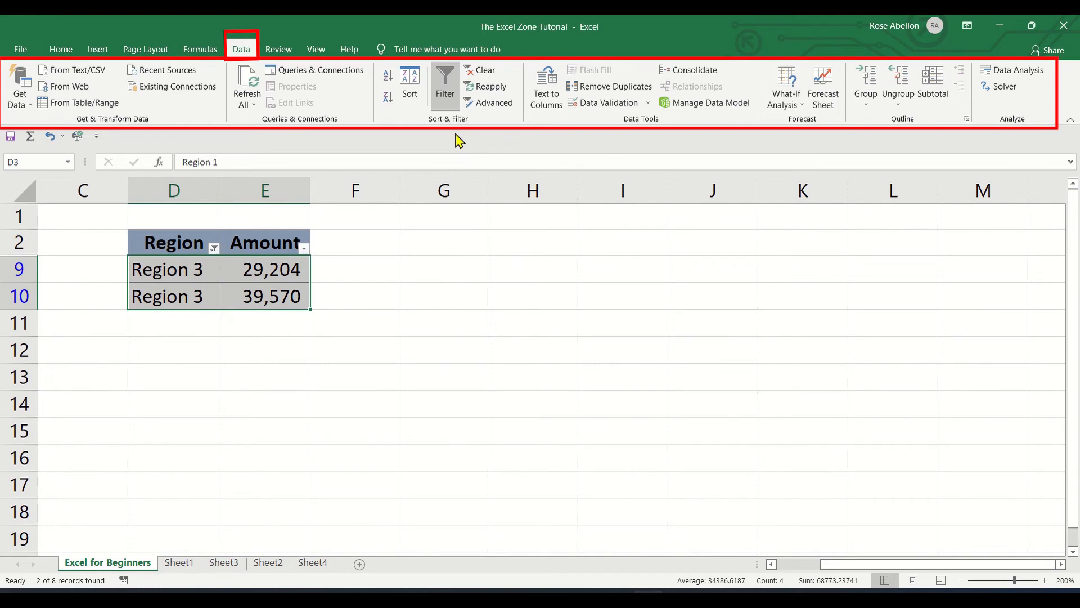
pyautogui.click(477, 73)
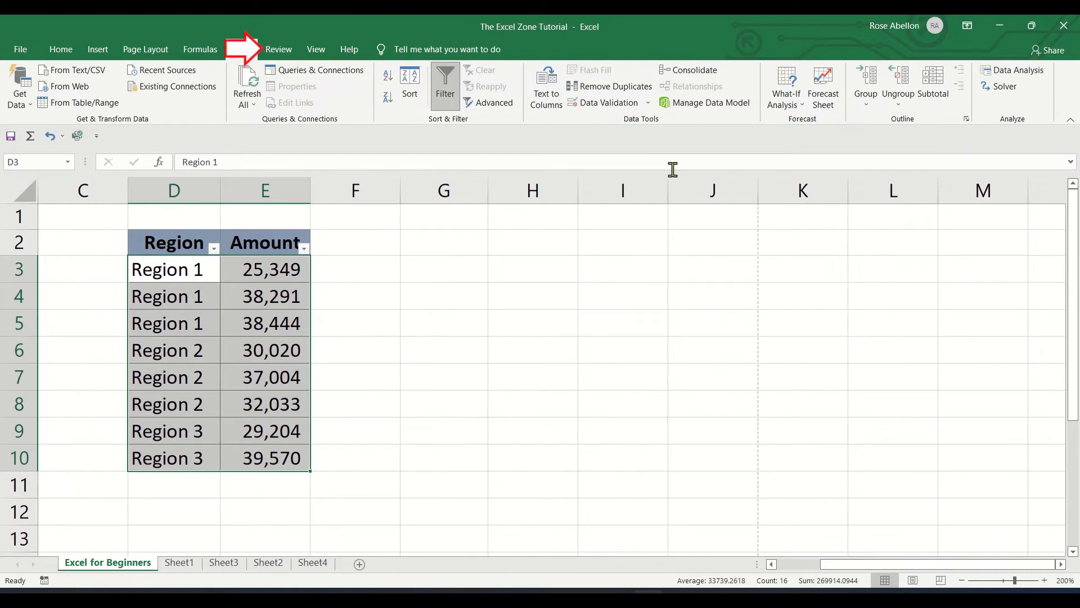
# Step: Look at the Review commands and the Page Break Preview and Page Layout workbook views
pyautogui.click(281, 52)
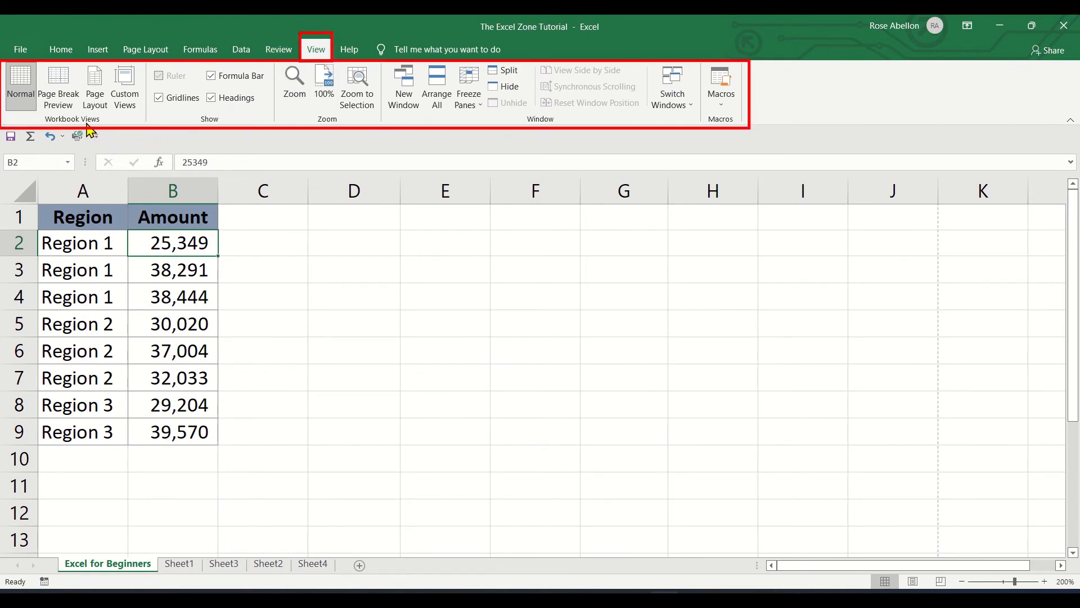
pyautogui.click(59, 96)
pyautogui.click(95, 96)
# Step: Hide and restore the gridlines, the formula bar and the row and column headings, one after the other
pyautogui.click(160, 98)
pyautogui.click(160, 99)
pyautogui.click(212, 77)
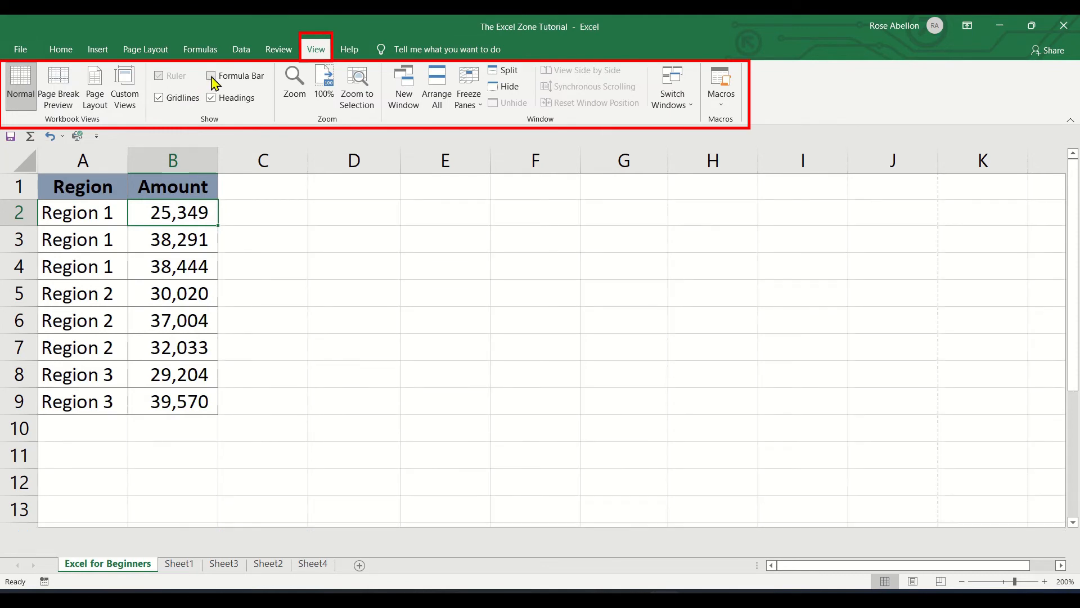
pyautogui.click(212, 77)
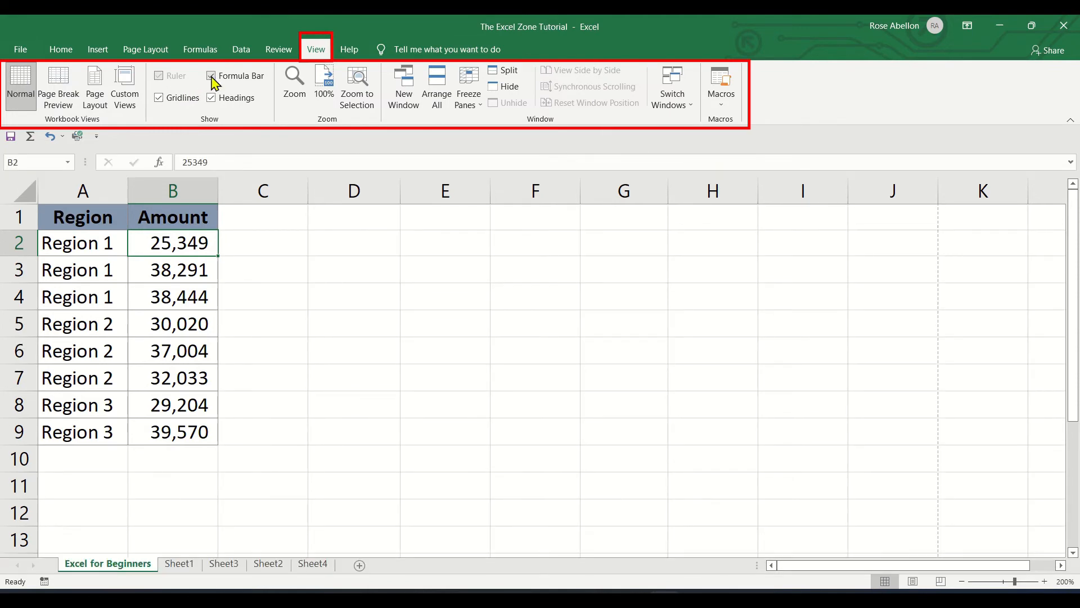
pyautogui.click(212, 99)
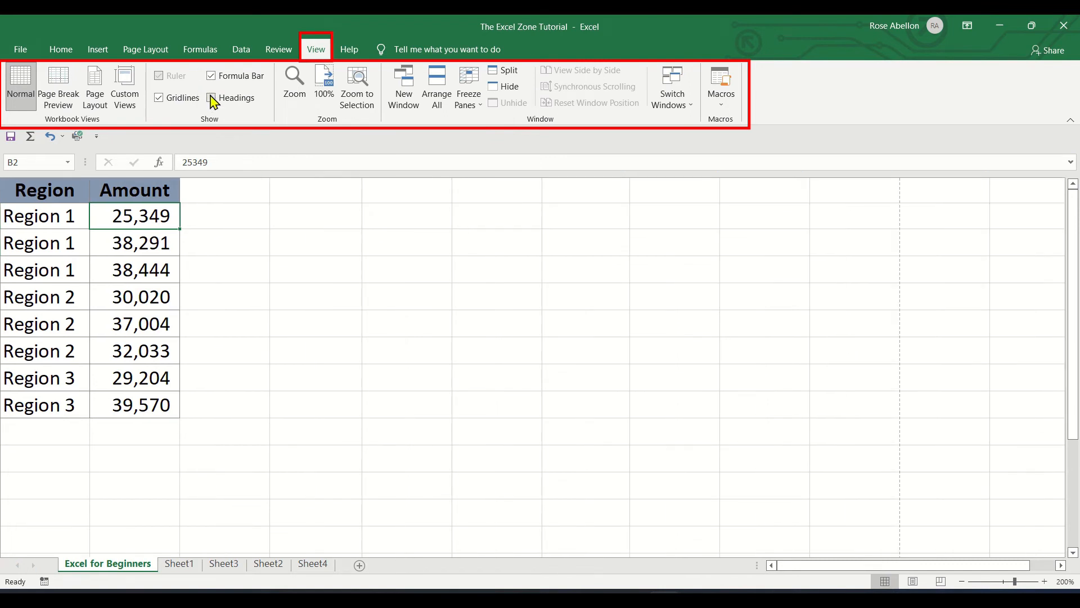
pyautogui.click(212, 99)
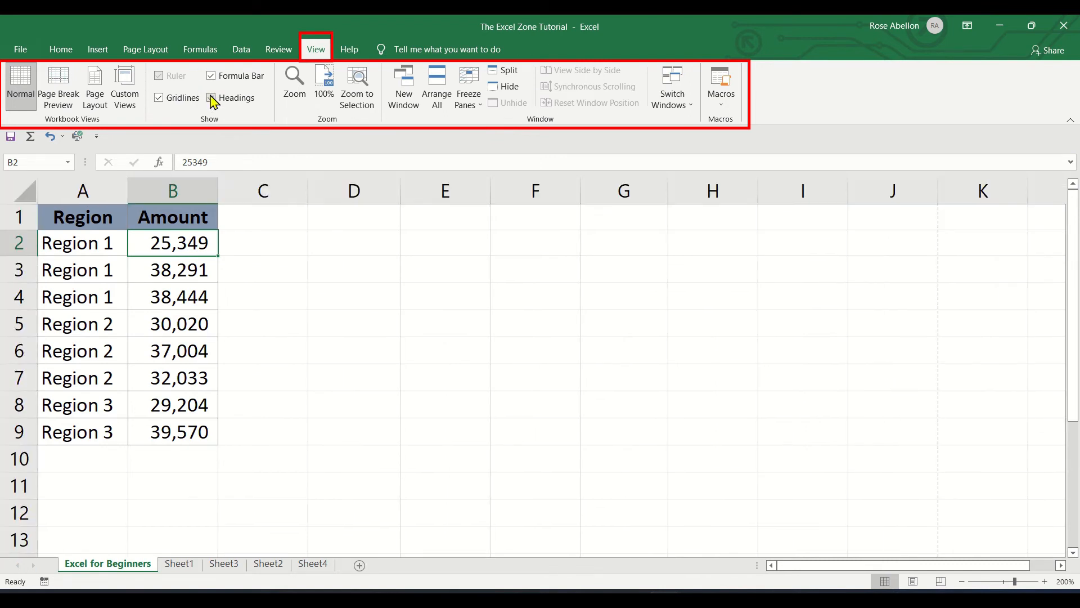
# Step: Zoom the worksheet to 100% and freeze the panes at cell B2
pyautogui.click(301, 101)
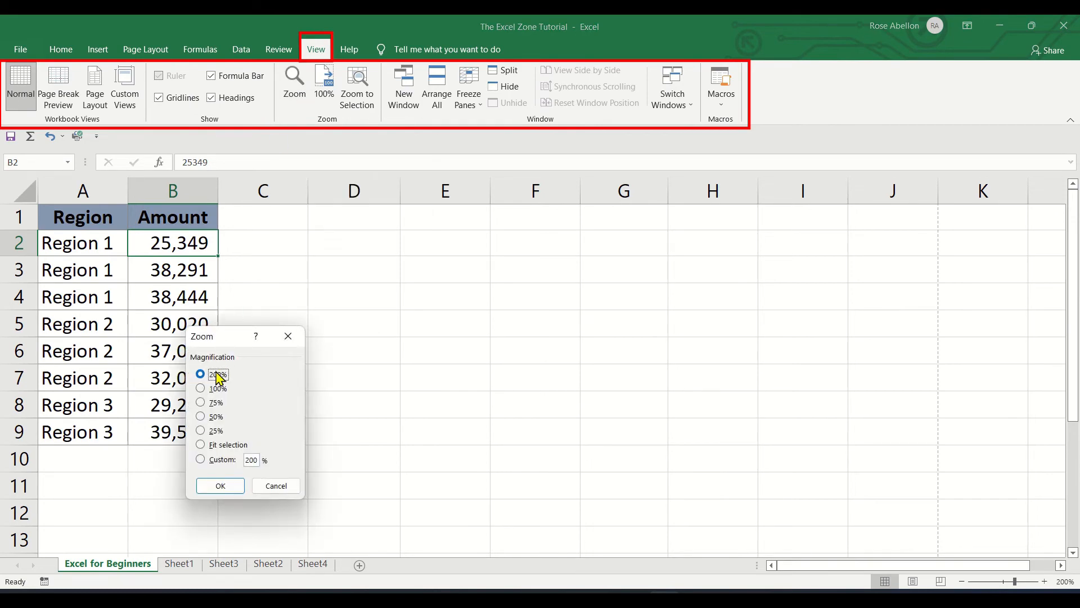
pyautogui.click(217, 388)
pyautogui.click(218, 487)
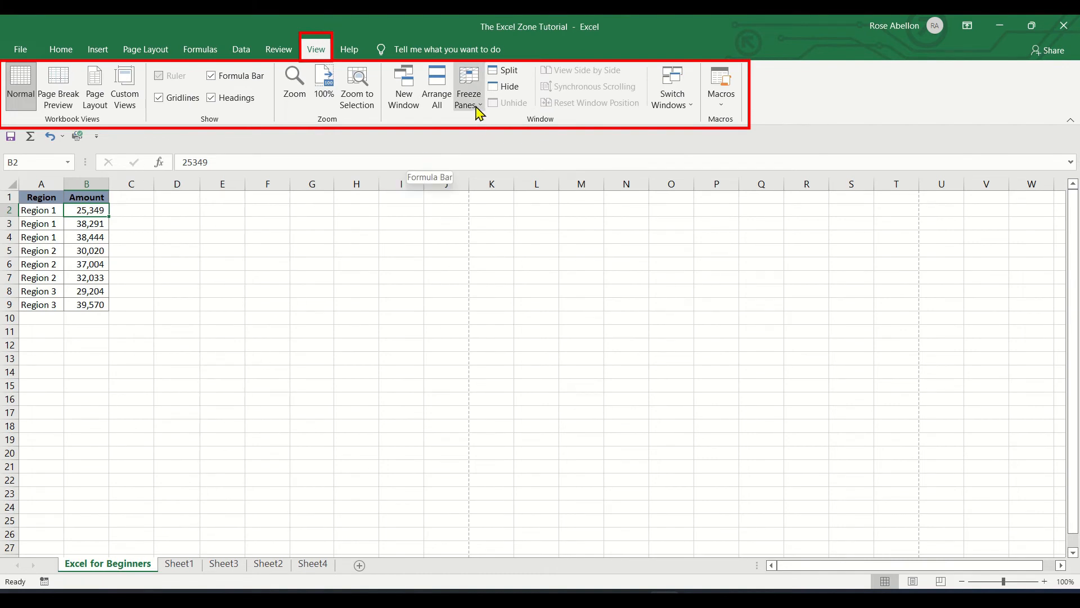
pyautogui.click(477, 110)
pyautogui.click(498, 135)
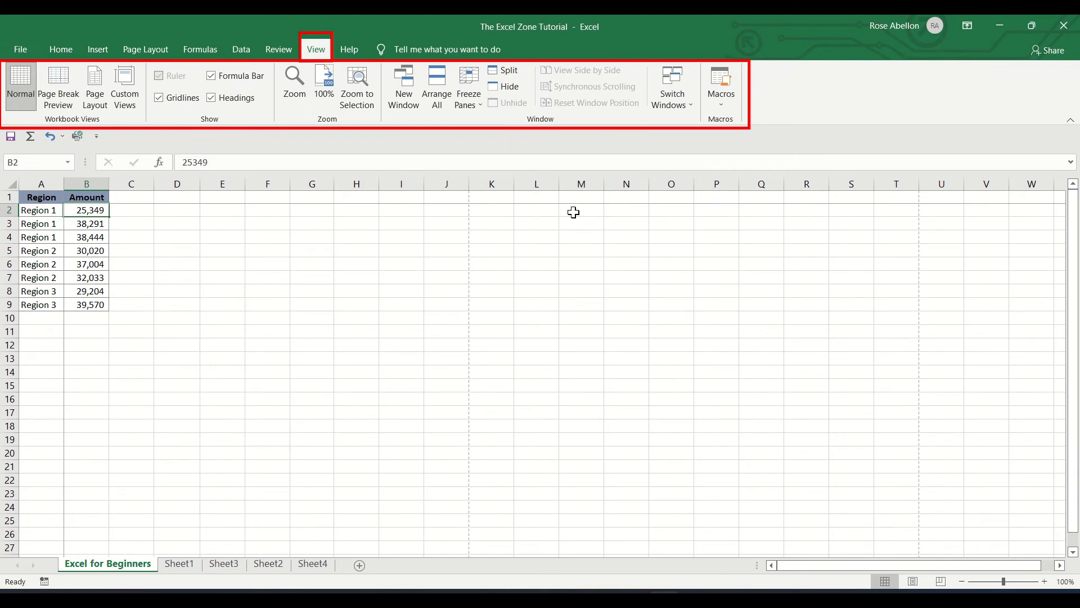
# Step: Move down and far across the worksheet to check how the frozen header row and first column behave
pyautogui.scroll(-3, 574, 212)
pyautogui.scroll(3, 573, 212)
pyautogui.press('Right')
pyautogui.press('Right')
pyautogui.press('Right')
pyautogui.press('Right')
pyautogui.press('Right')
pyautogui.press('Right')
pyautogui.press('Right')
pyautogui.press('Right')
pyautogui.press('Right')
pyautogui.press('Right')
pyautogui.press('Right')
pyautogui.press('Right')
pyautogui.press('Right')
pyautogui.press('Right')
pyautogui.press('Right')
pyautogui.press('Right')
pyautogui.press('Right')
pyautogui.press('Right')
pyautogui.press('Right')
pyautogui.press('Right')
pyautogui.press('Right')
pyautogui.press('Right')
pyautogui.press('Right')
pyautogui.press('Right')
pyautogui.press('Right')
pyautogui.press('Right')
pyautogui.press('Right')
pyautogui.press('Right')
pyautogui.press('Right')
pyautogui.press('Right')
pyautogui.press('Right')
pyautogui.press('Right')
pyautogui.press('Right')
pyautogui.press('Right')
pyautogui.press('Right')
pyautogui.press('Right')
pyautogui.press('Right')
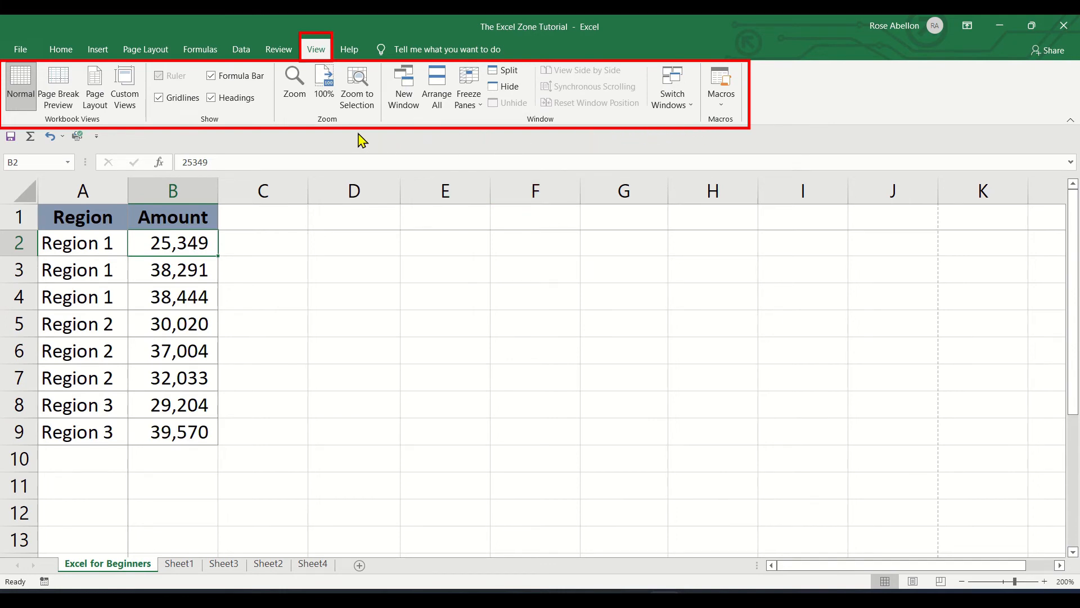
# Step: Look up the Sort command through the command search, and close its dialog without sorting
pyautogui.click(360, 54)
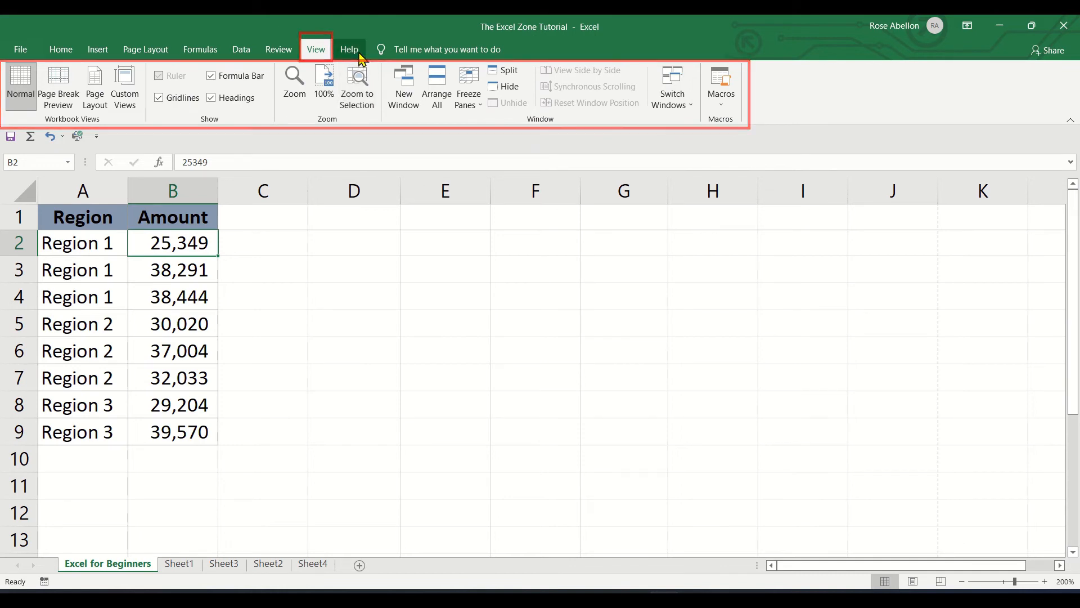
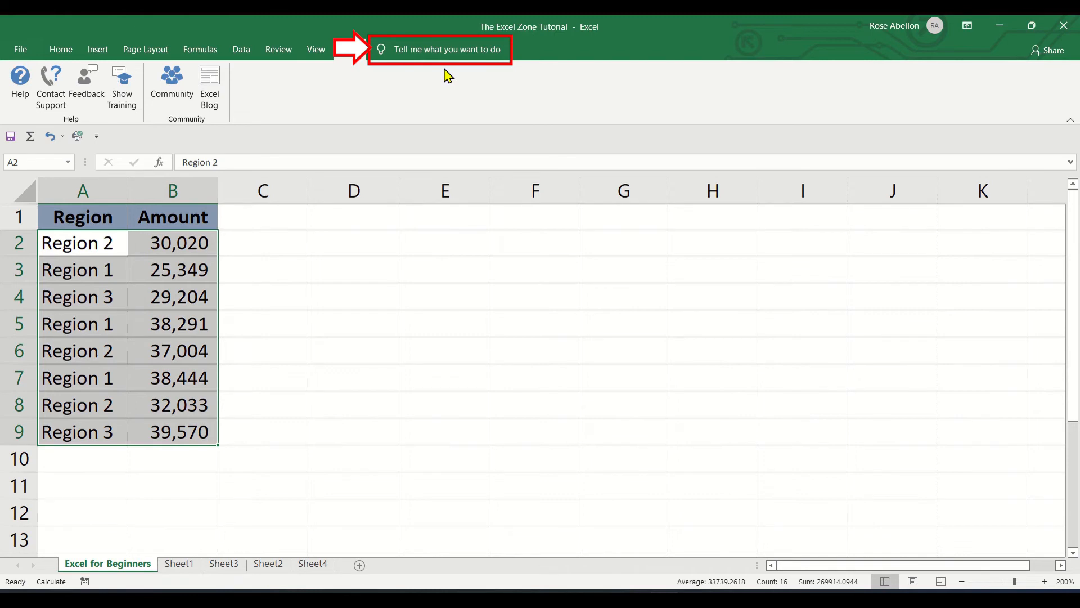
pyautogui.click(442, 49)
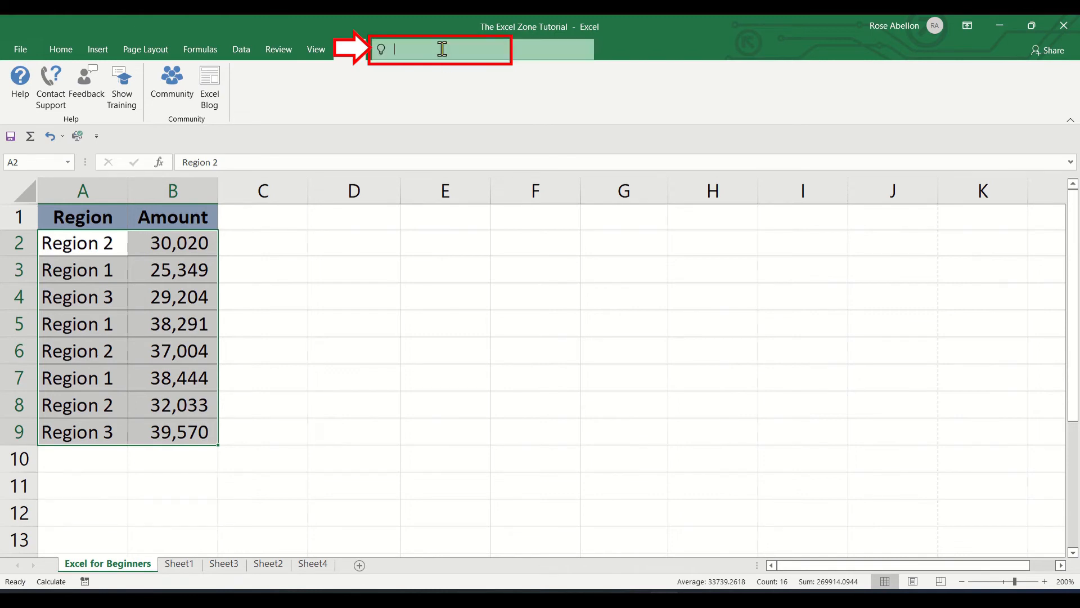
pyautogui.write('sor')
pyautogui.press('Return')
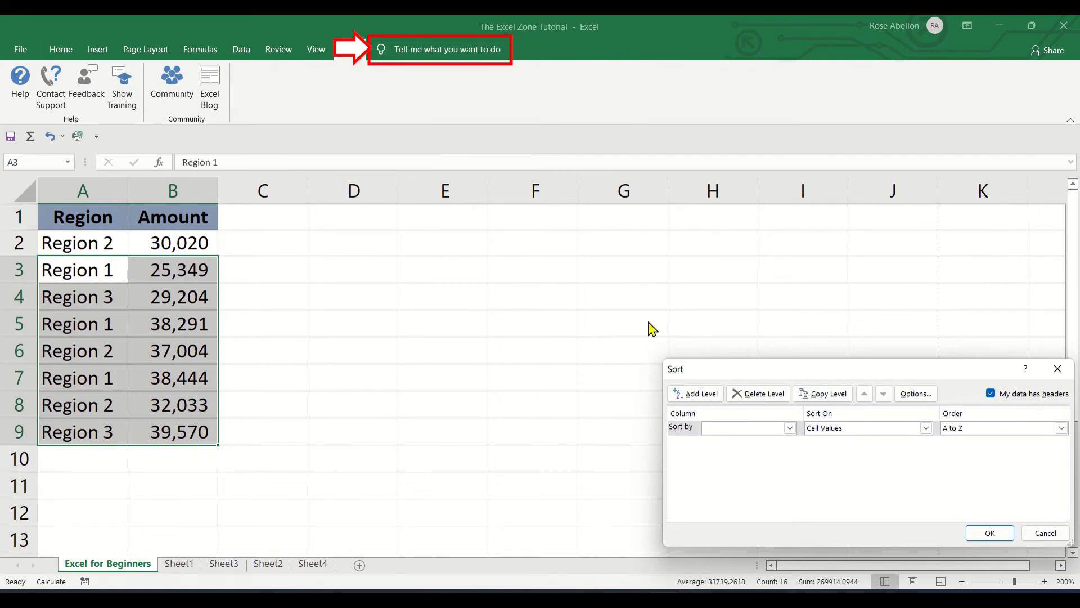
pyautogui.press('Escape')
# Step: Search the commands for "chart" and browse the recommended charts for the region data without inserting one
pyautogui.click(463, 51)
pyautogui.write('chart')
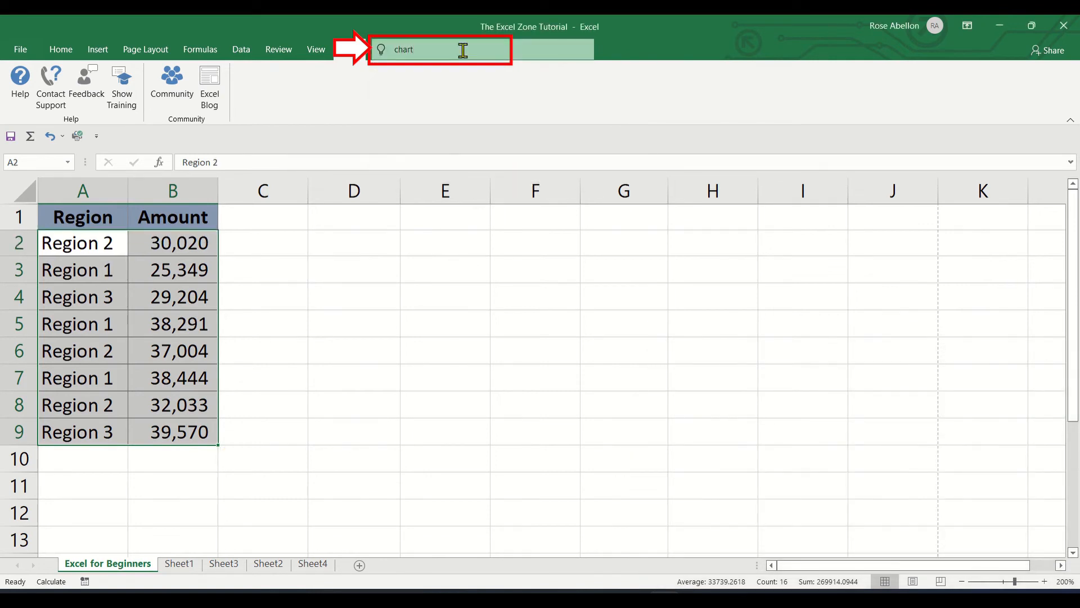
pyautogui.press('Return')
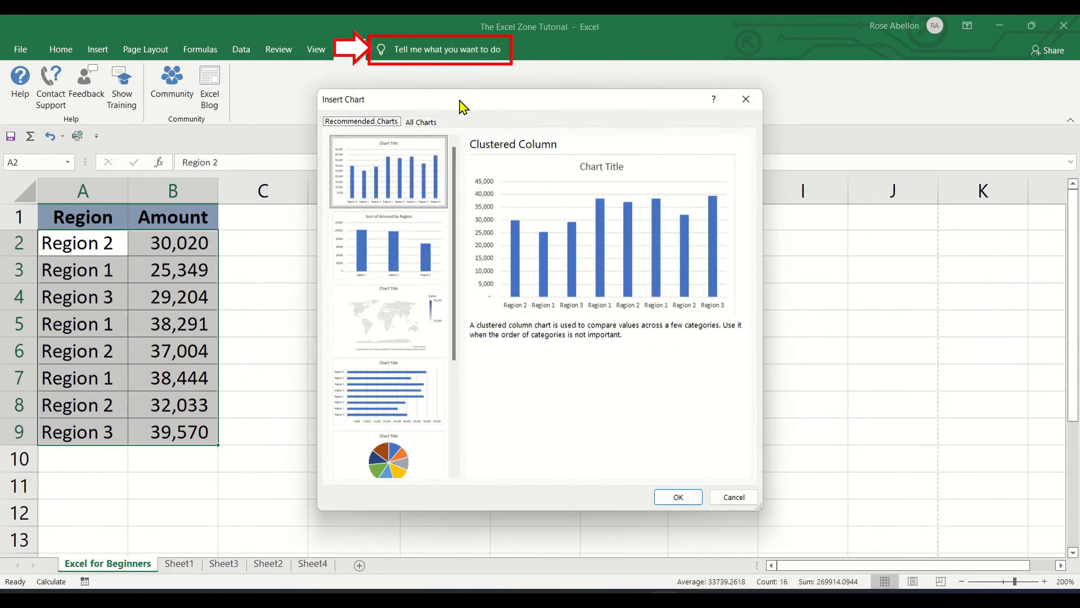
pyautogui.scroll(-1, 472, 264)
pyautogui.scroll(3, 468, 212)
pyautogui.press('Escape')
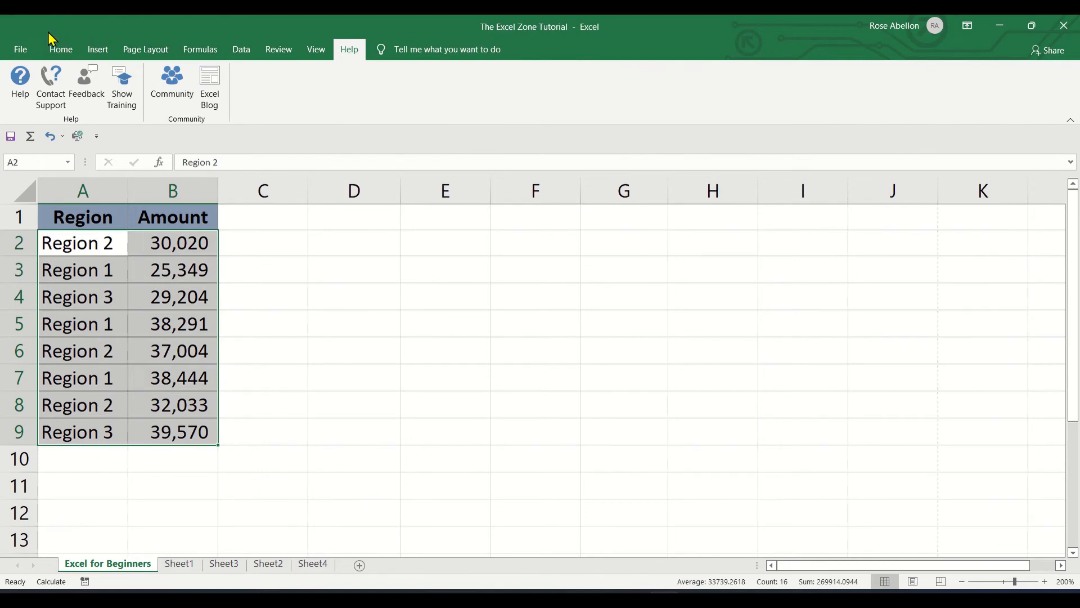
# Step: Customize the ribbon to include the Power Pivot, Developer and Draw tabs
pyautogui.click(23, 50)
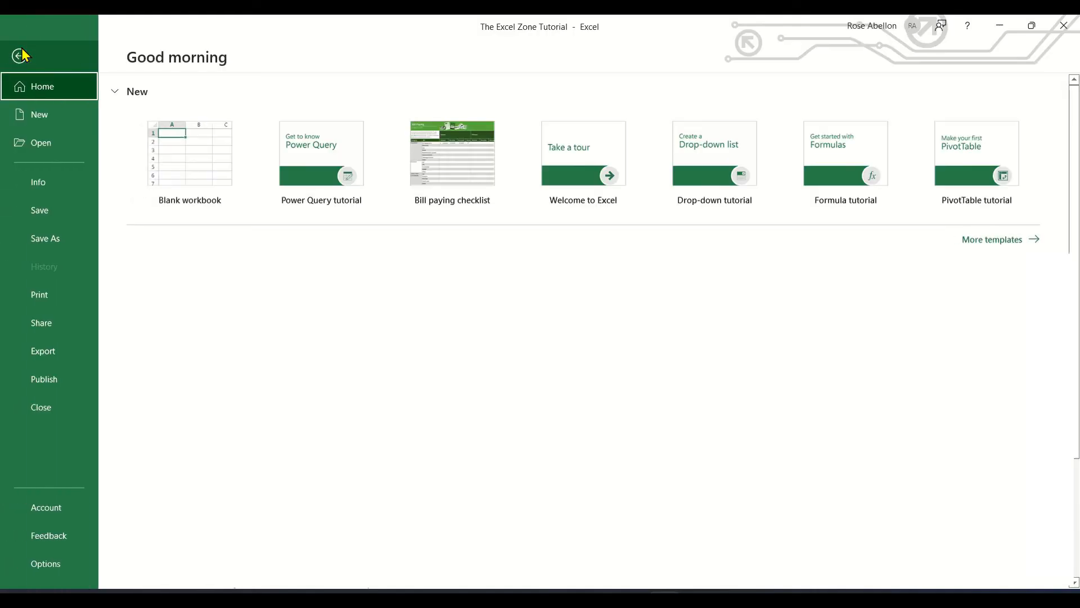
pyautogui.click(49, 568)
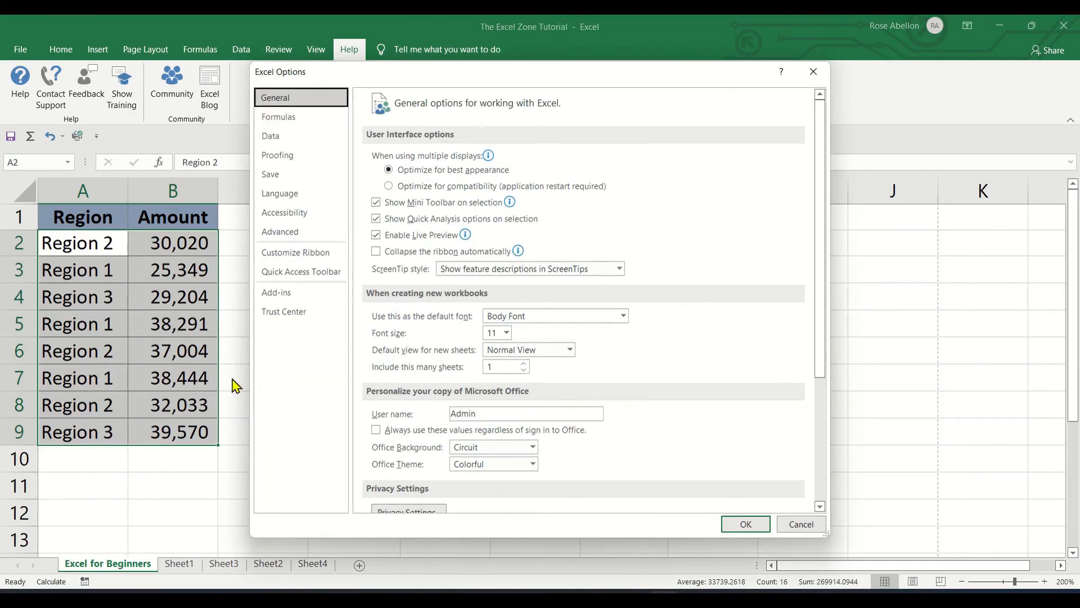
pyautogui.click(300, 253)
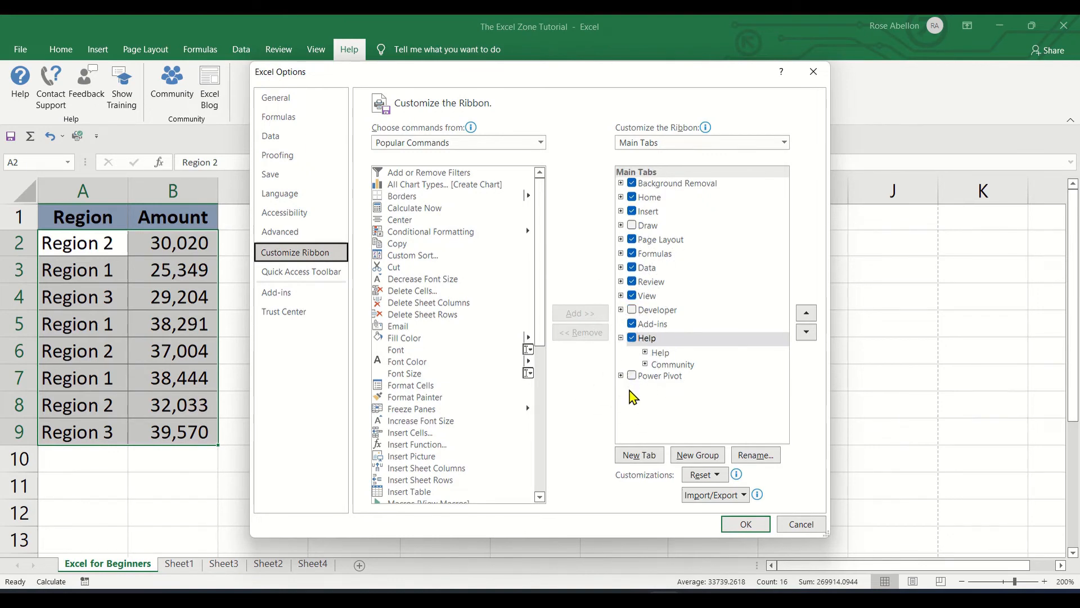
pyautogui.click(631, 376)
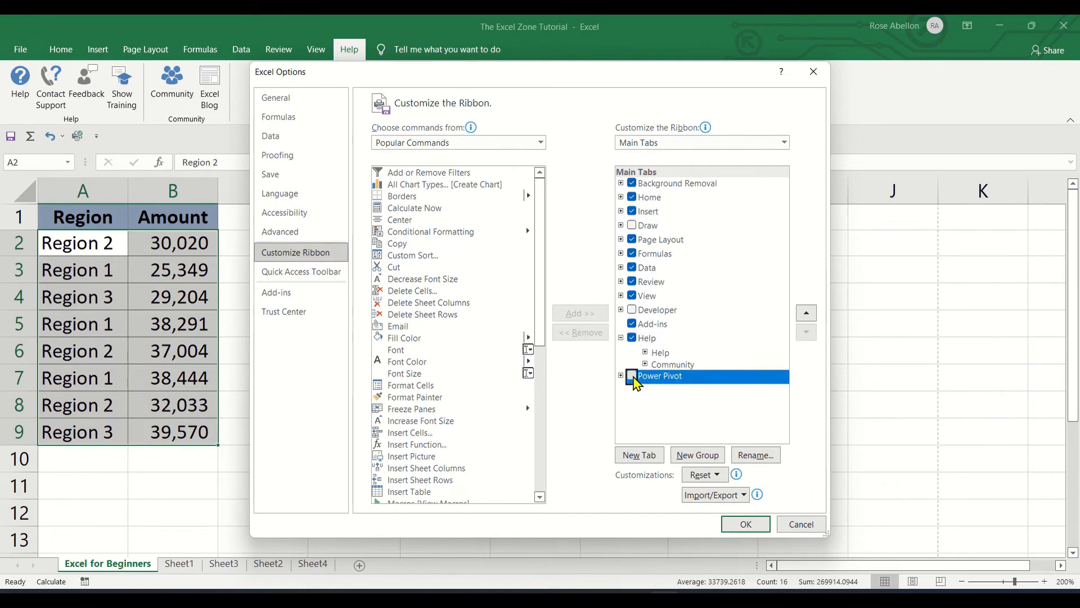
pyautogui.click(633, 310)
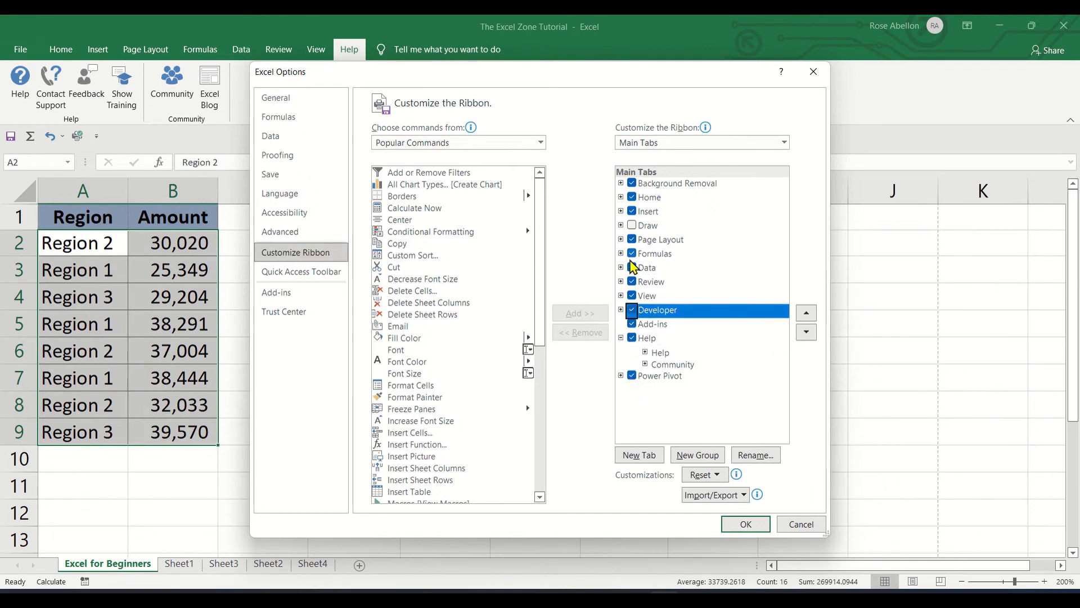
pyautogui.click(632, 225)
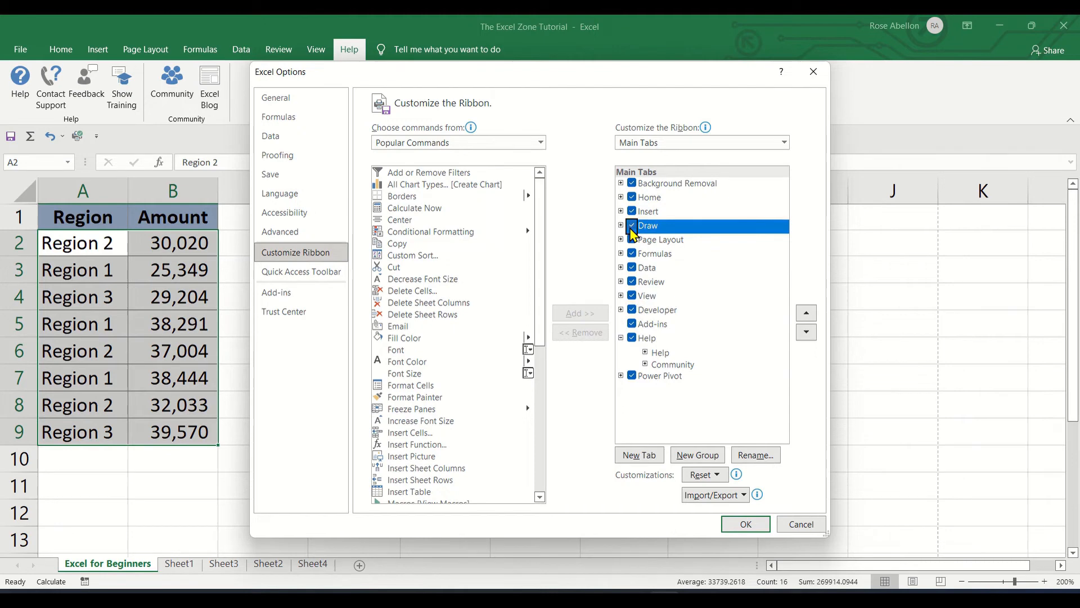
pyautogui.click(743, 525)
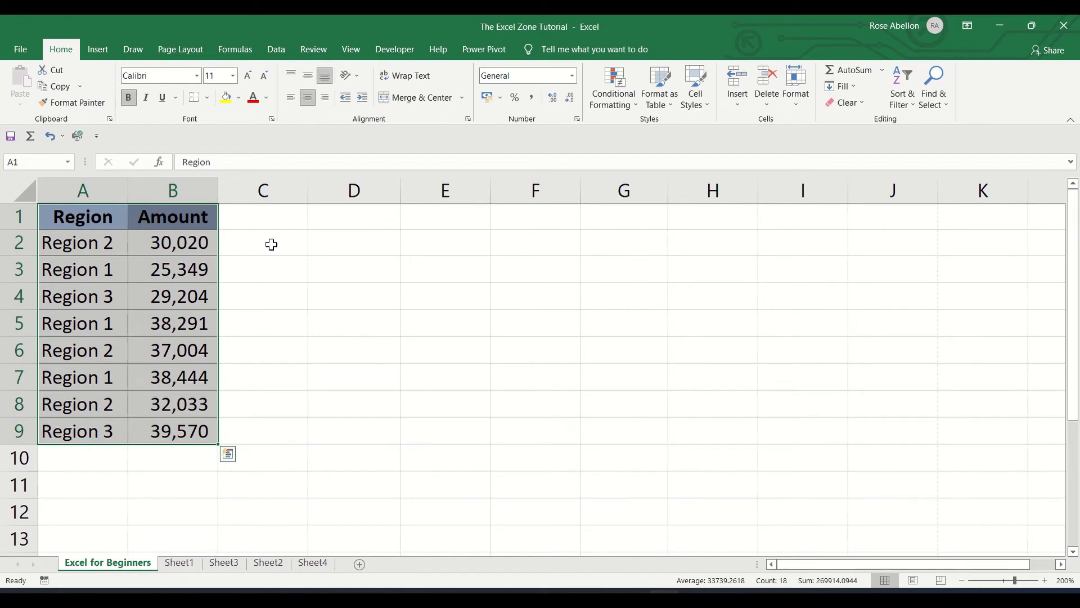
# Step: Convert the range A1:B9 into a table, using its first row as headers
pyautogui.hotkey('ctrl', 't')
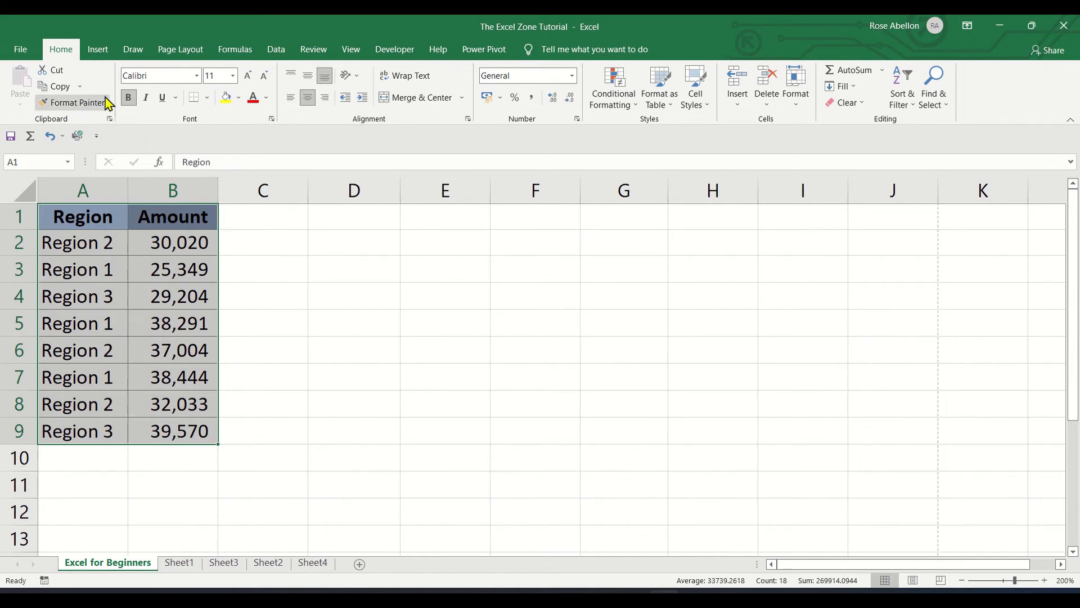
pyautogui.click(98, 50)
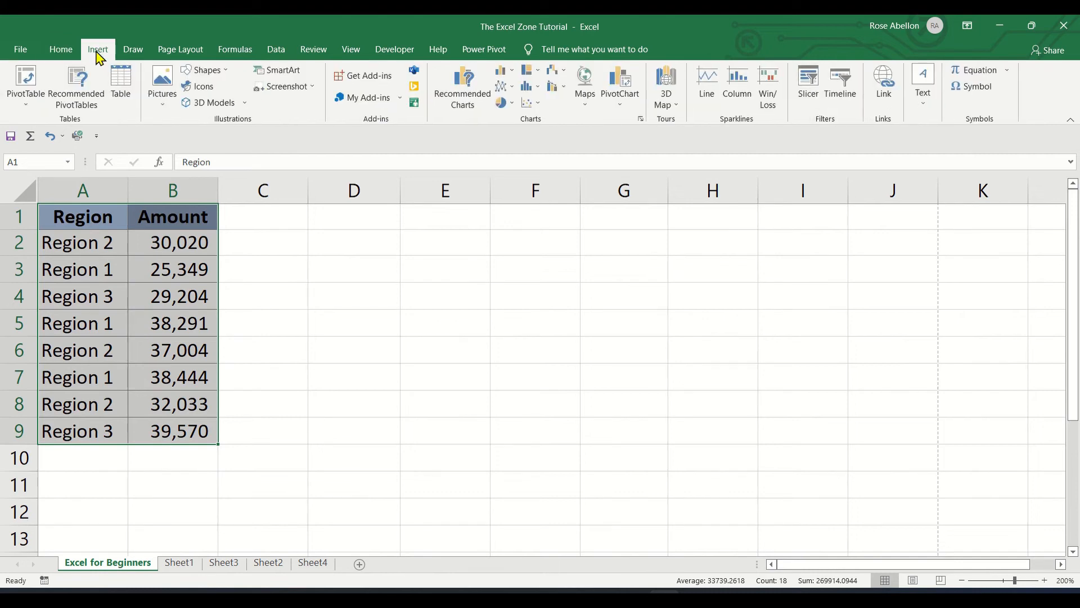
pyautogui.click(120, 94)
pyautogui.press('Return')
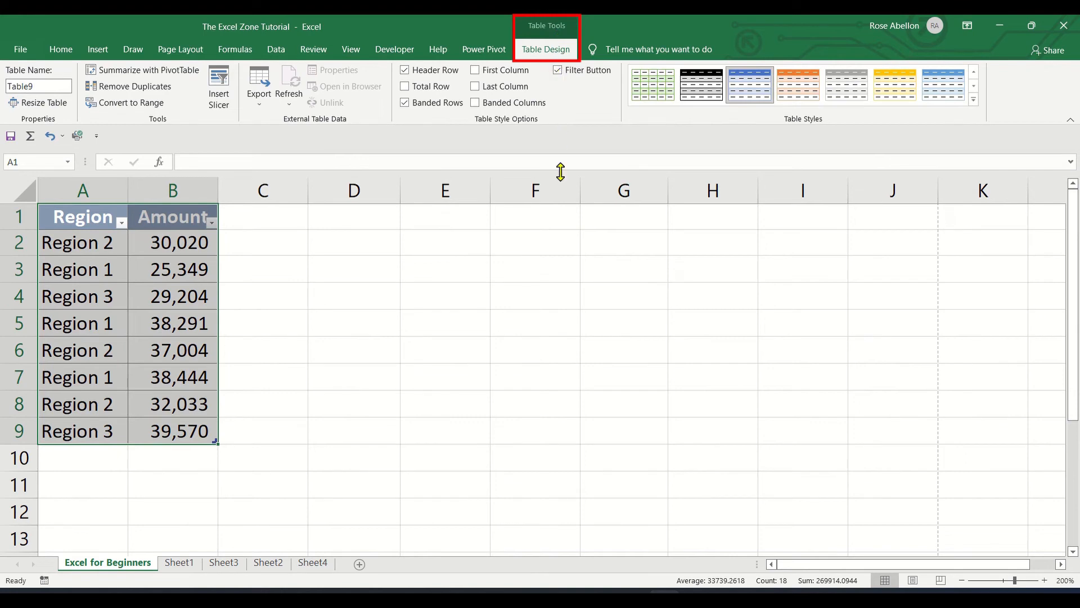
# Step: Review the Tool Tabs list in the Customize Ribbon options, and close the options without changing any tab
pyautogui.click(360, 300)
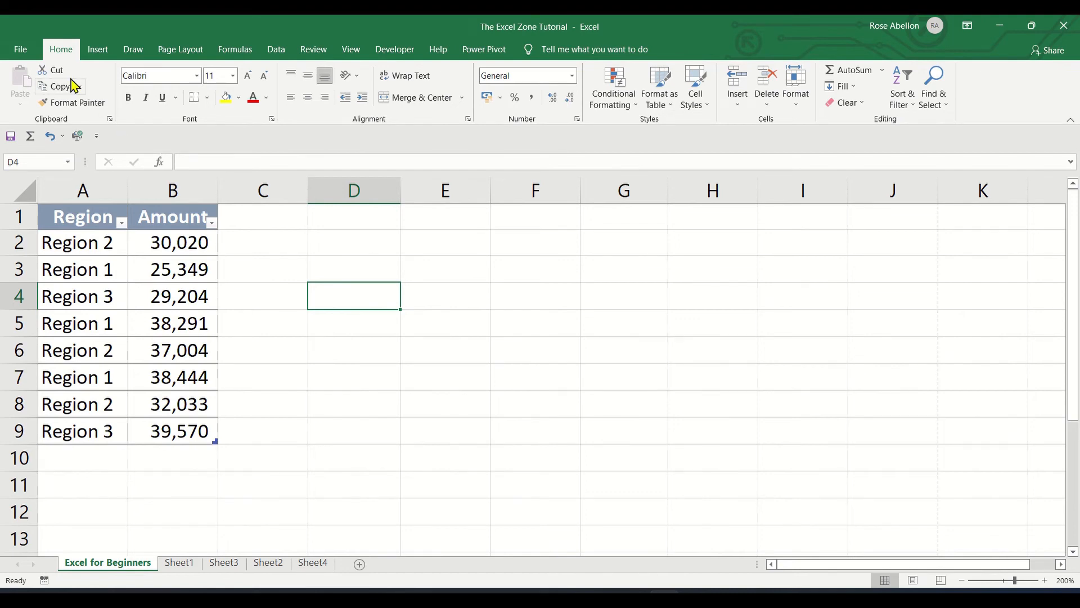
pyautogui.click(22, 50)
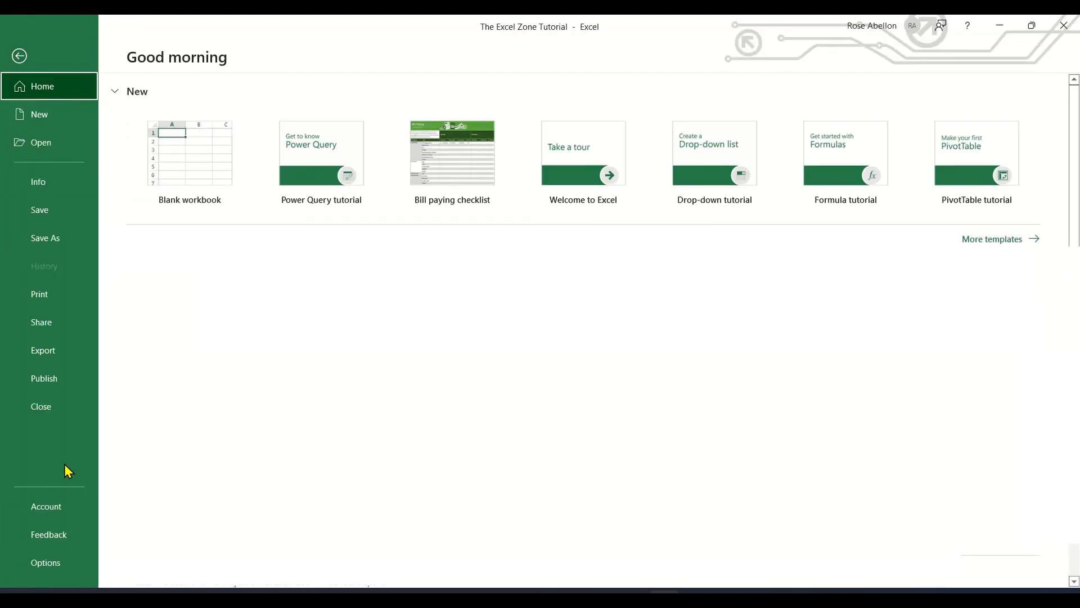
pyautogui.press('Escape')
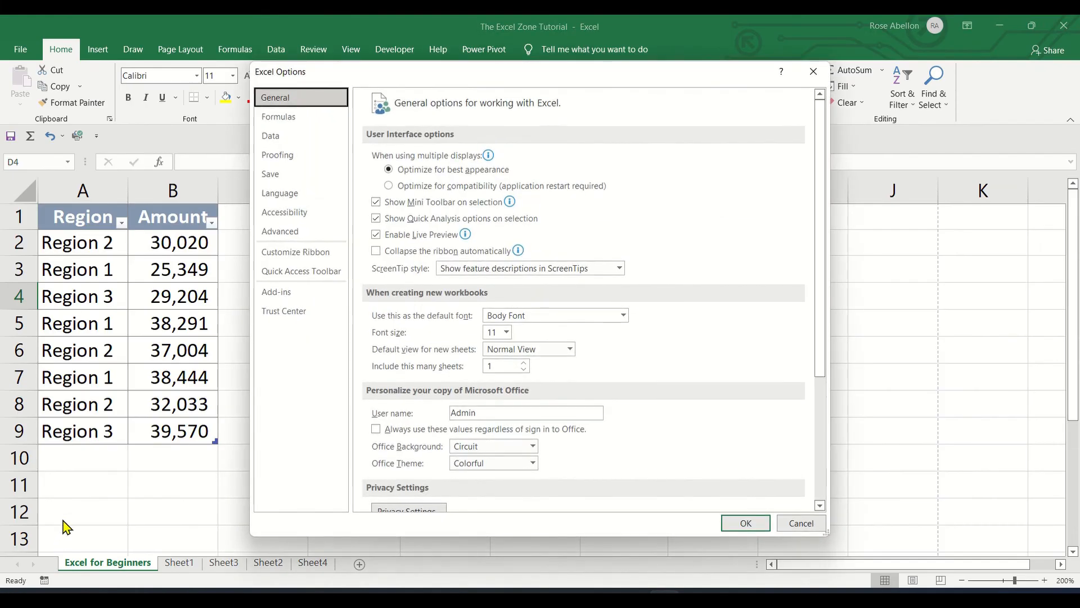
pyautogui.click(314, 253)
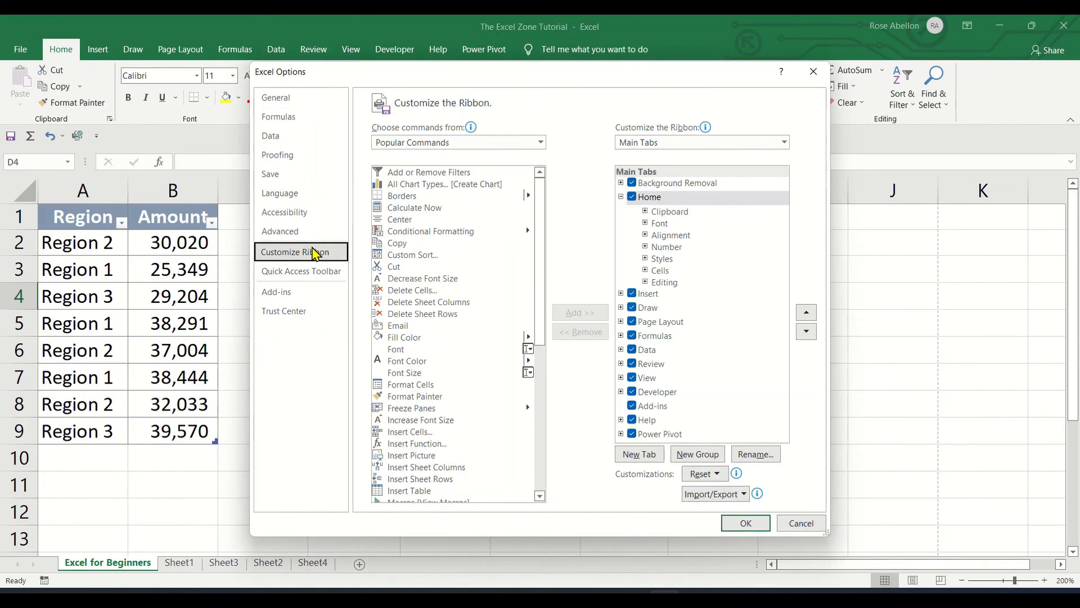
pyautogui.click(670, 144)
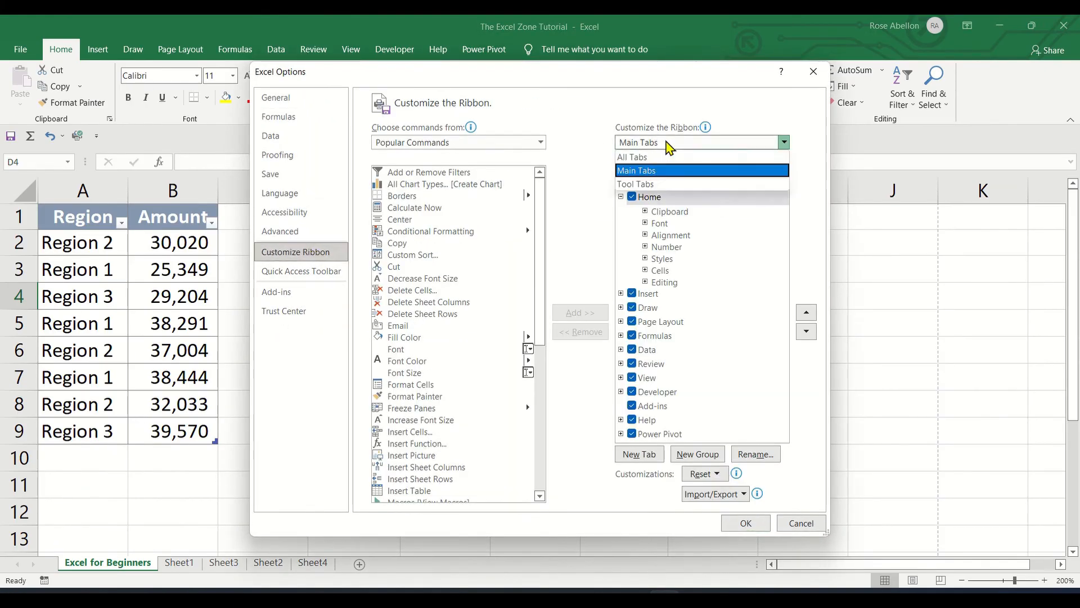
pyautogui.click(671, 185)
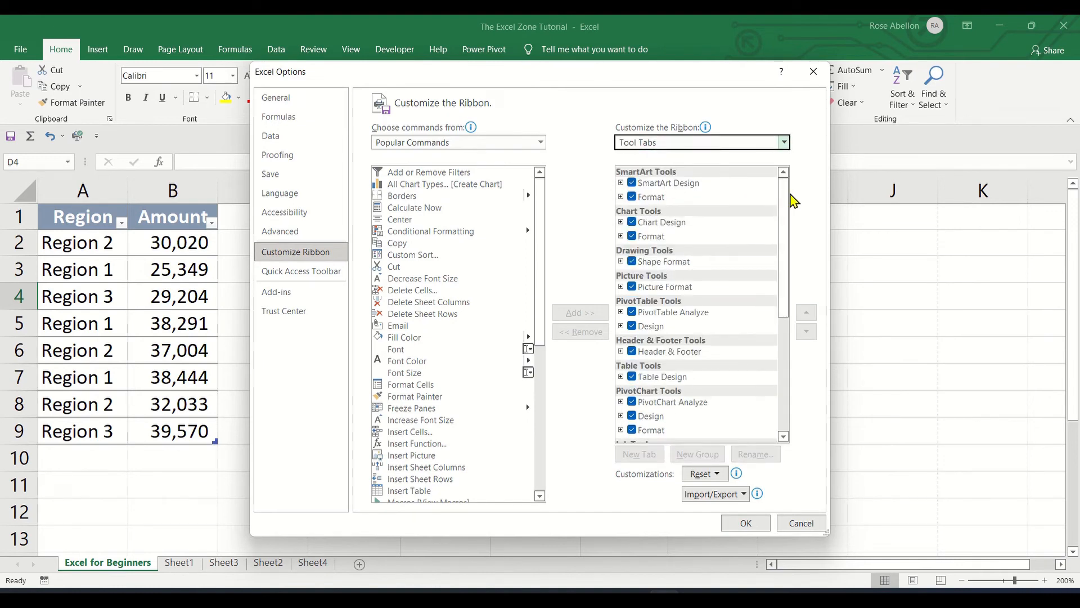
pyautogui.moveTo(786, 199)
pyautogui.mouseDown()
pyautogui.moveTo(787, 235)
pyautogui.moveTo(785, 210)
pyautogui.mouseUp()
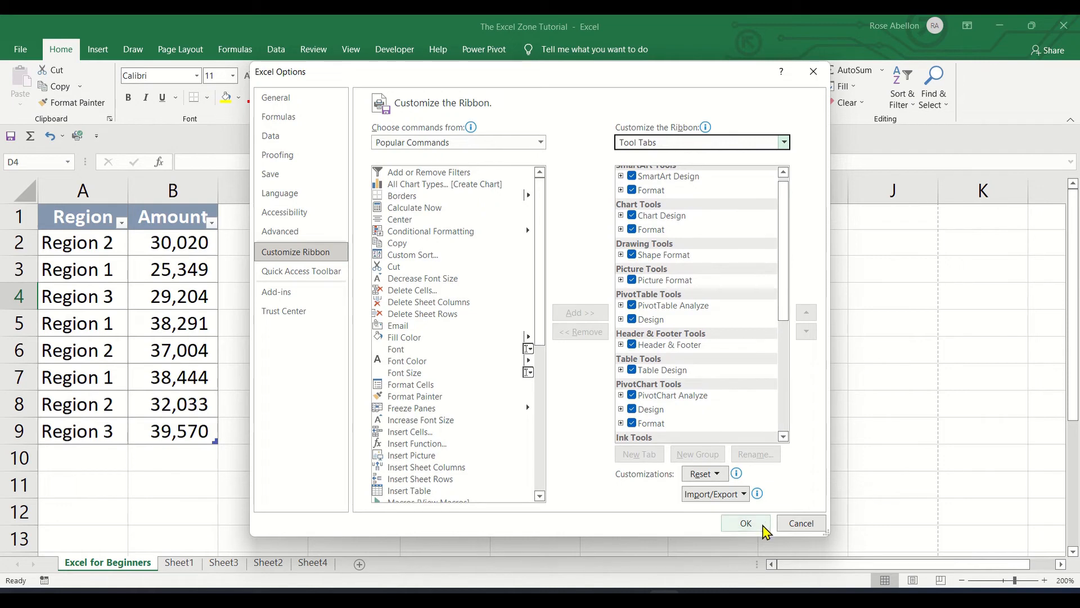
pyautogui.click(746, 523)
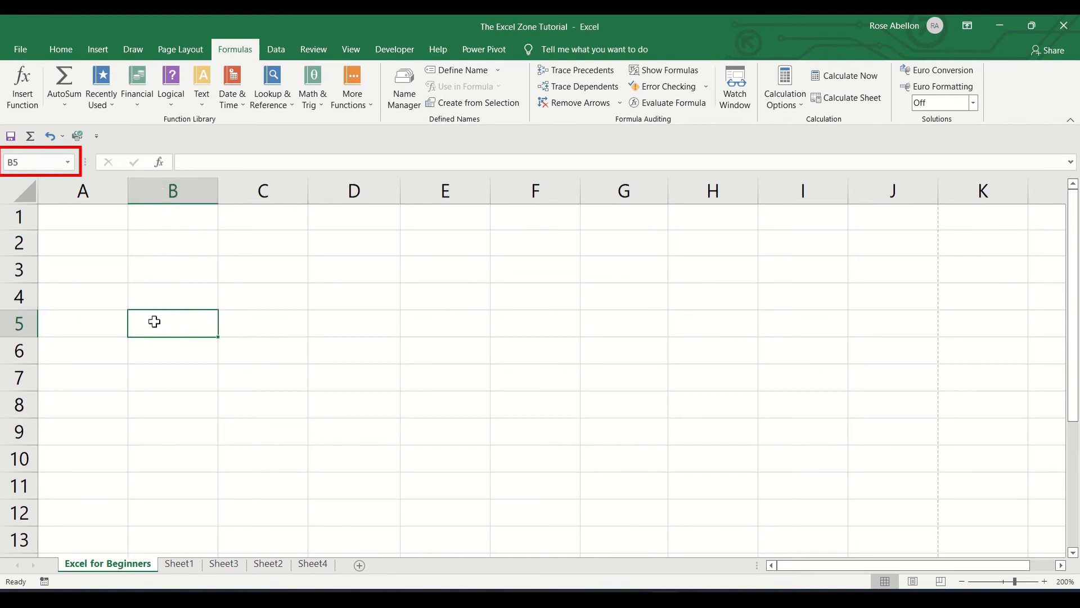
# Step: Enter the values 25000, 26500 and 28000 in cells C1 to C3
pyautogui.press('Right')
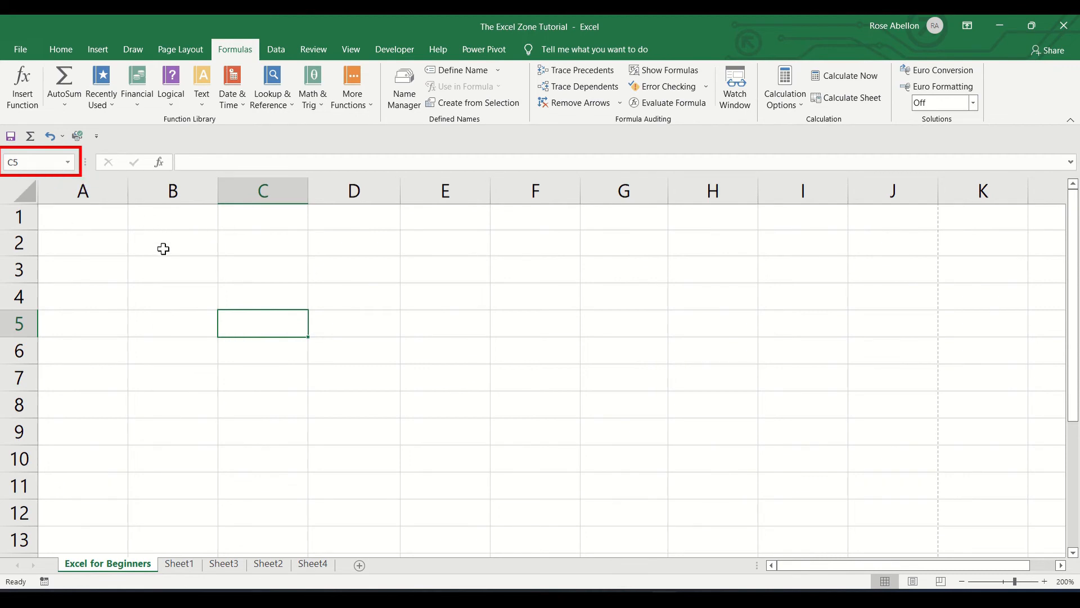
pyautogui.hotkey('ctrl', 'Up')
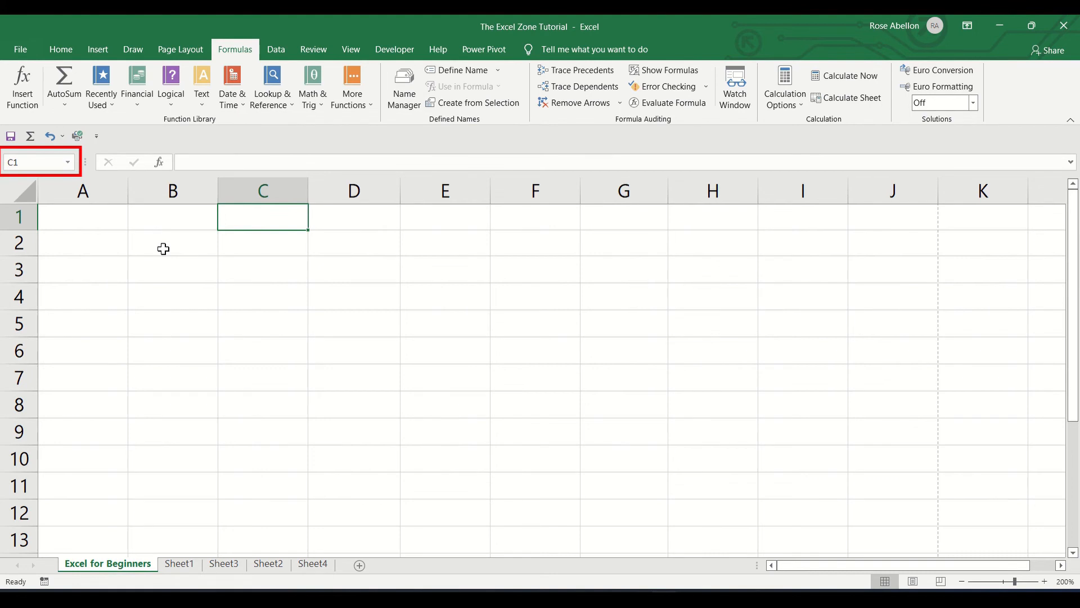
pyautogui.write('25000')
pyautogui.press('Return')
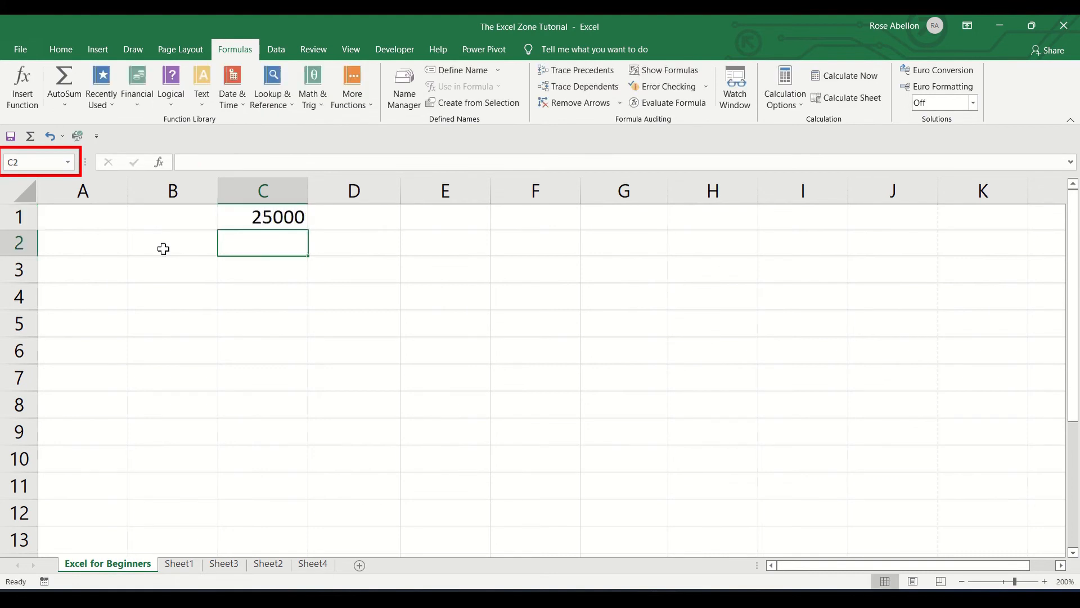
pyautogui.write('26500')
pyautogui.press('Return')
pyautogui.write('28000')
pyautogui.press('Return')
# Step: Define the workbook-level name Salary for the range C1:C3
pyautogui.press('Up')
pyautogui.hotkey('shift', 'Up')
pyautogui.hotkey('shift', 'Up')
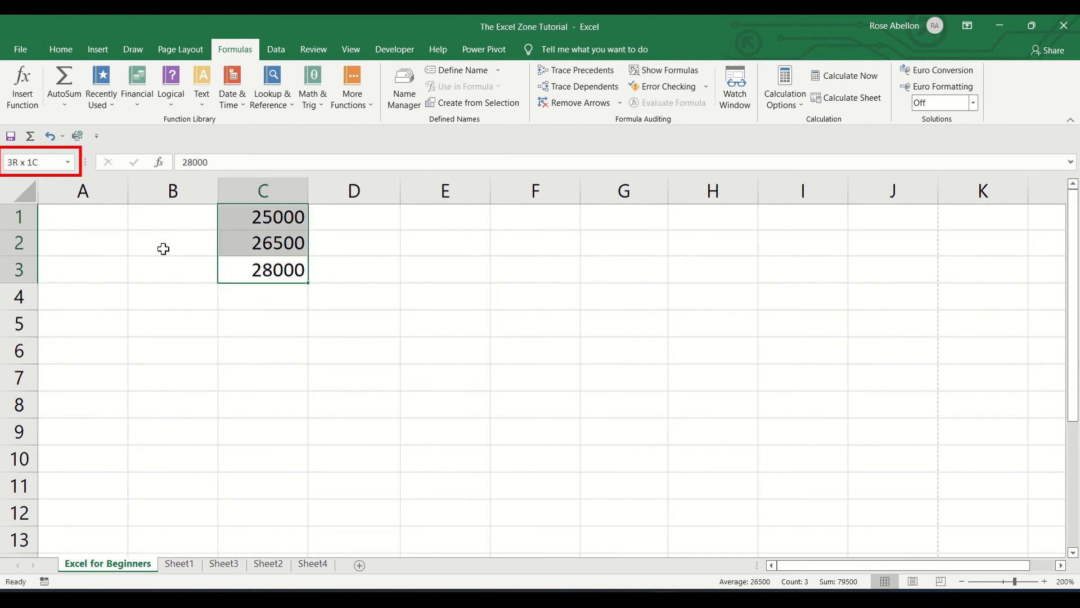
pyautogui.click(468, 69)
pyautogui.write('Salary')
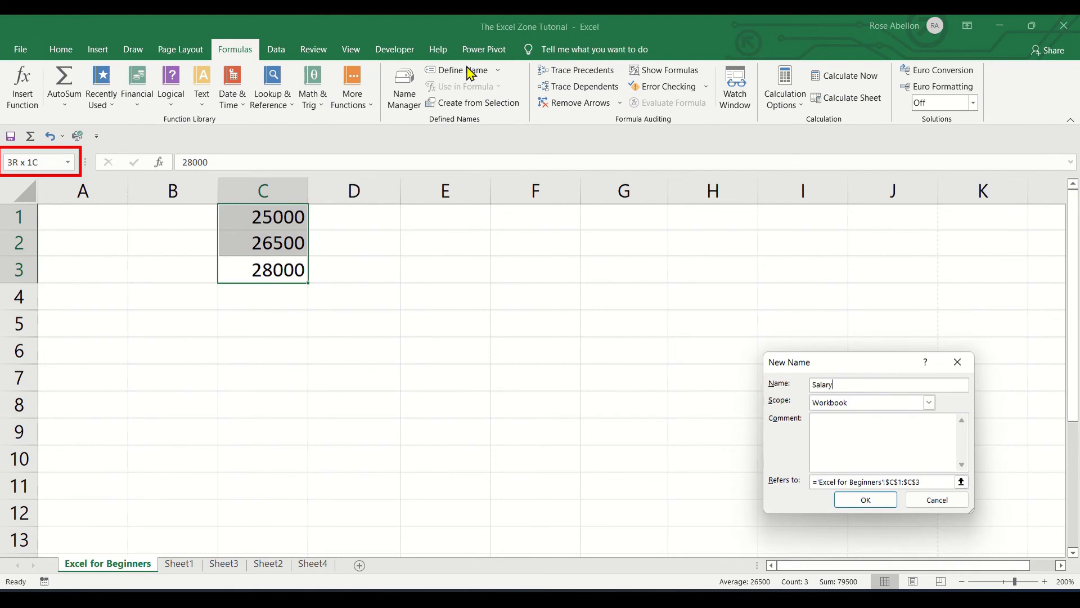
pyautogui.press('Return')
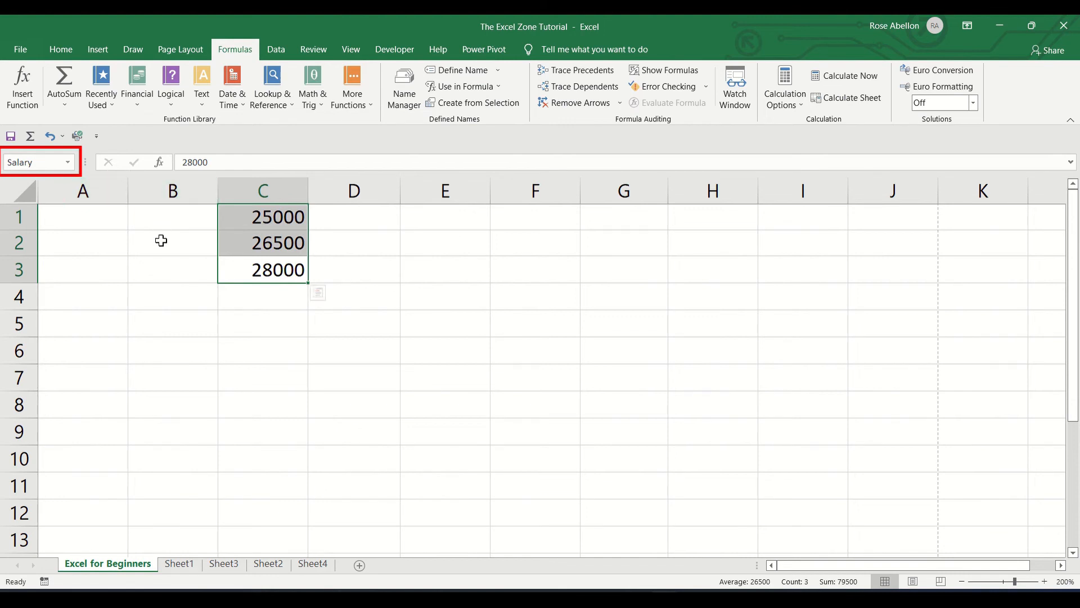
# Step: Go to cell Y20 by entering its reference in the Name Box
pyautogui.click(42, 162)
pyautogui.write('Y20')
pyautogui.press('Return')
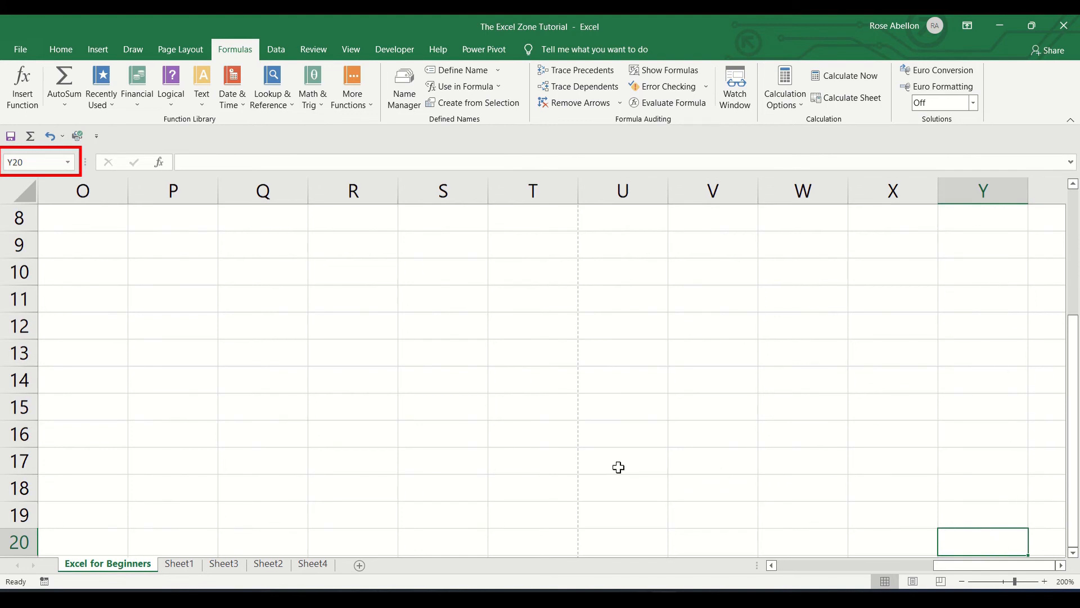
# Step: Go to the named range Salary through the Name Box, and widen the Name Box
pyautogui.click(52, 158)
pyautogui.write('Salary')
pyautogui.press('Return')
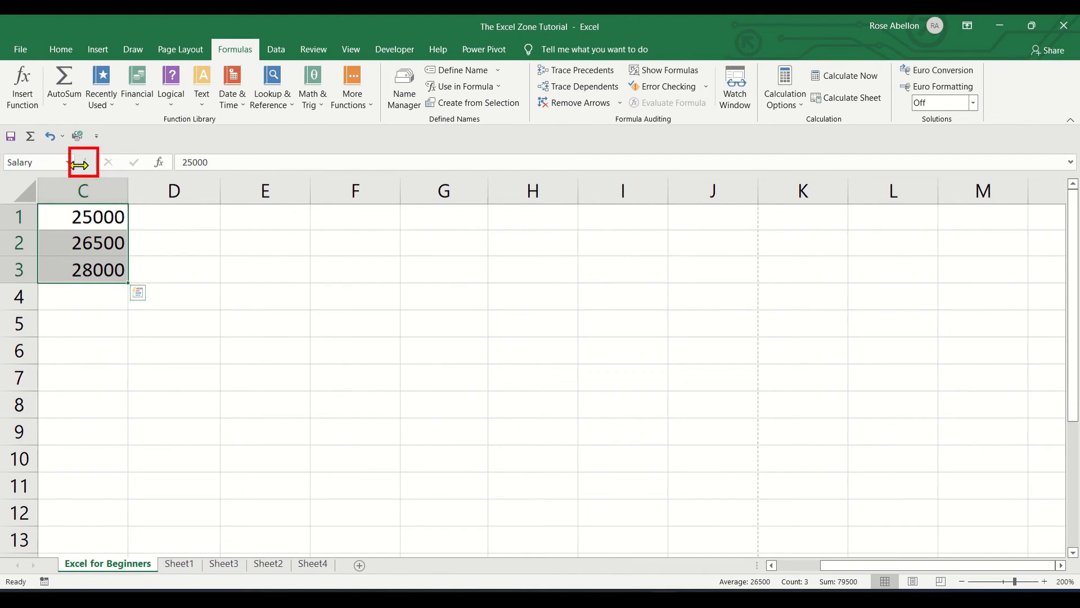
pyautogui.moveTo(83, 162); pyautogui.dragTo(133, 168)
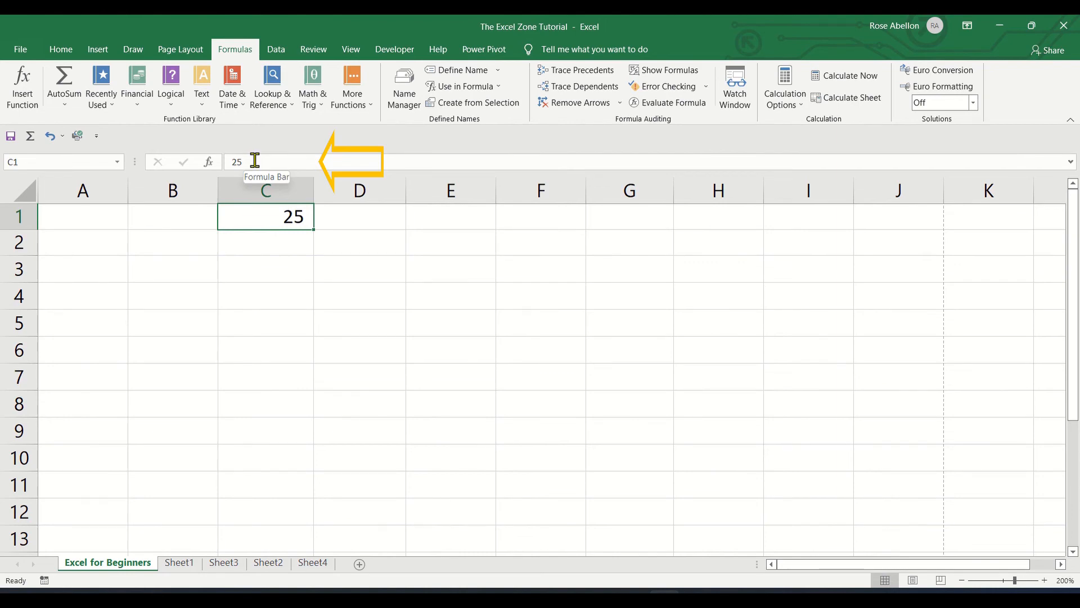
# Step: Replace the content of cell C1 with the formula =56+25 in the formula bar, and reselect the cell
pyautogui.click(255, 161)
pyautogui.press('BackSpace')
pyautogui.press('BackSpace')
pyautogui.write('=')
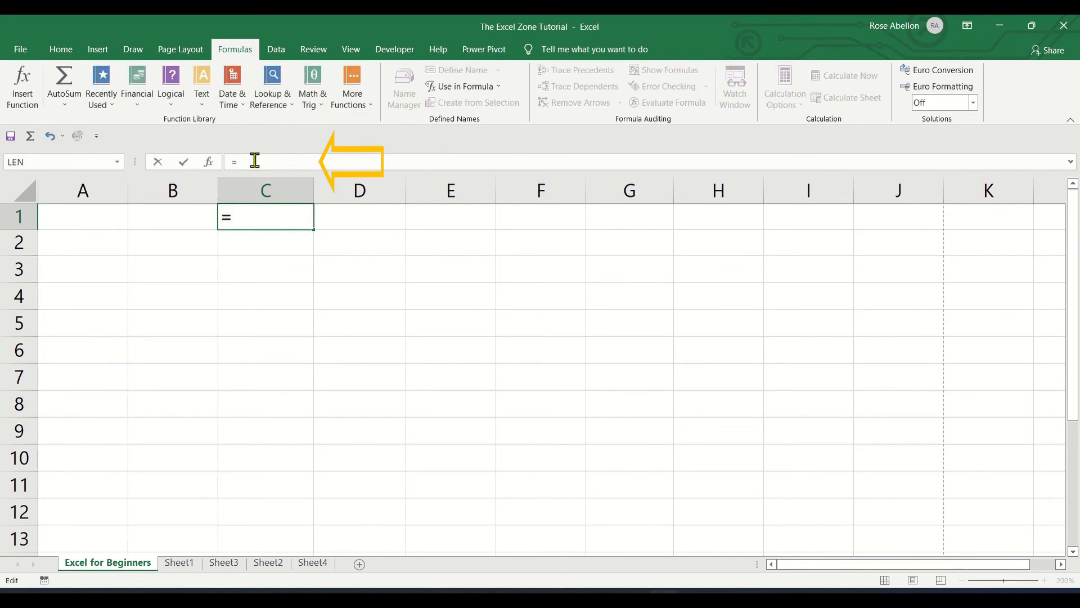
pyautogui.write('56+25')
pyautogui.press('Return')
pyautogui.press('Up')
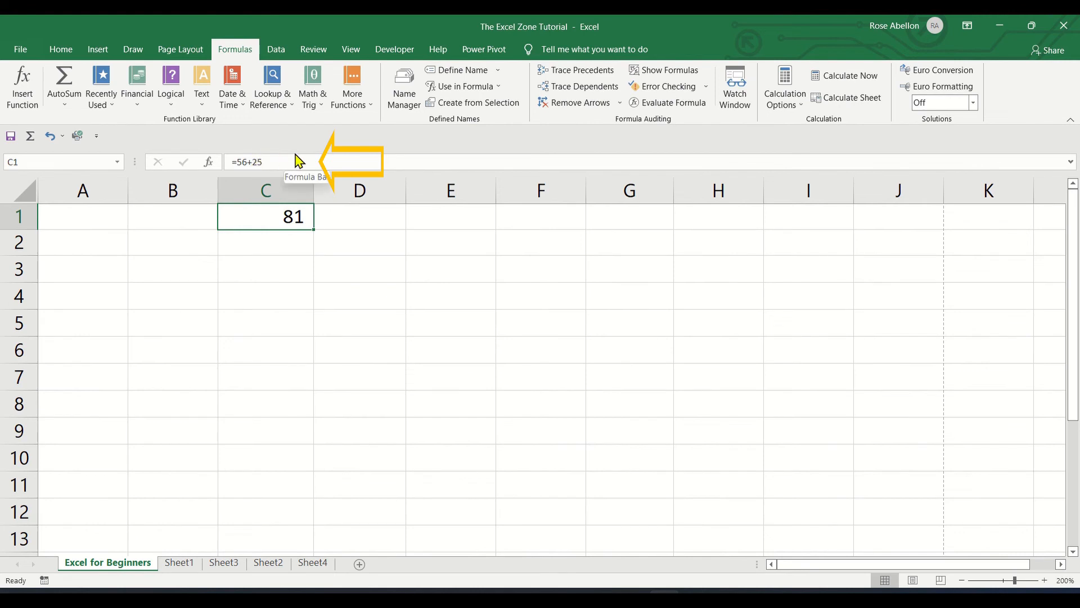
# Step: Hide the formula bar and show it again
pyautogui.click(353, 52)
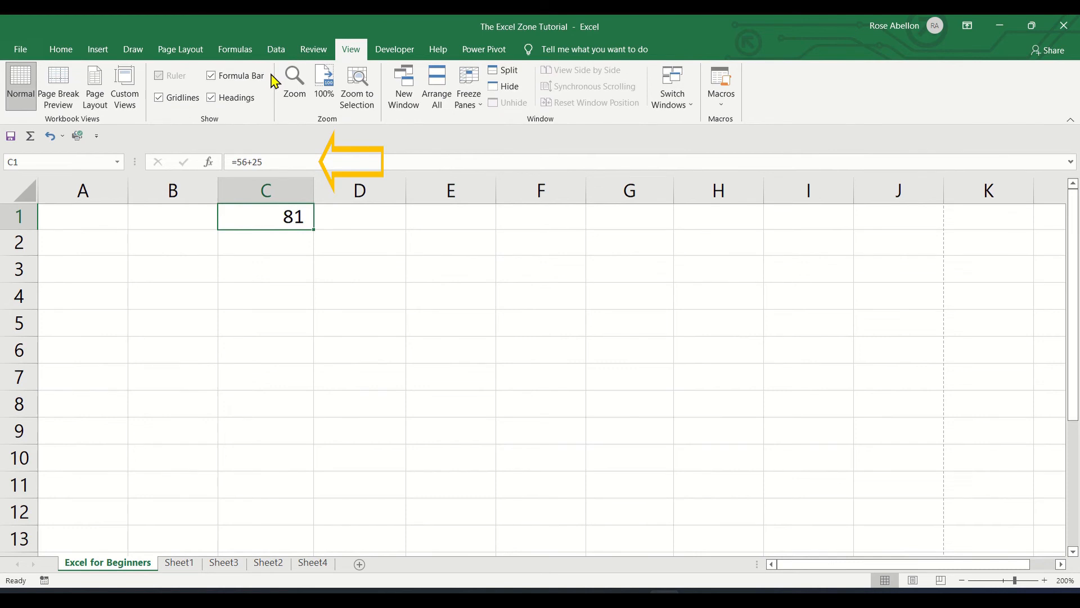
pyautogui.click(211, 77)
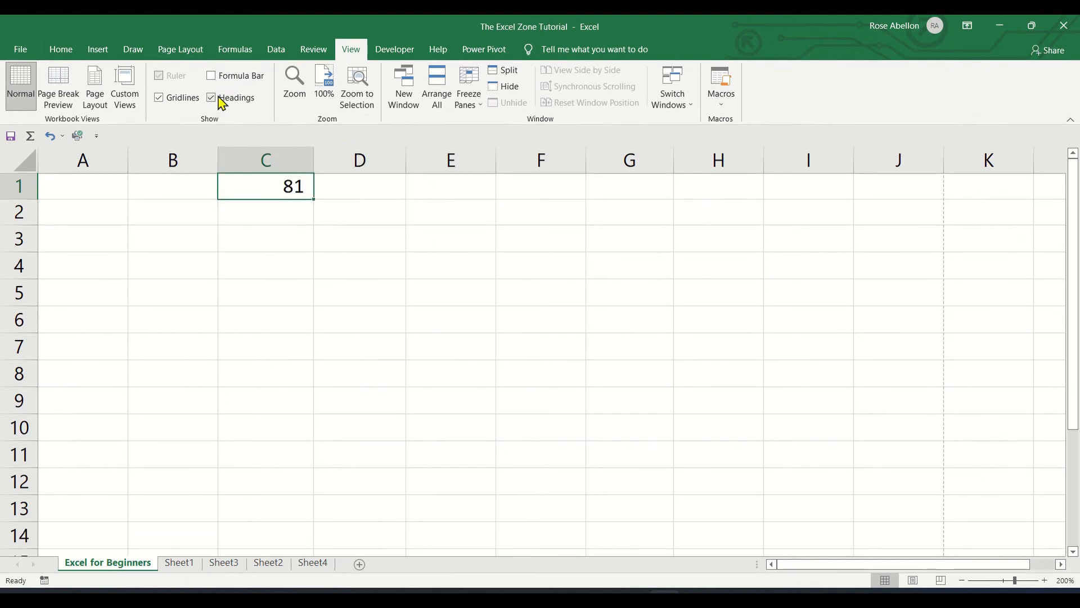
pyautogui.click(212, 75)
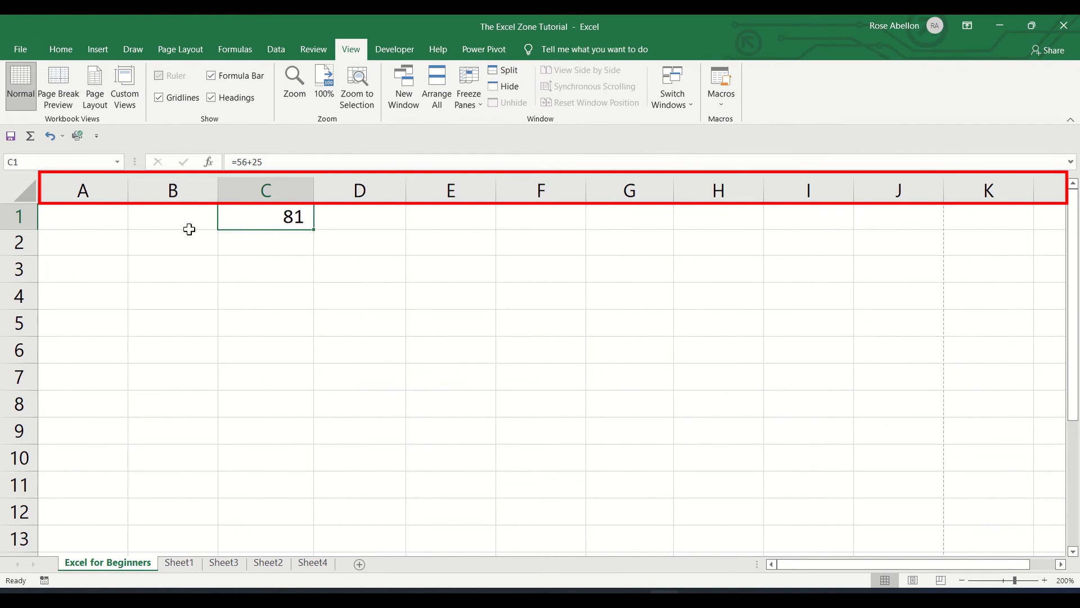
# Step: Select columns A and B one after the other, rows 1 and 2 likewise, and finally the whole worksheet
pyautogui.click(104, 185)
pyautogui.click(161, 186)
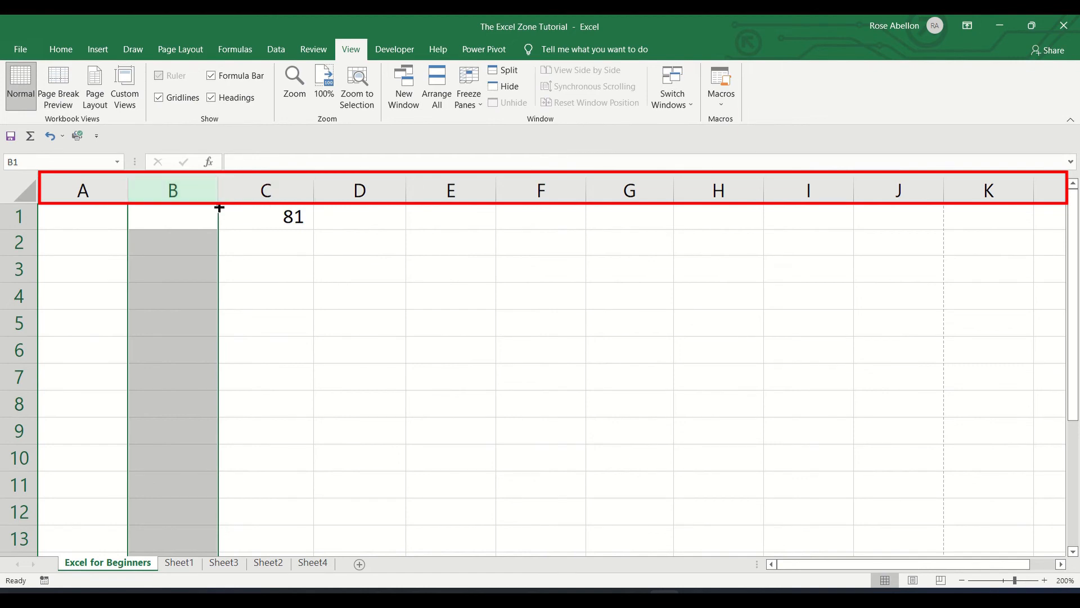
pyautogui.click(111, 219)
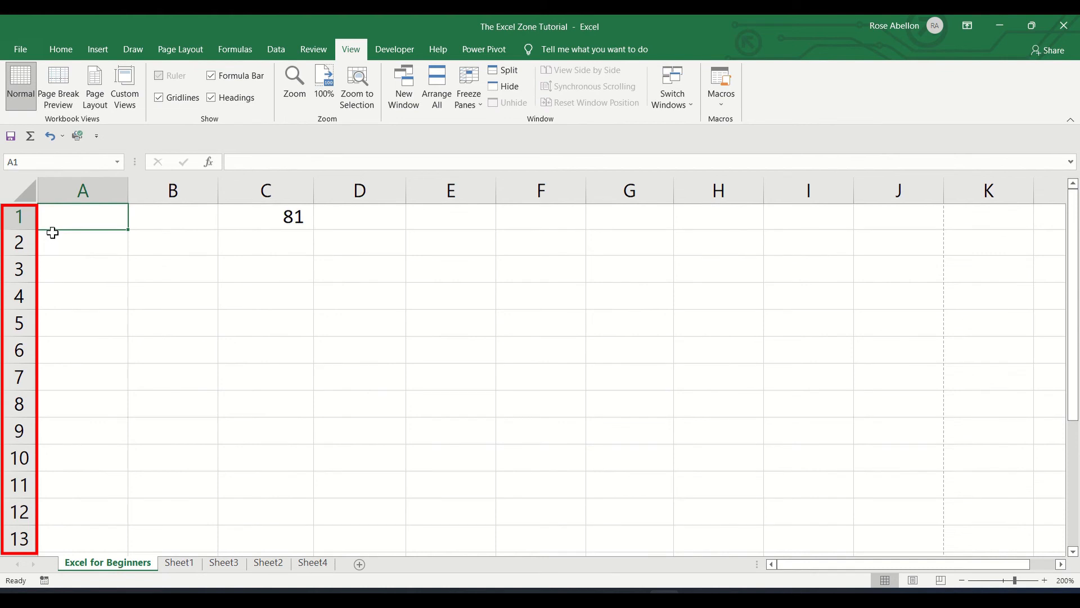
pyautogui.click(18, 218)
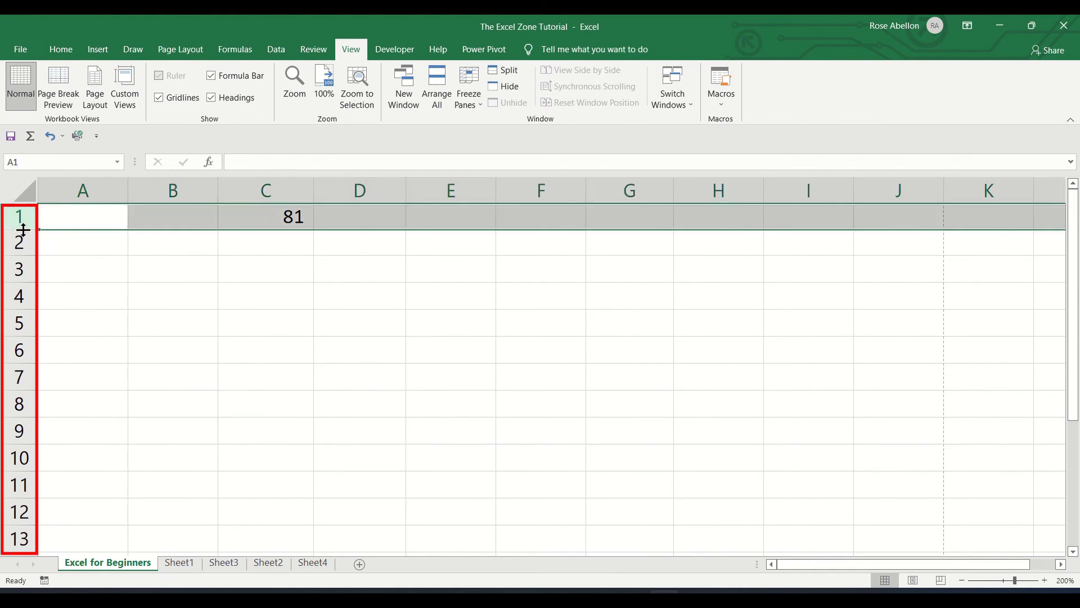
pyautogui.click(19, 242)
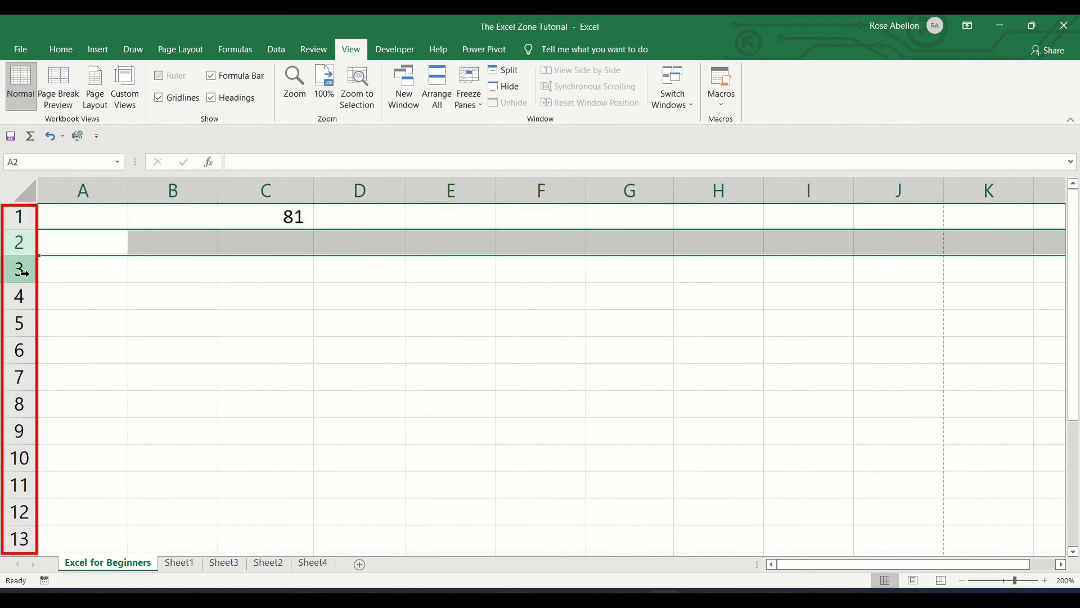
pyautogui.click(28, 196)
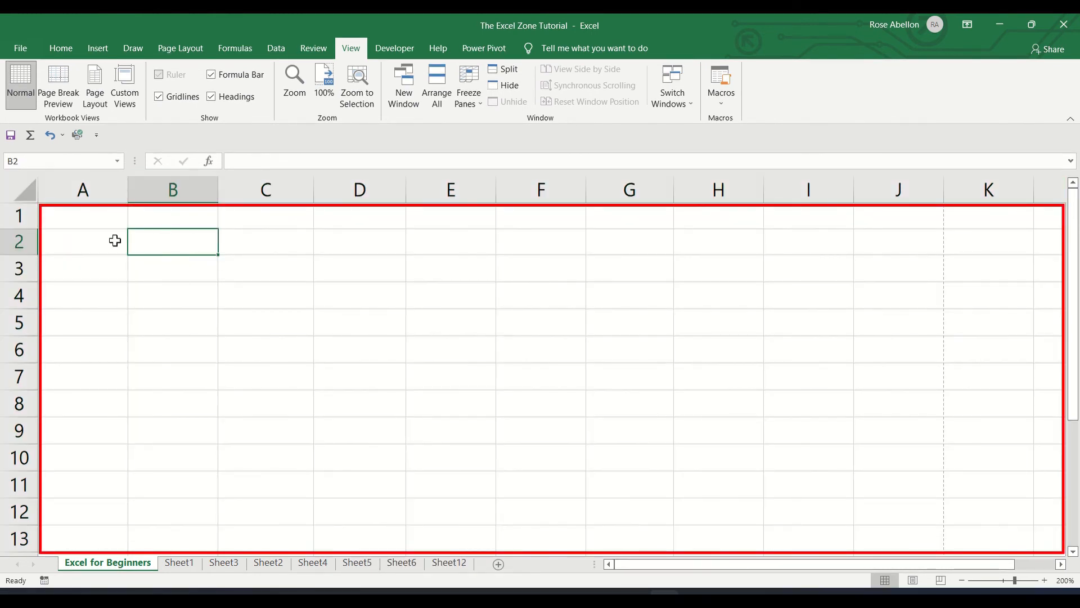
# Step: Enter "excel" in cell C2 and copy it into cell D2
pyautogui.click(113, 239)
pyautogui.click(171, 244)
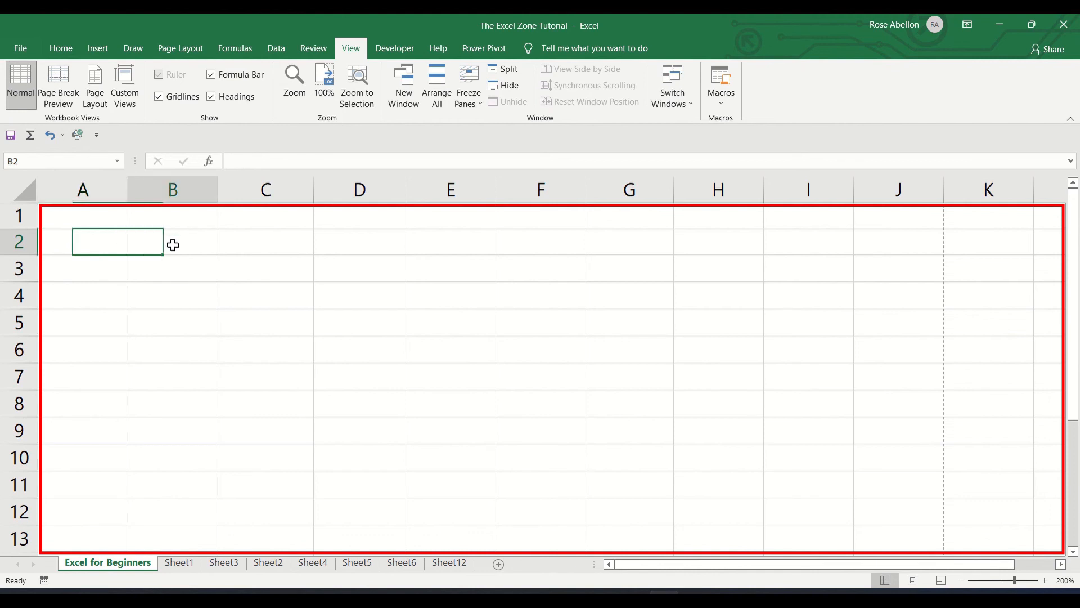
pyautogui.click(235, 245)
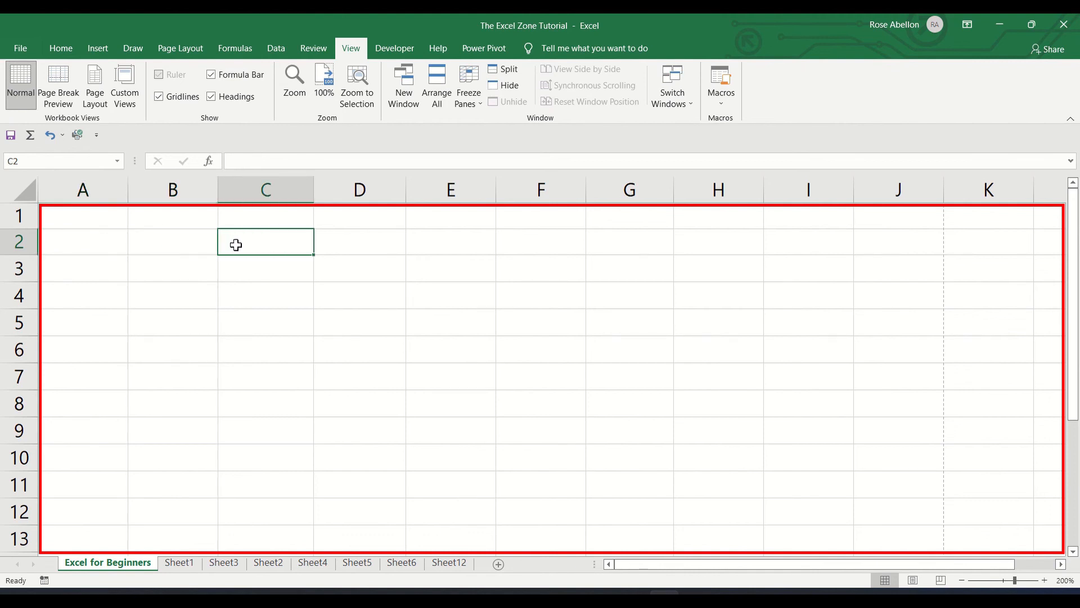
pyautogui.write('excel')
pyautogui.press('Return')
pyautogui.click(235, 245)
pyautogui.hotkey('ctrl', 'c')
pyautogui.press('Right')
pyautogui.press('Return')
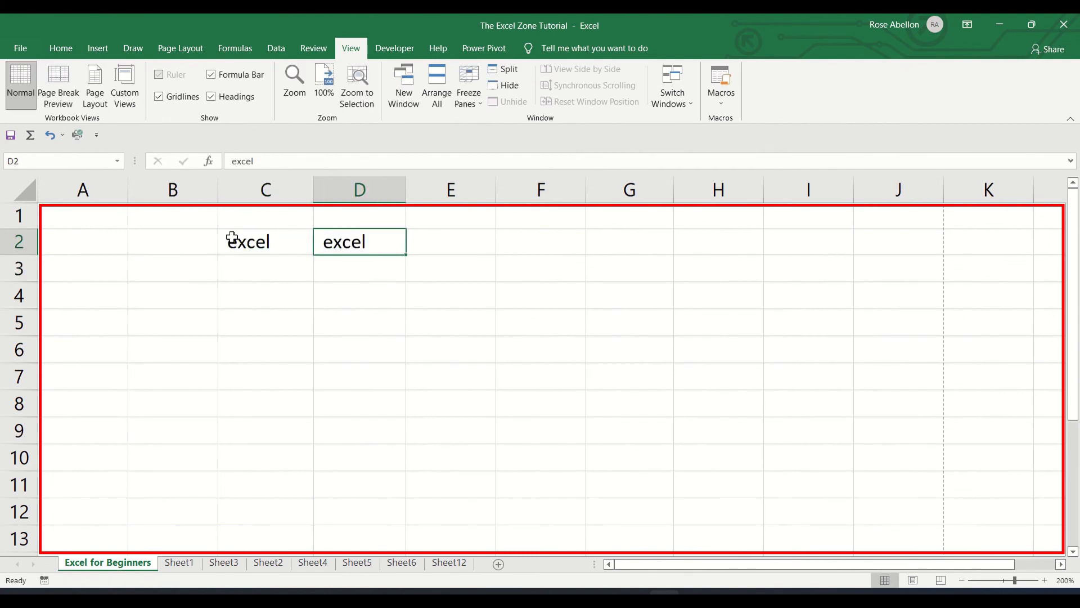
# Step: Enter the formula =85*25 in cell E2 and reselect the cell
pyautogui.press('Right')
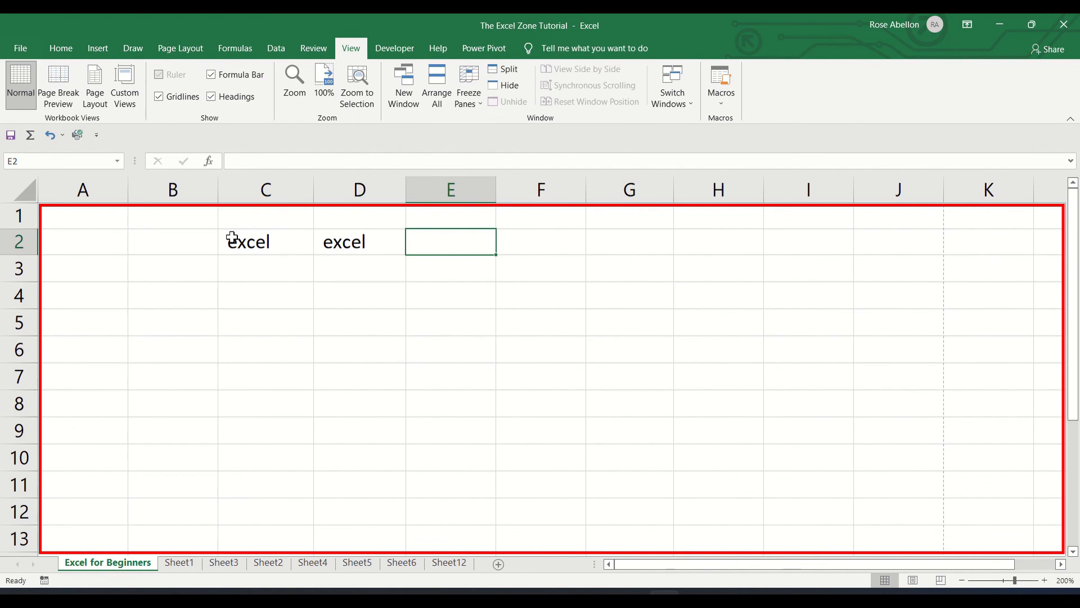
pyautogui.write('=85*25')
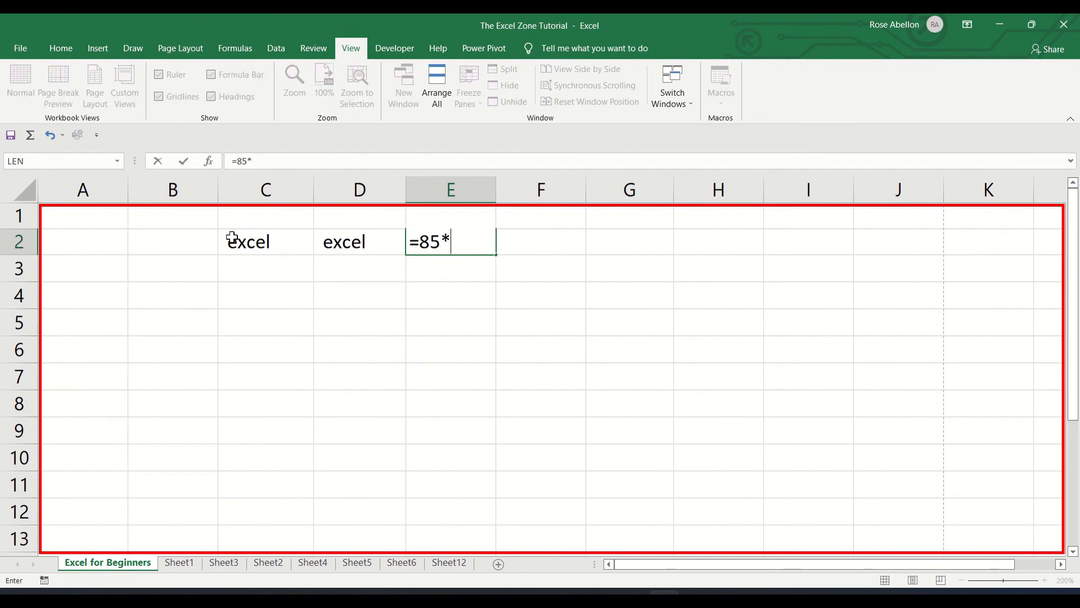
pyautogui.press('Return')
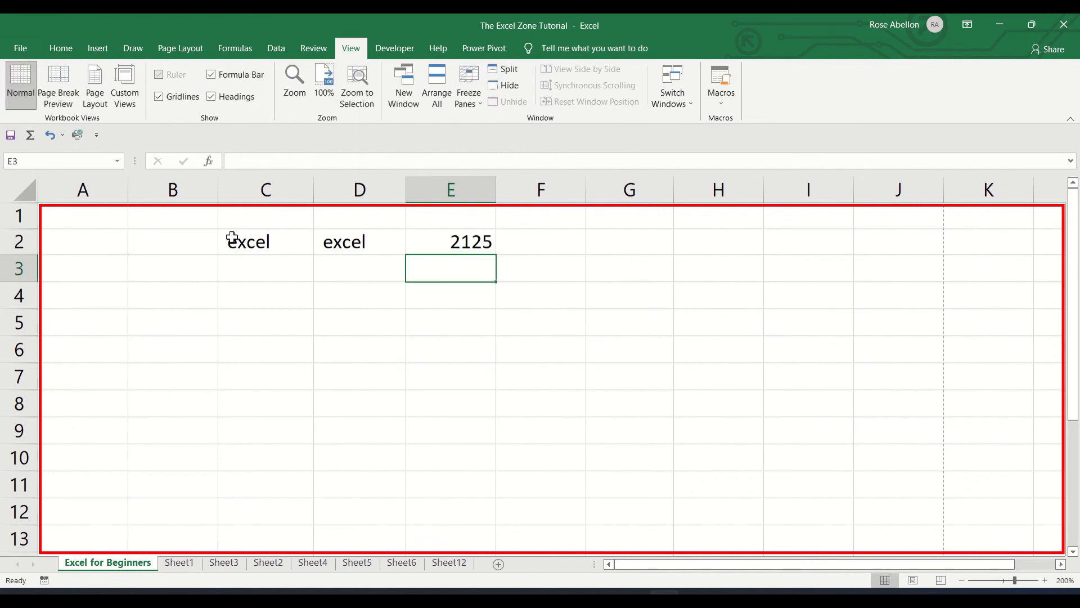
pyautogui.press('Up')
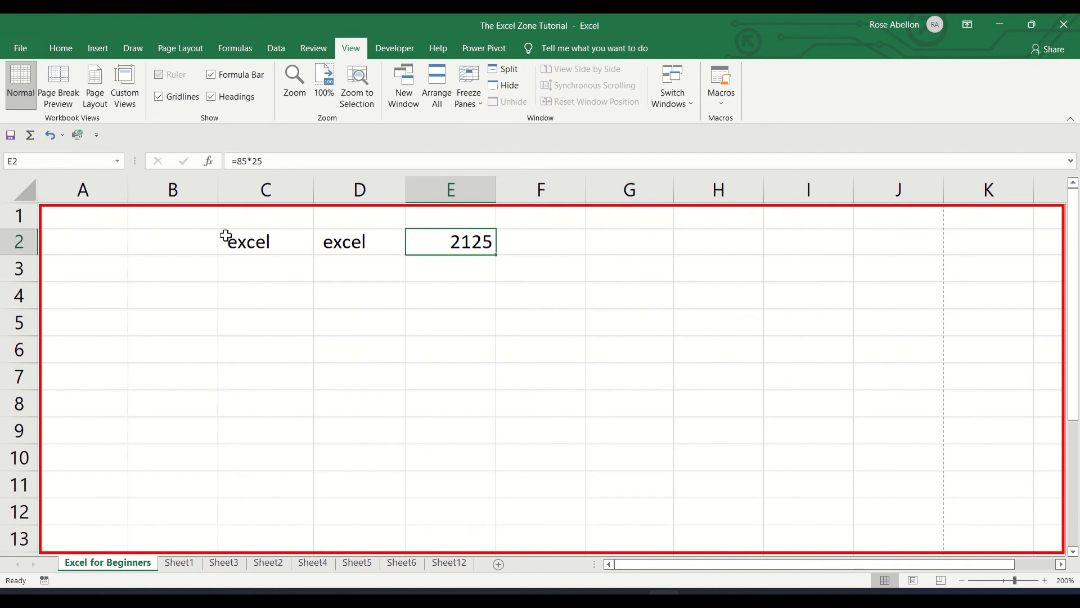
# Step: Fill cells C2 through E2 with yellow and set their font color to red
pyautogui.keyDown('shift'); pyautogui.click(226, 235); pyautogui.keyUp('shift')
pyautogui.rightClick(226, 235)
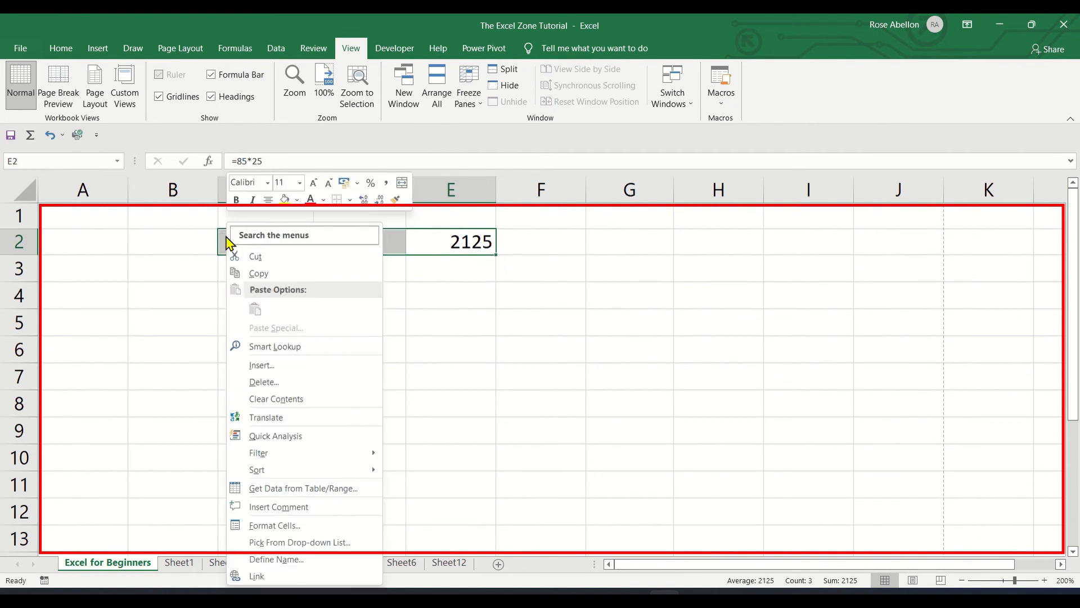
pyautogui.click(284, 201)
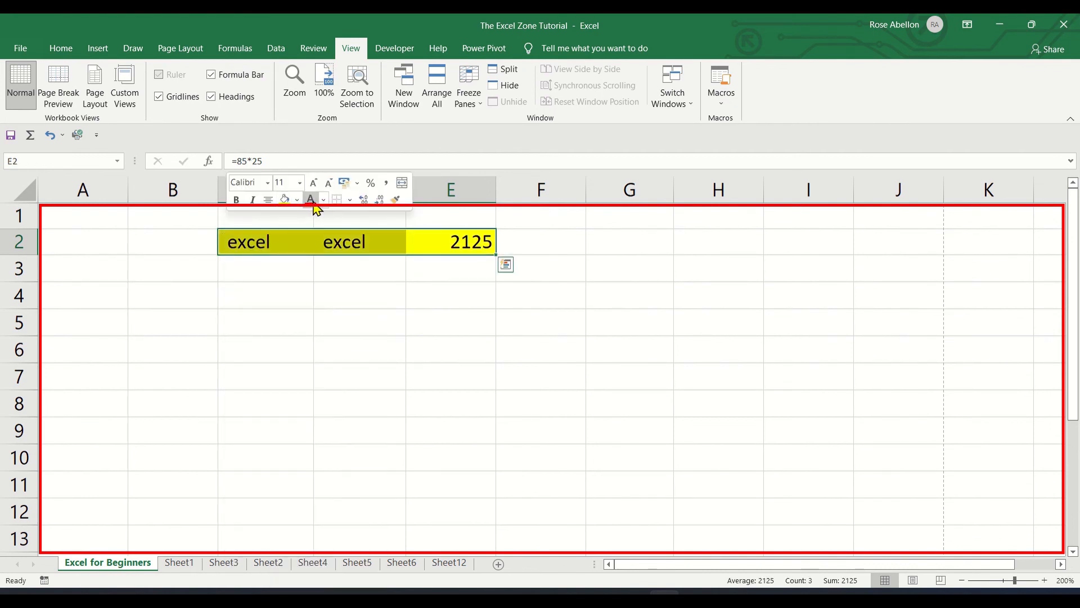
pyautogui.click(310, 199)
pyautogui.click(359, 285)
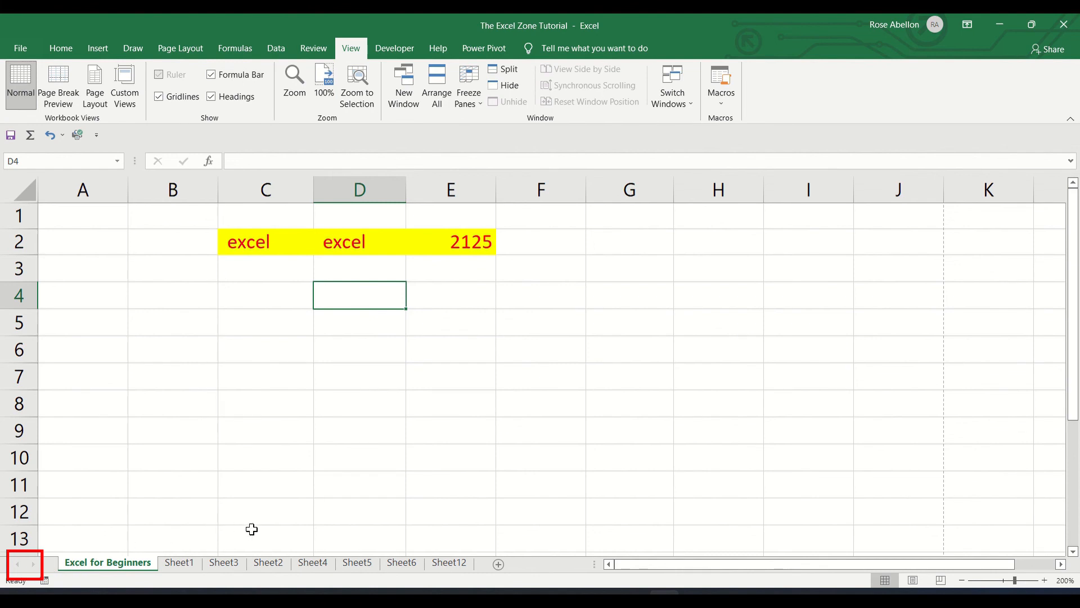
# Step: Add three new blank worksheets in a row directly after the Excel for Beginners sheet
pyautogui.click(498, 564)
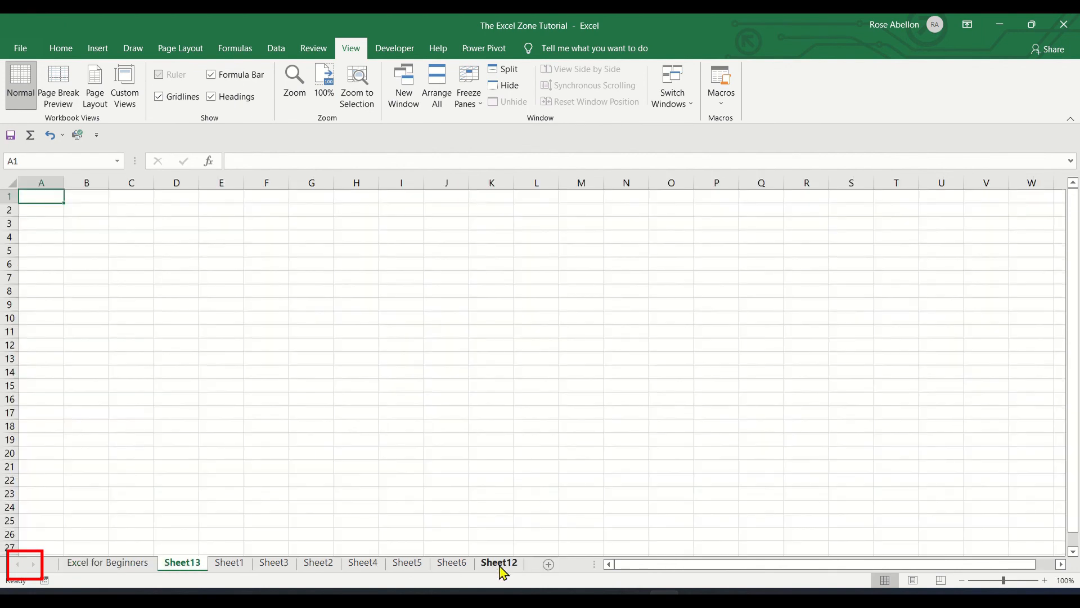
pyautogui.click(550, 565)
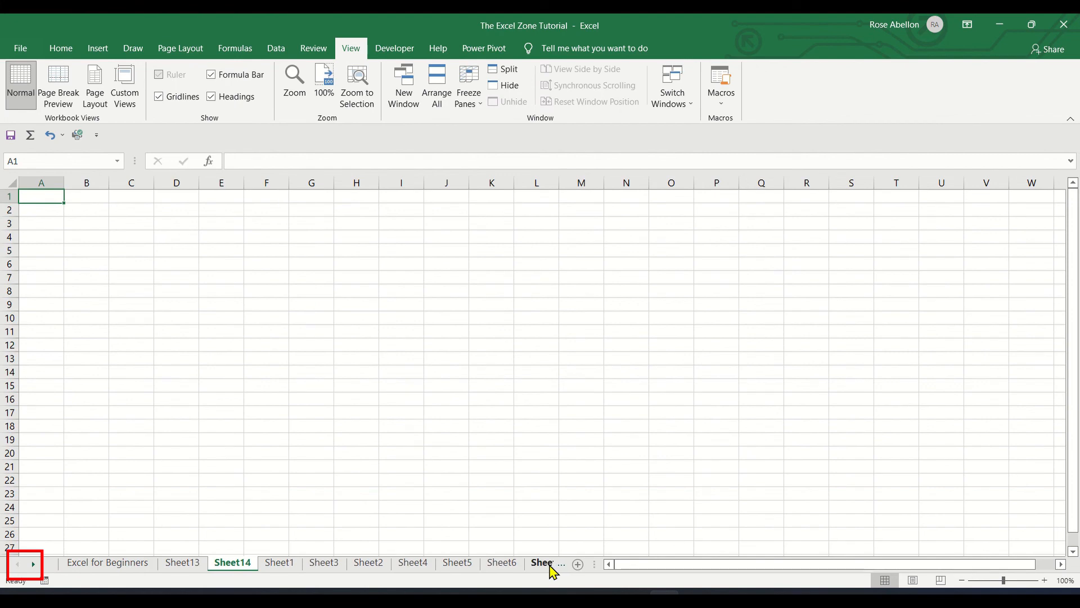
pyautogui.click(578, 568)
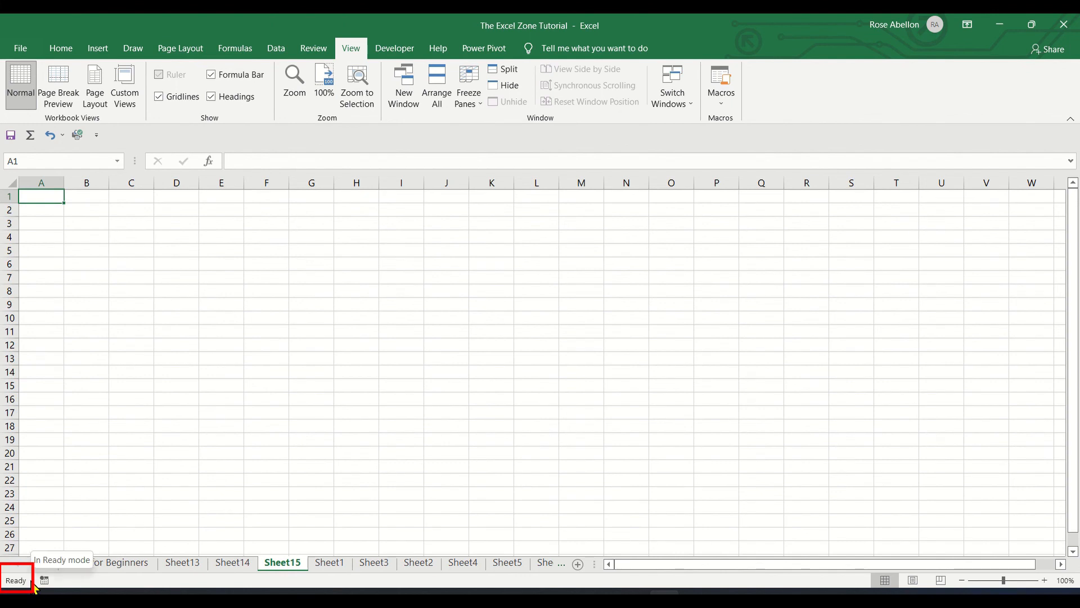
# Step: Enter "excel" in cell B23 of the newest worksheet
pyautogui.click(99, 490)
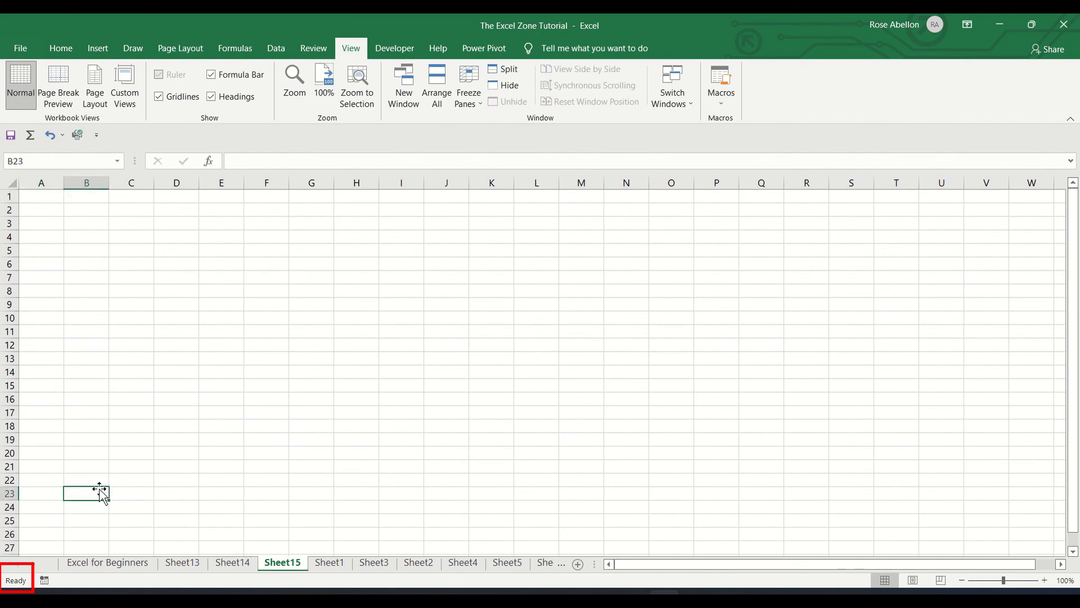
pyautogui.write('excel')
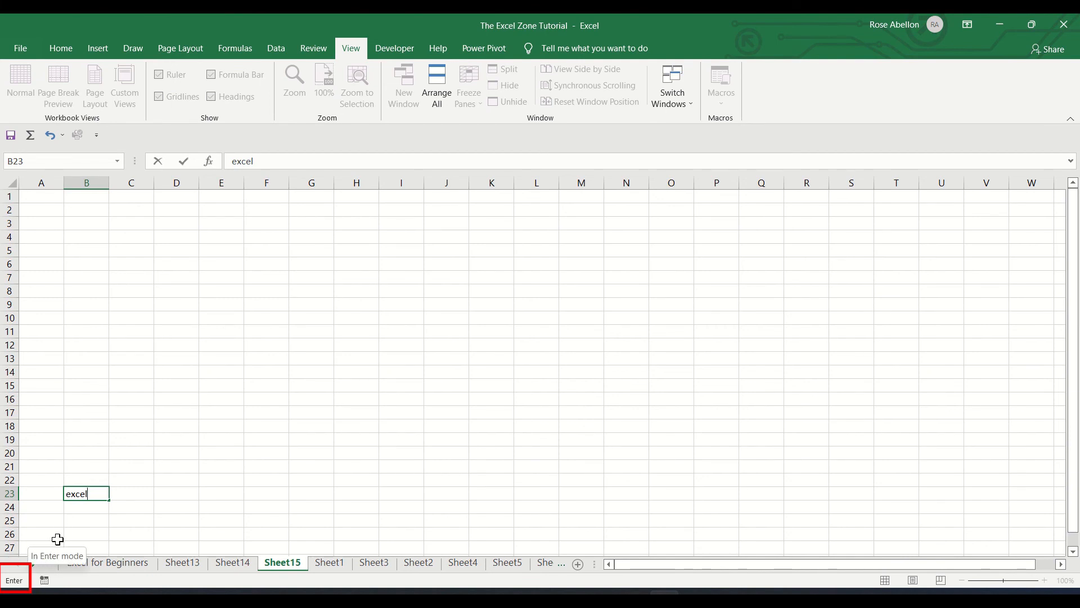
pyautogui.press('Return')
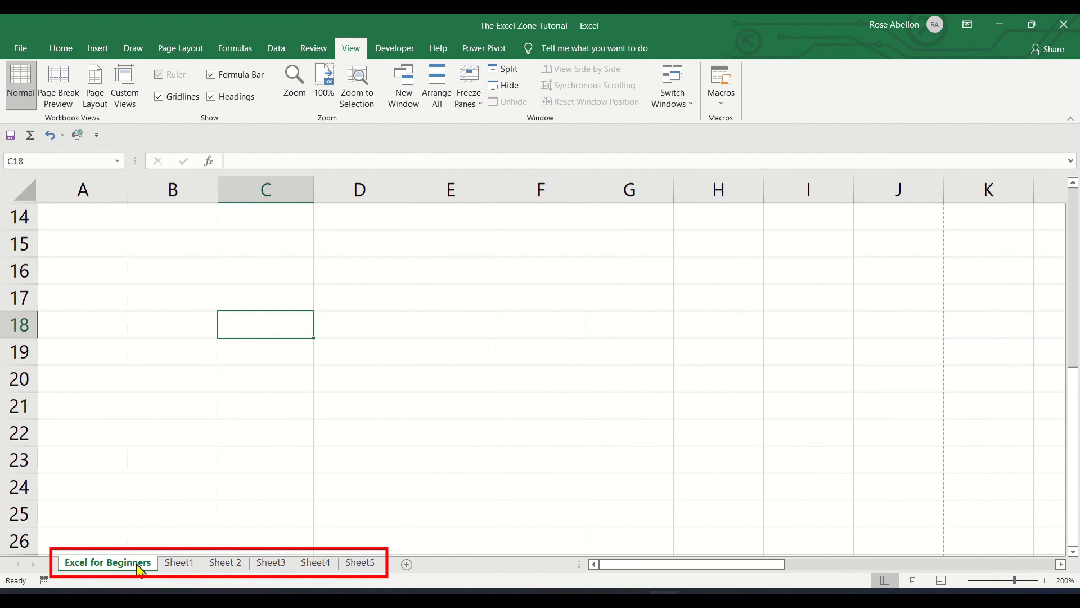
# Step: Delete the worksheet named Sheet 2 from the workbook
pyautogui.click(225, 565)
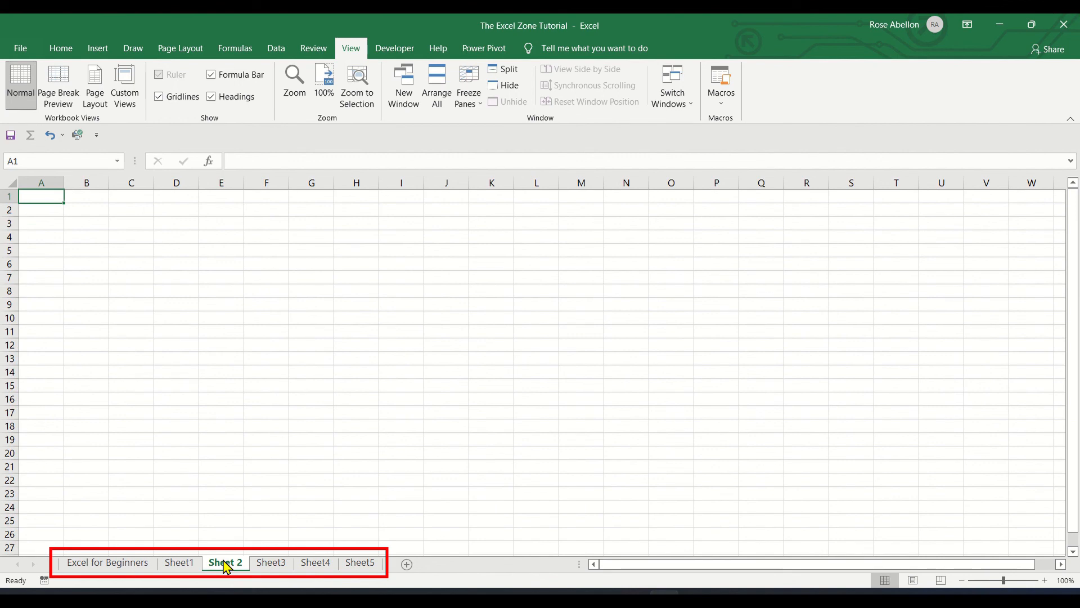
pyautogui.rightClick(226, 564)
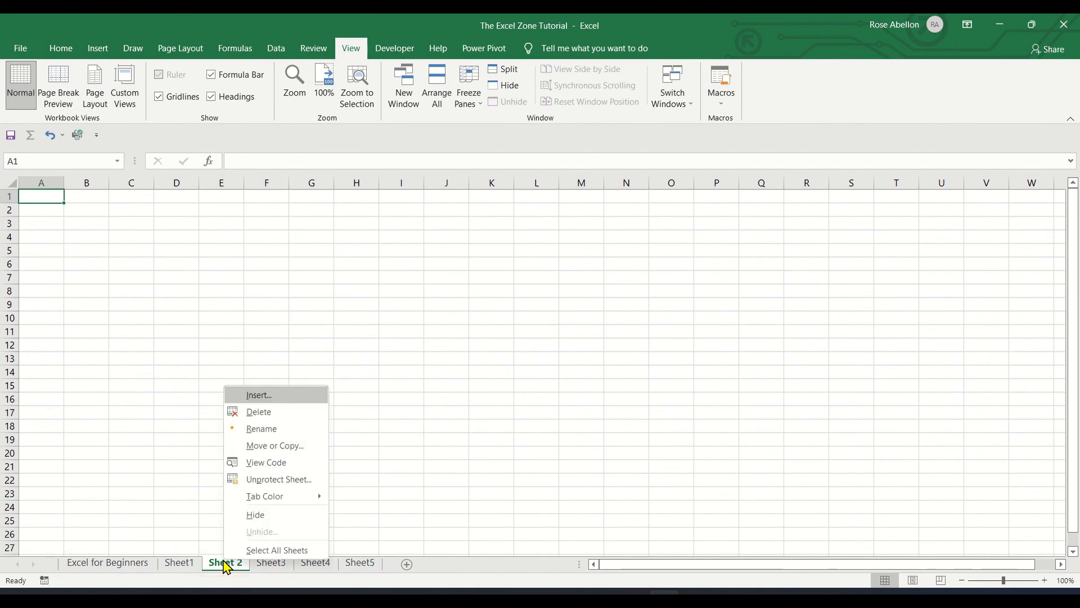
pyautogui.click(259, 416)
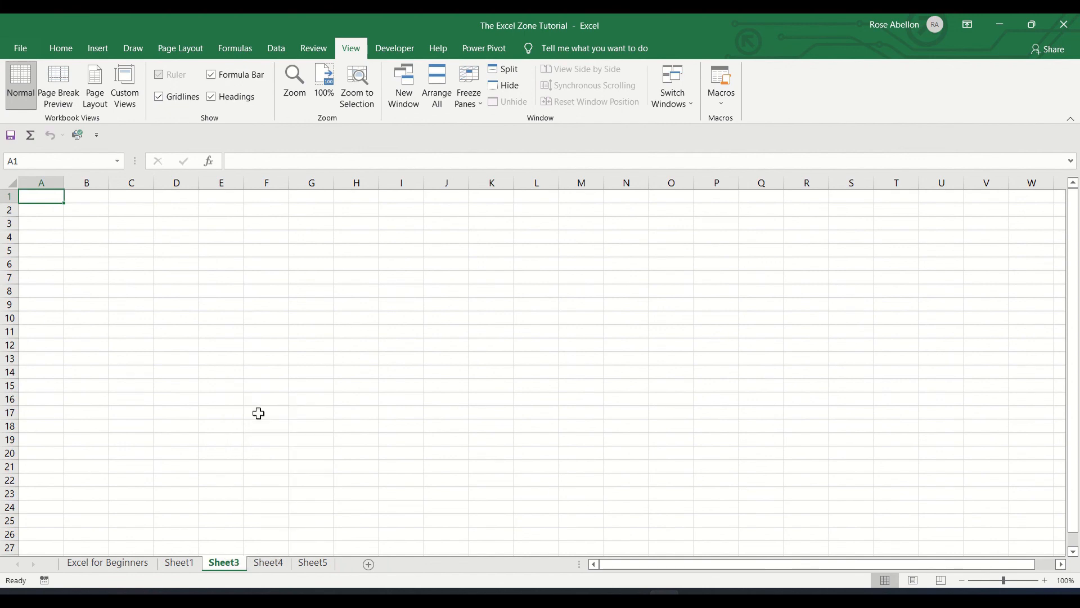
# Step: Rename the worksheet Sheet3 as "The Excel Zone"
pyautogui.rightClick(232, 575)
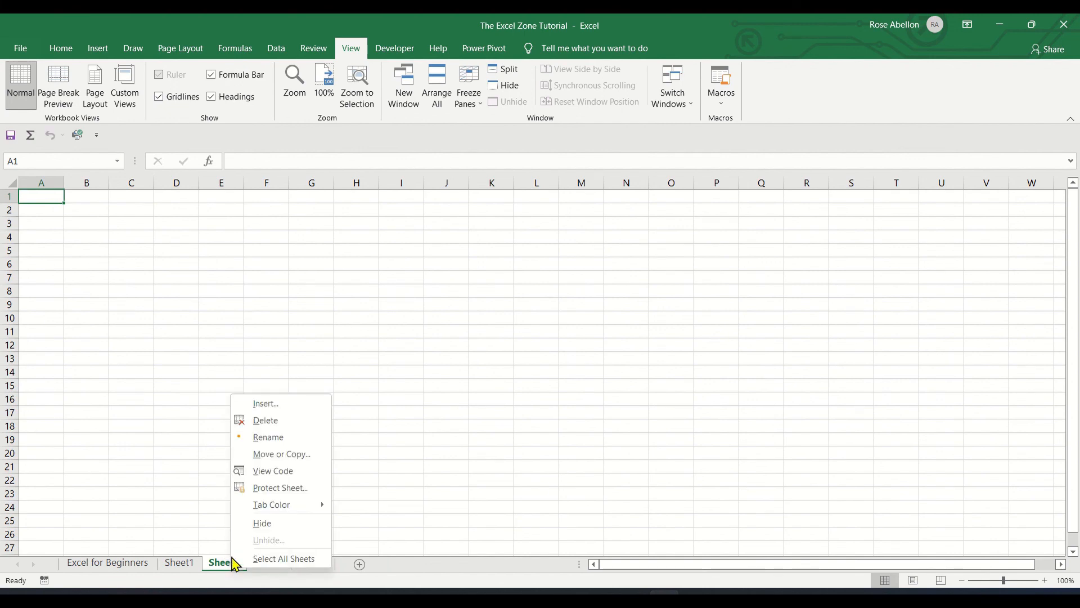
pyautogui.click(262, 441)
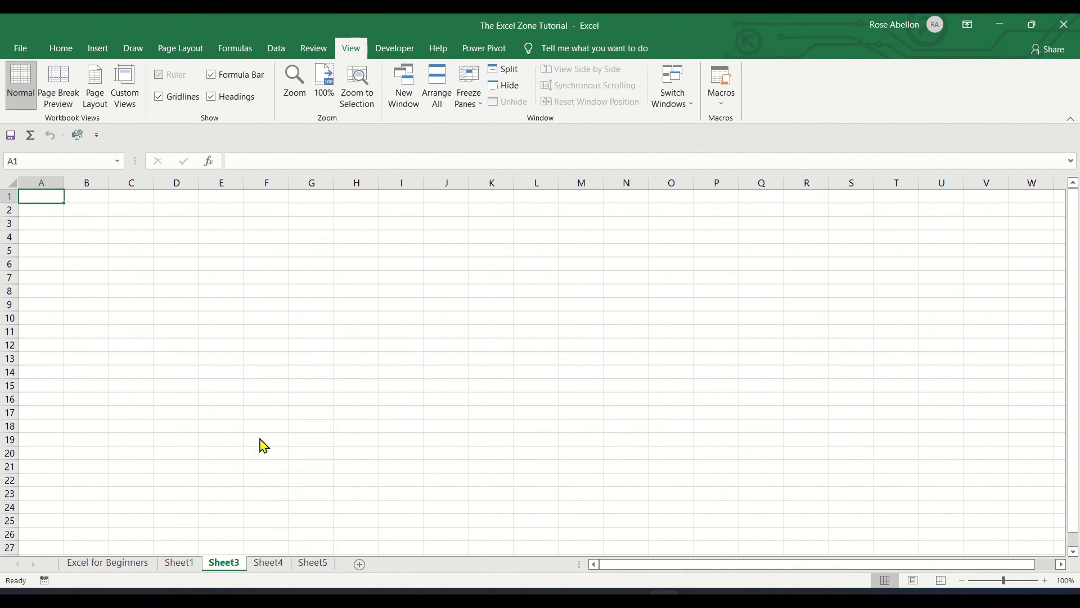
pyautogui.write('The Ex')
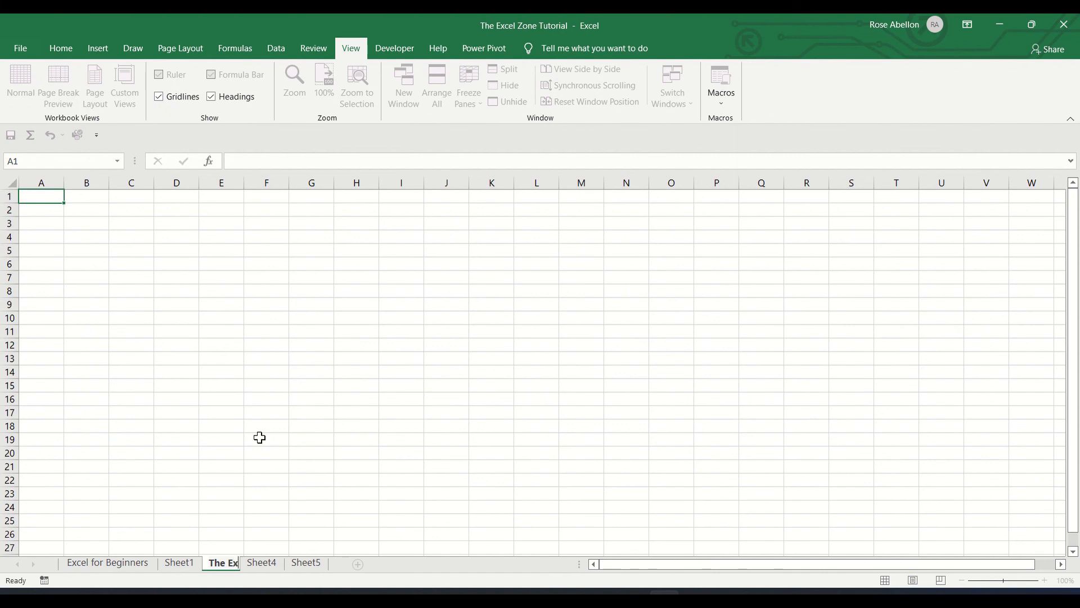
pyautogui.write('cel Zone')
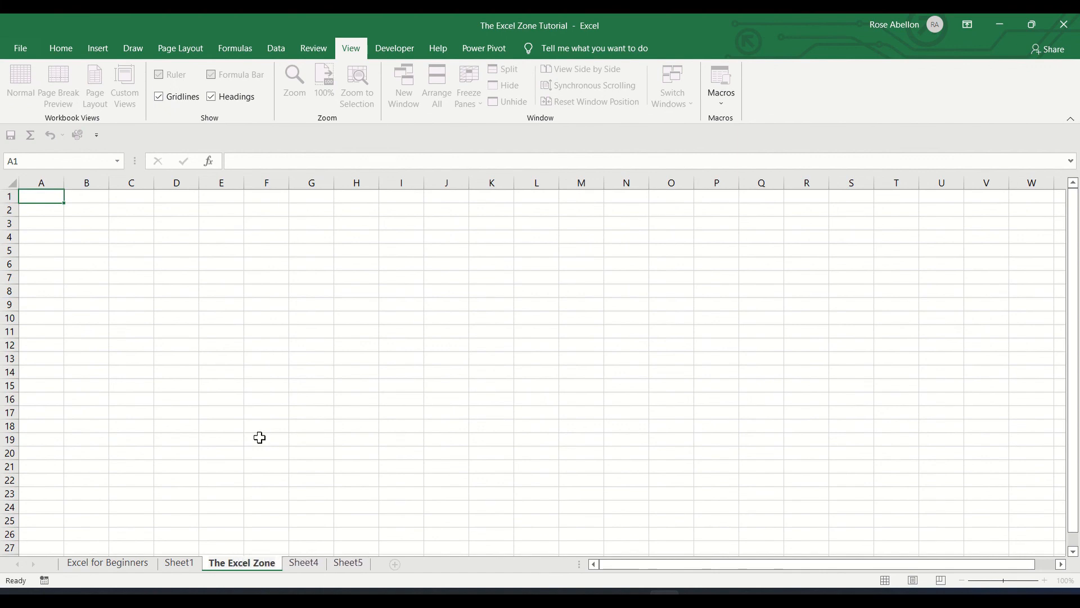
pyautogui.press('Return')
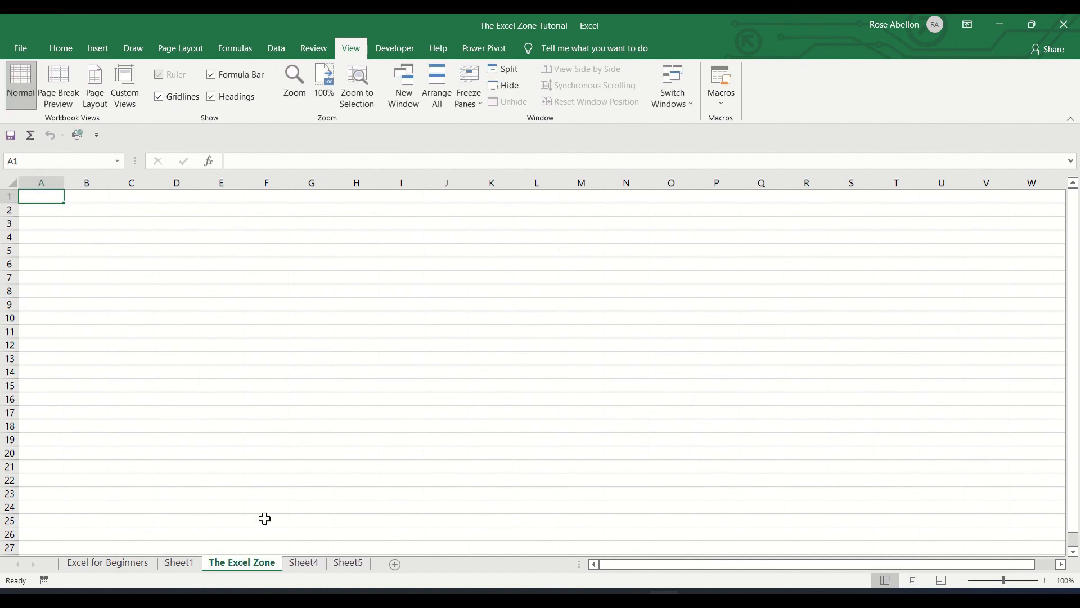
pyautogui.rightClick(269, 572)
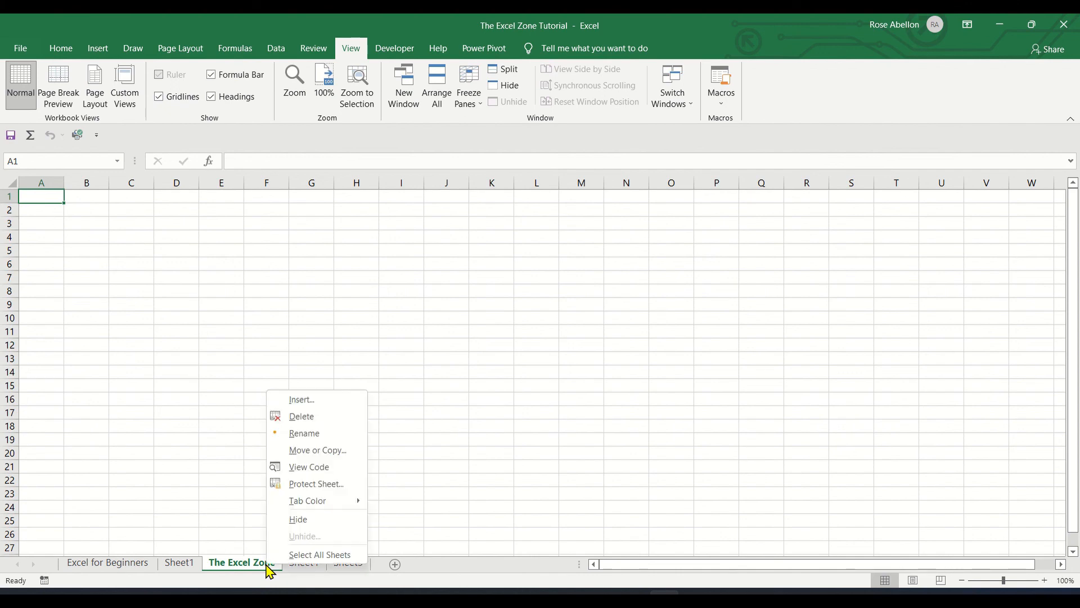
pyautogui.click(310, 457)
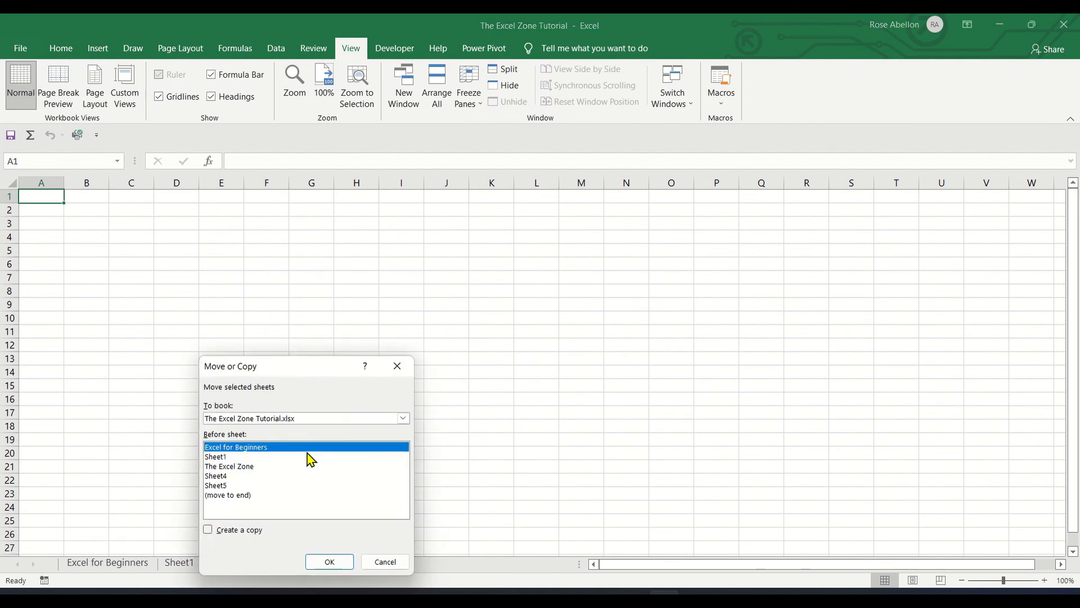
pyautogui.press('Escape')
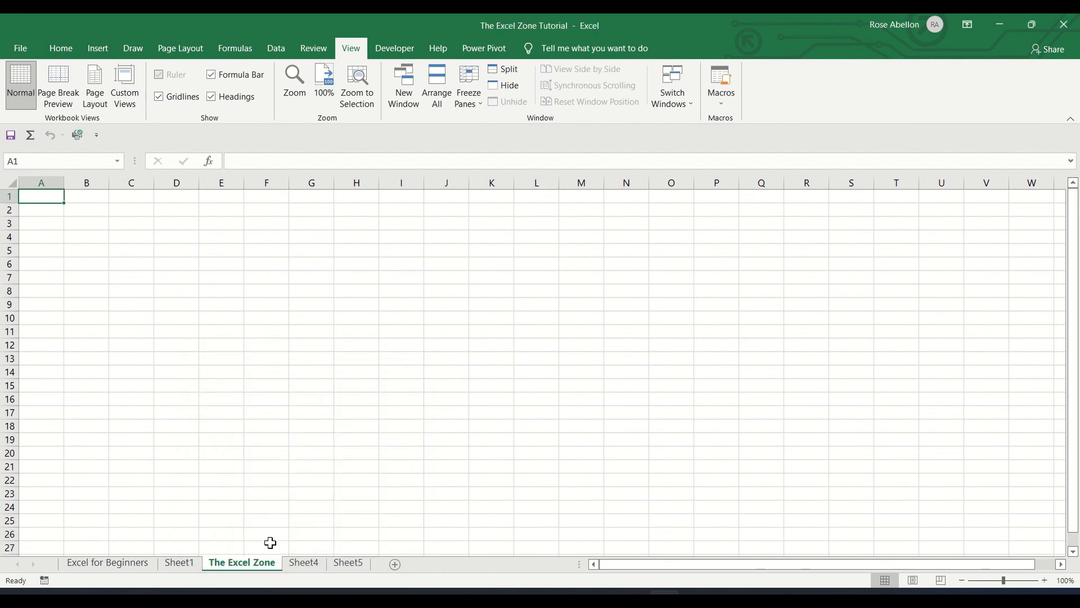
# Step: Move The Excel Zone worksheet between Sheet4 and Sheet5
pyautogui.moveTo(270, 568); pyautogui.dragTo(337, 557)
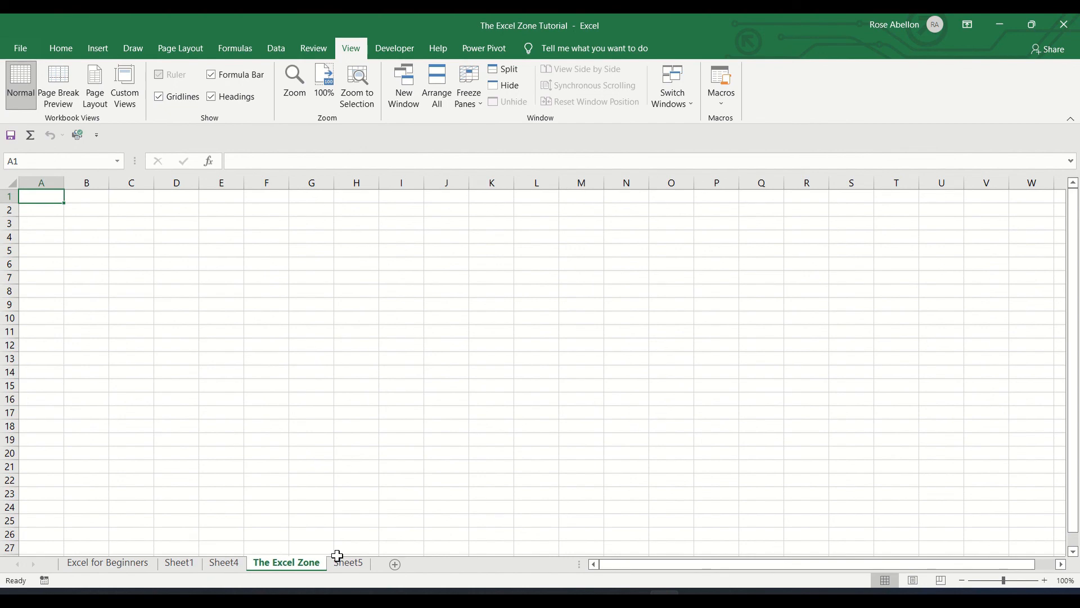
# Step: Protect the Excel for Beginners sheet by entering and confirming the sheet password, and test it by trying to enter "a" in cell C18
pyautogui.click(149, 565)
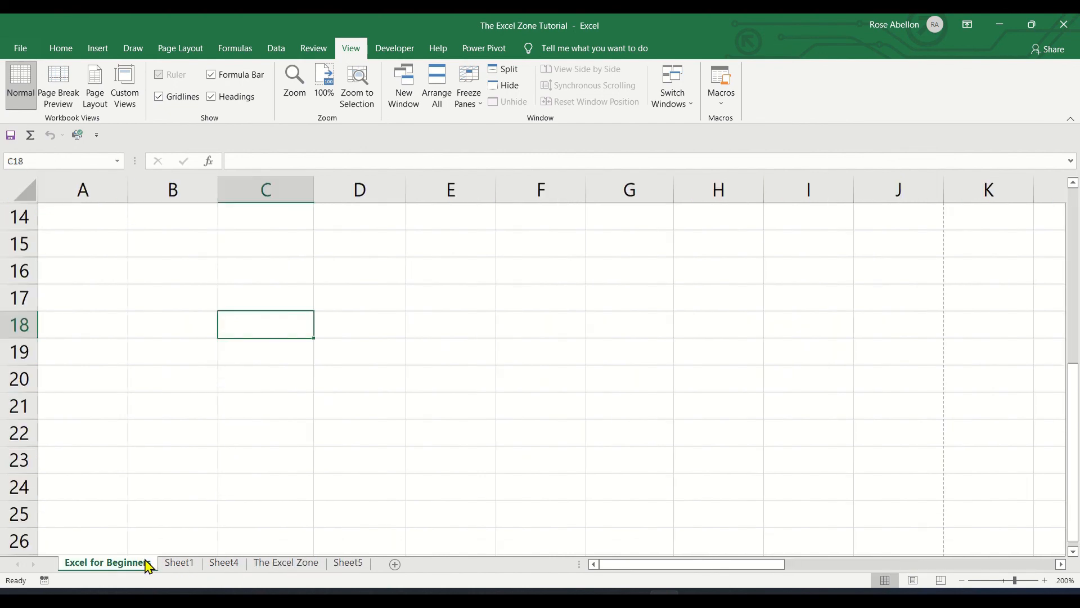
pyautogui.rightClick(150, 565)
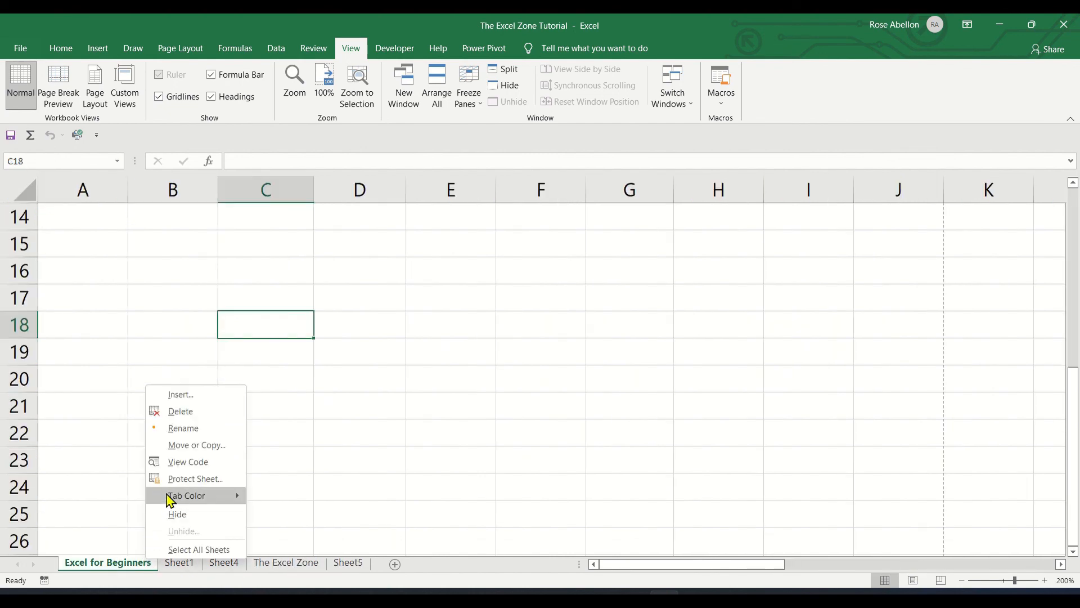
pyautogui.click(188, 479)
pyautogui.write('•••')
pyautogui.press('Return')
pyautogui.write('•')
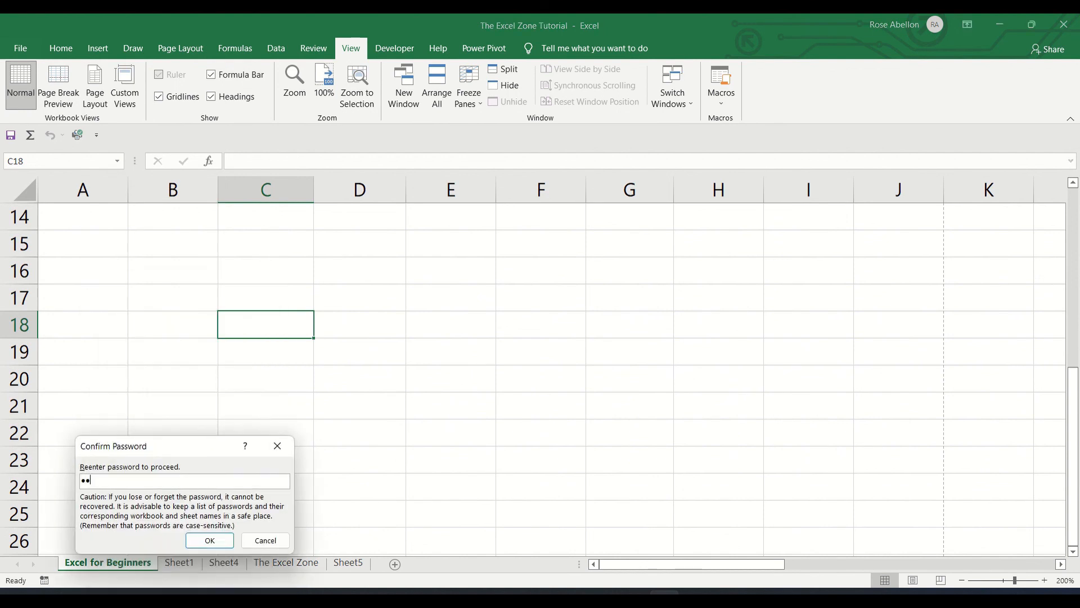
pyautogui.write('••')
pyautogui.press('Return')
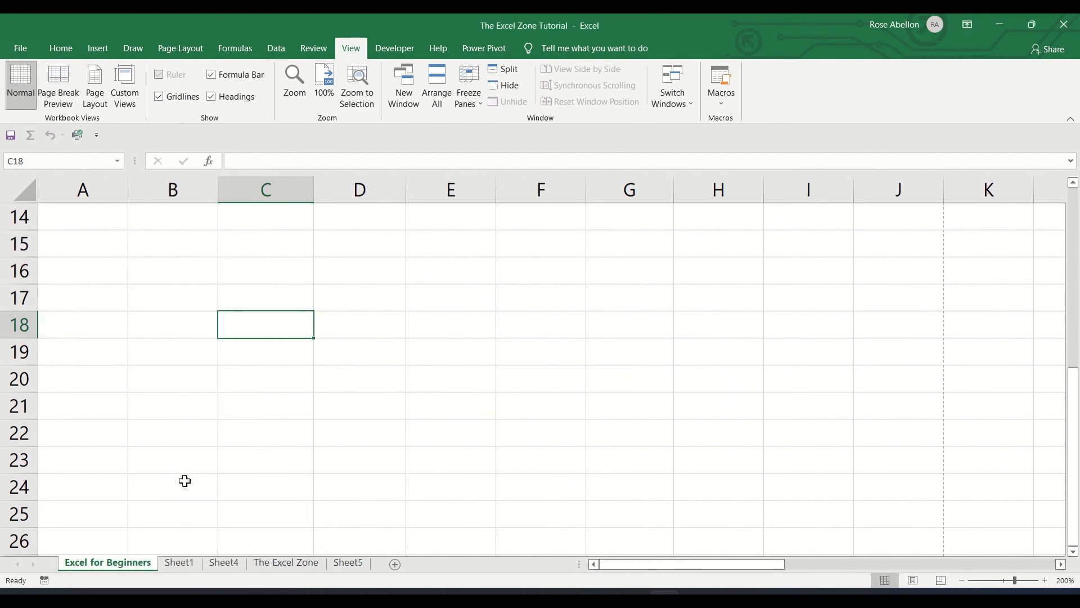
pyautogui.press('a')
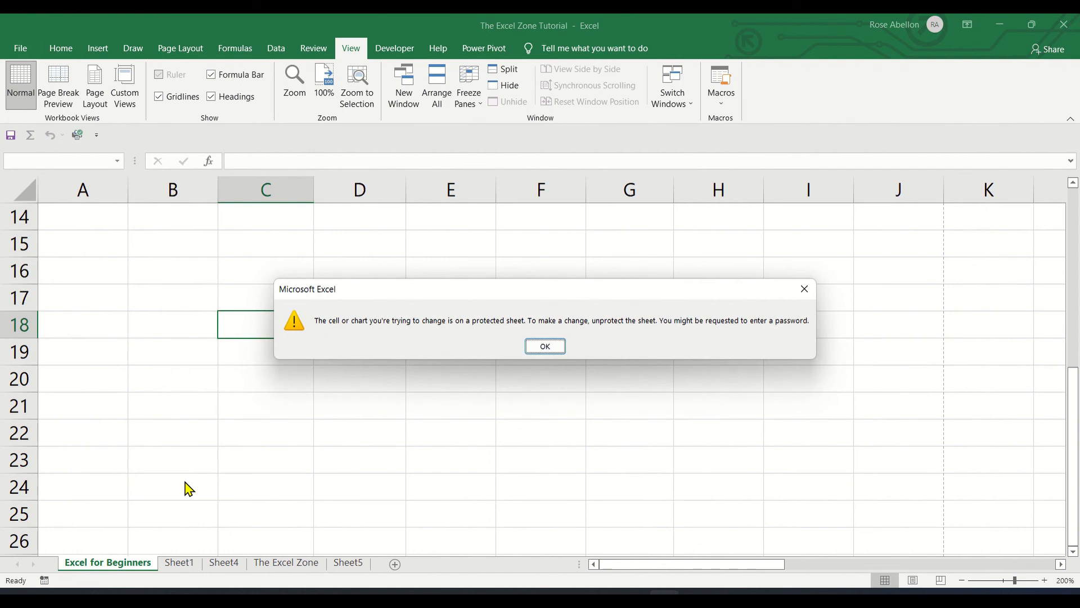
pyautogui.press('Return')
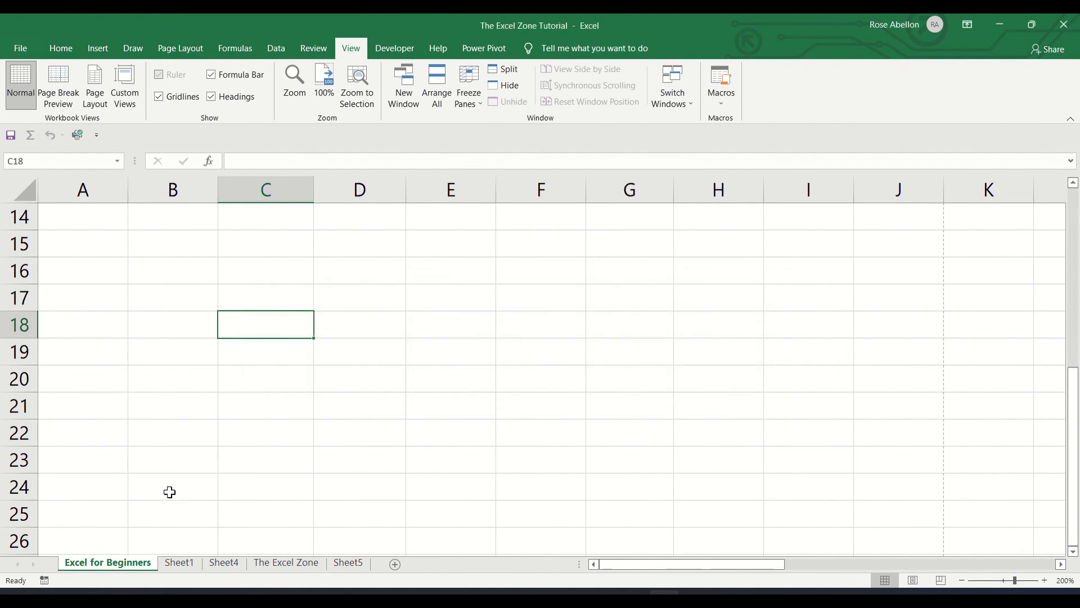
# Step: Hide the Excel for Beginners worksheet and unhide it again
pyautogui.rightClick(131, 566)
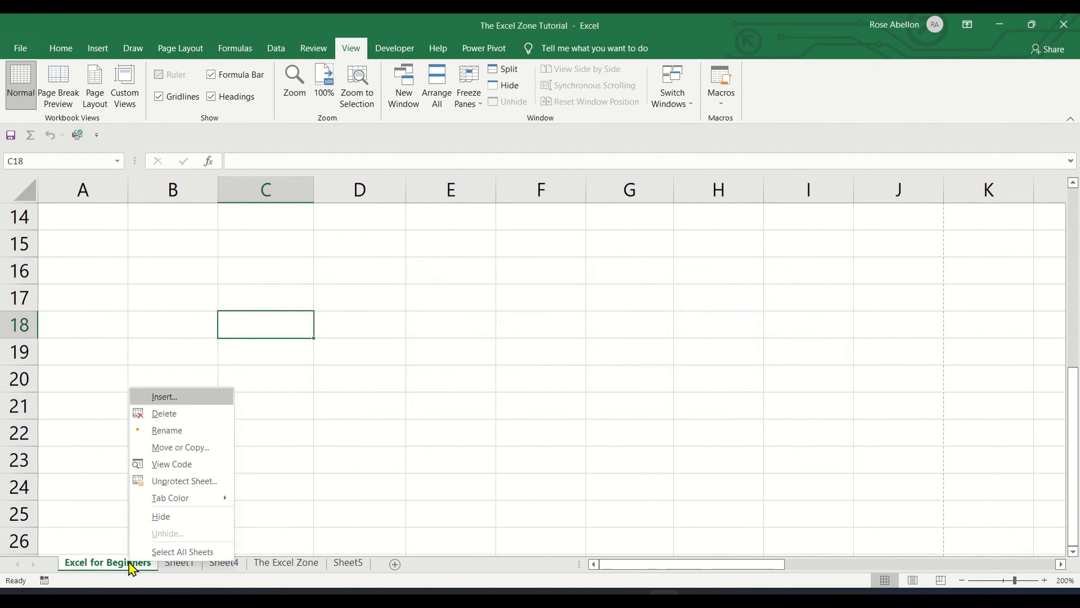
pyautogui.click(165, 517)
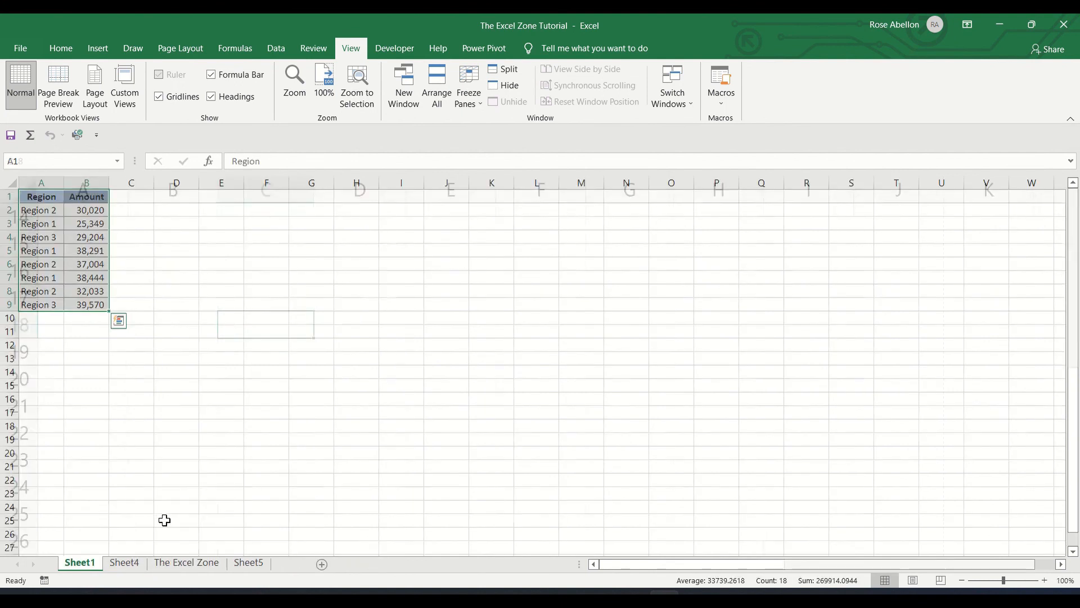
pyautogui.rightClick(93, 563)
pyautogui.click(119, 536)
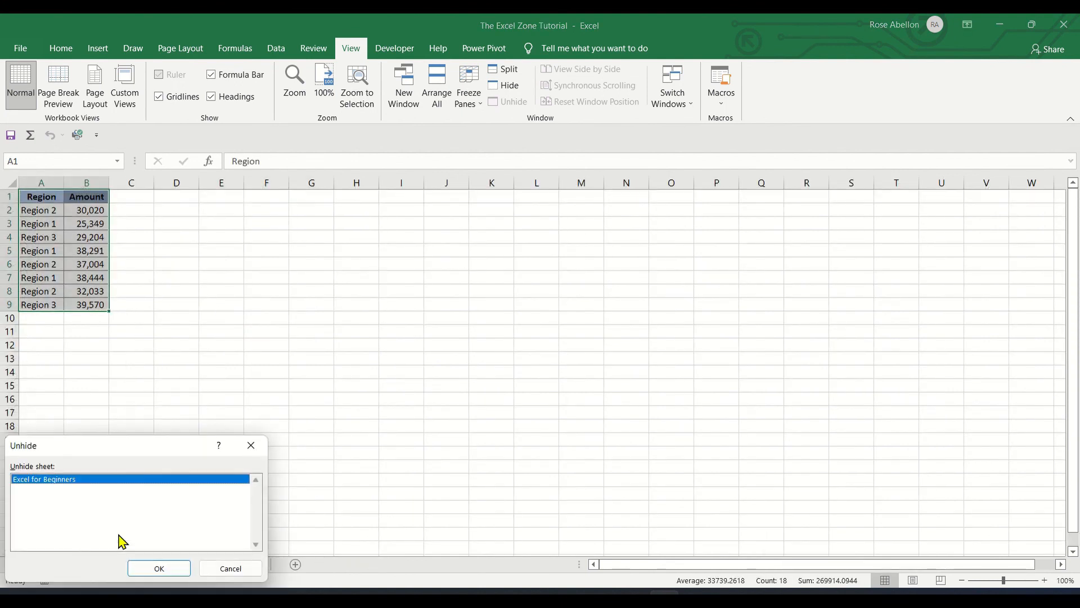
pyautogui.click(145, 569)
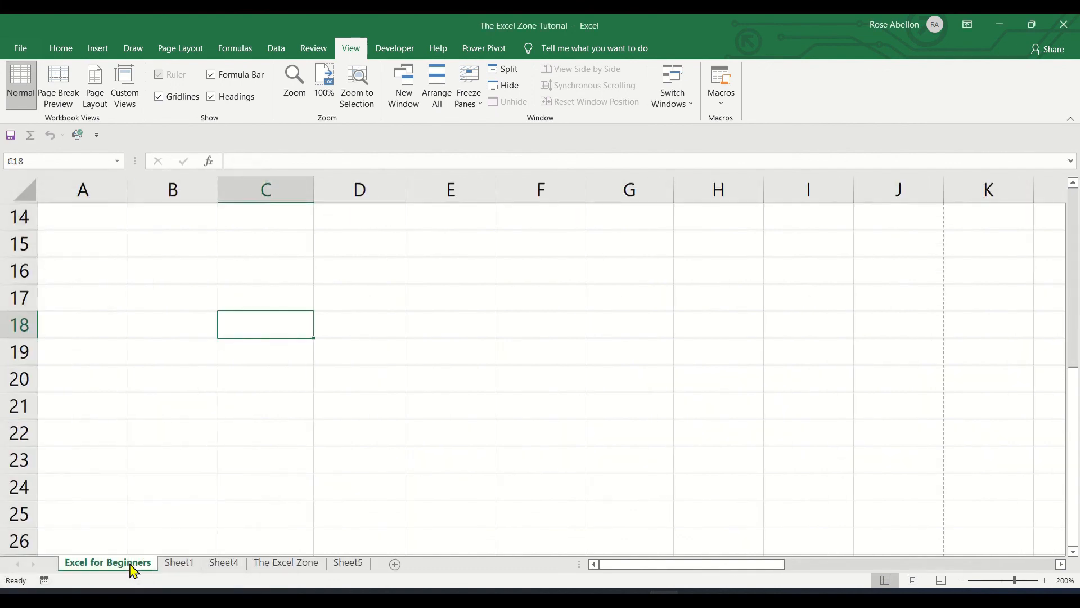
# Step: Add two new blank worksheets after the Excel for Beginners sheet
pyautogui.click(395, 564)
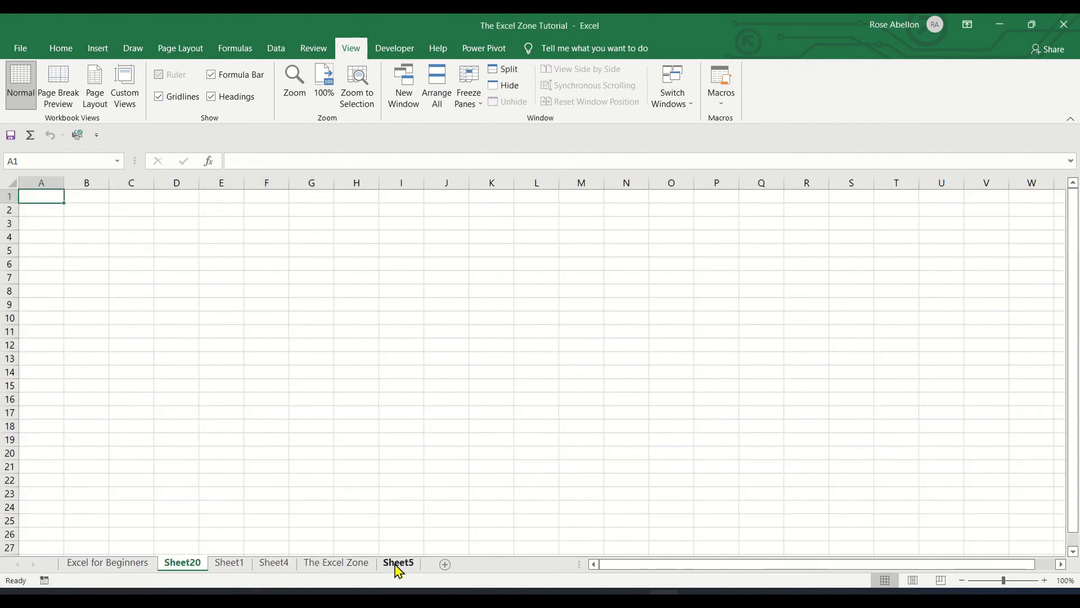
pyautogui.click(448, 569)
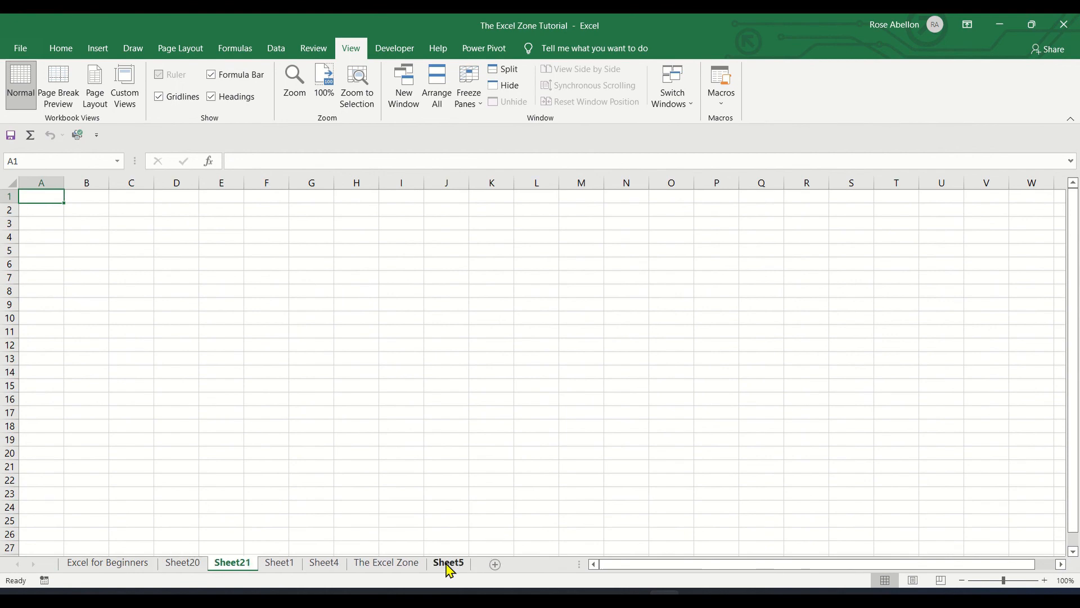
# Step: Return to the Excel for Beginners sheet and shorten the horizontal scroll bar to give the sheet tabs more room
pyautogui.click(110, 563)
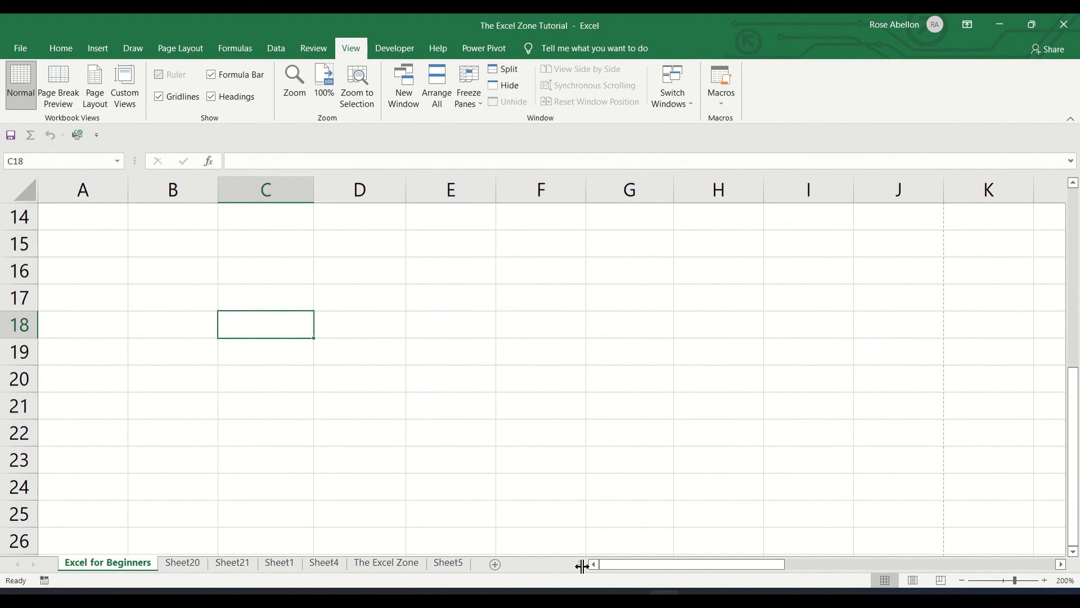
pyautogui.moveTo(582, 566); pyautogui.dragTo(640, 564)
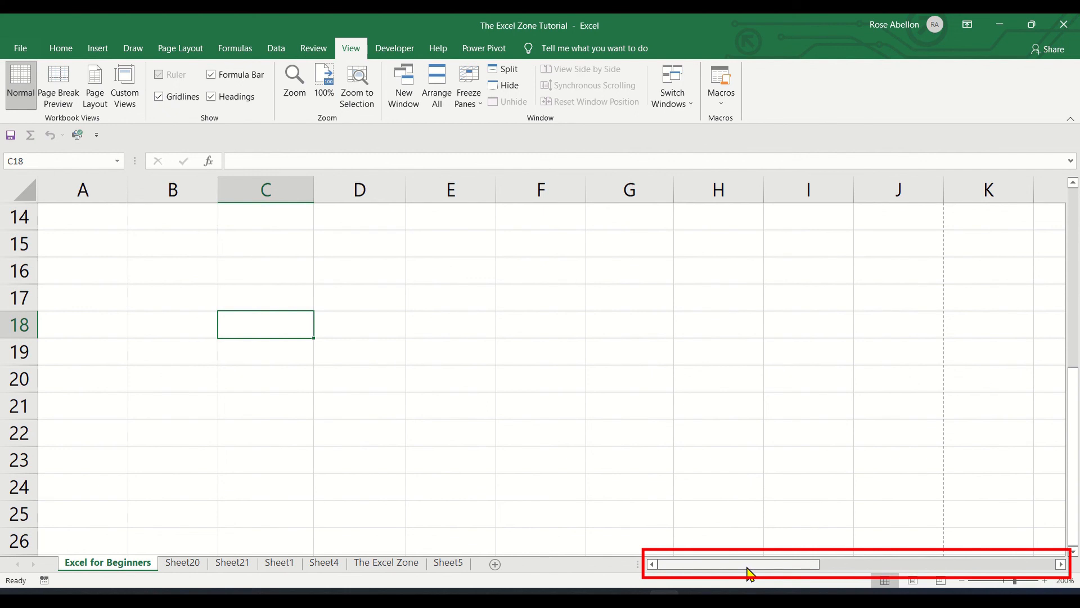
# Step: View the Excel for Beginners sheet in Page Layout and Page Break Preview, and return it to Normal view
pyautogui.moveTo(748, 569)
pyautogui.mouseDown()
pyautogui.moveTo(952, 562)
pyautogui.moveTo(741, 572)
pyautogui.mouseUp()
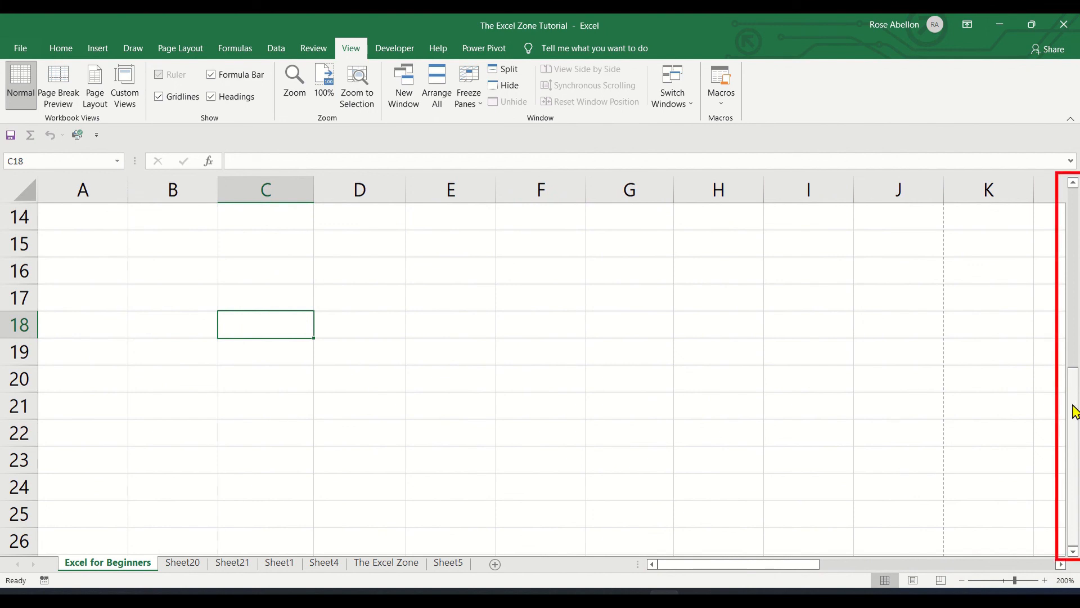
pyautogui.moveTo(1074, 412); pyautogui.dragTo(1038, 422)
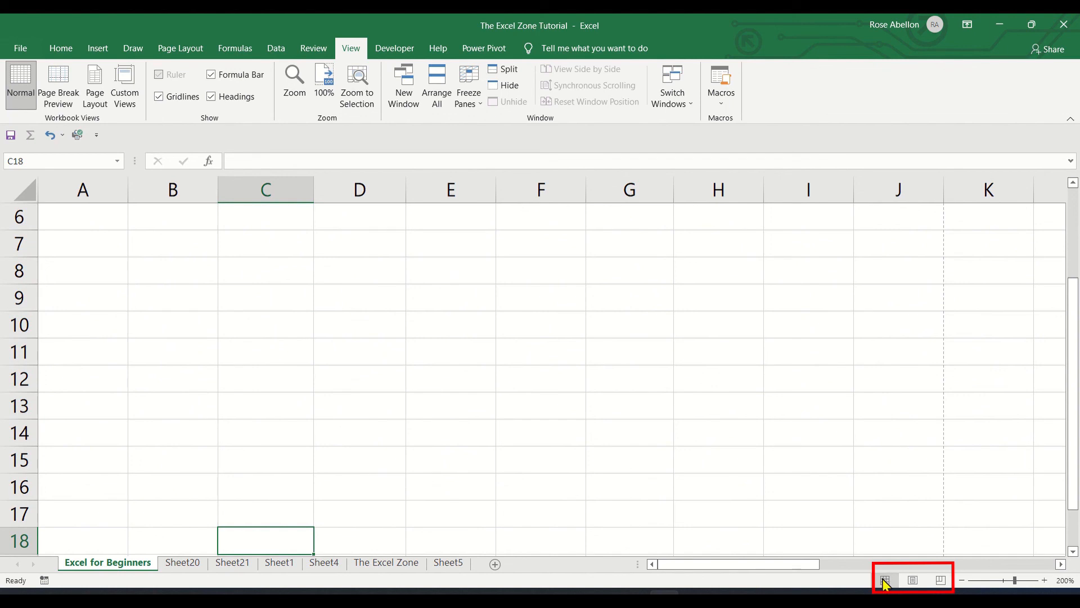
pyautogui.click(912, 580)
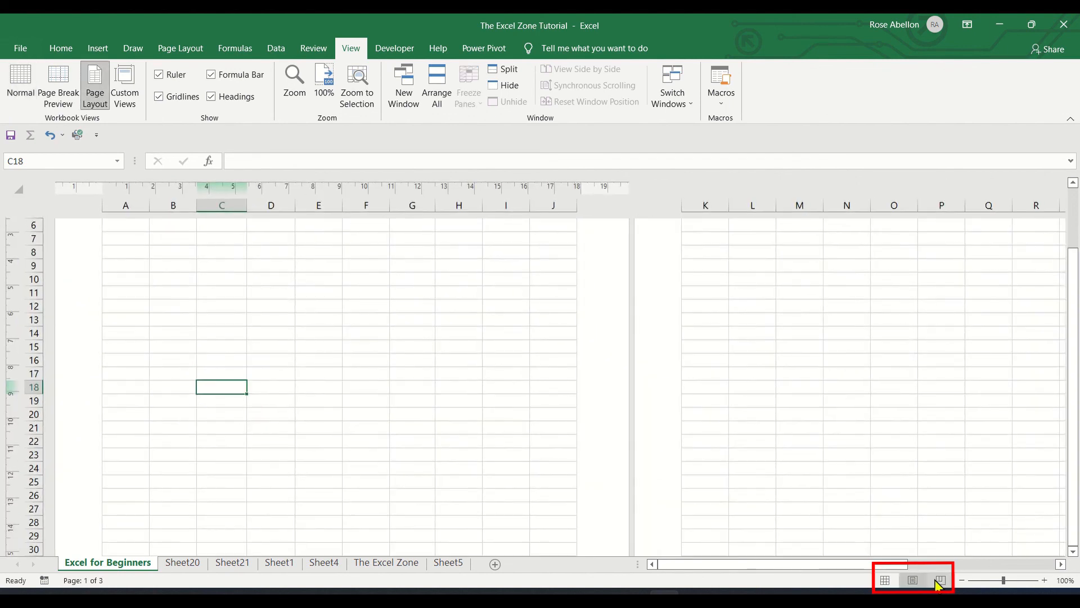
pyautogui.click(941, 580)
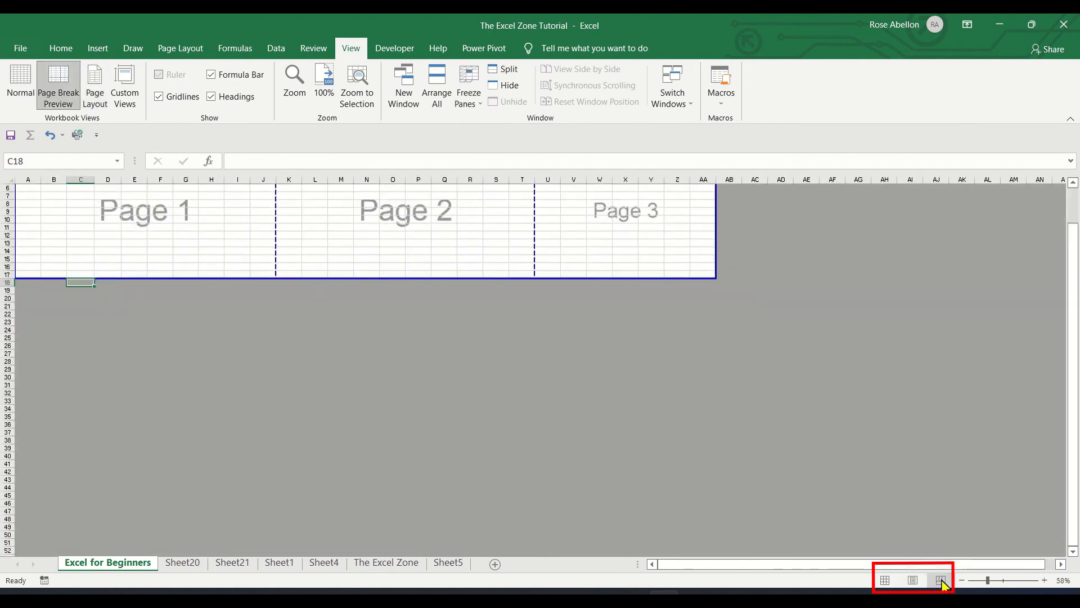
pyautogui.click(885, 580)
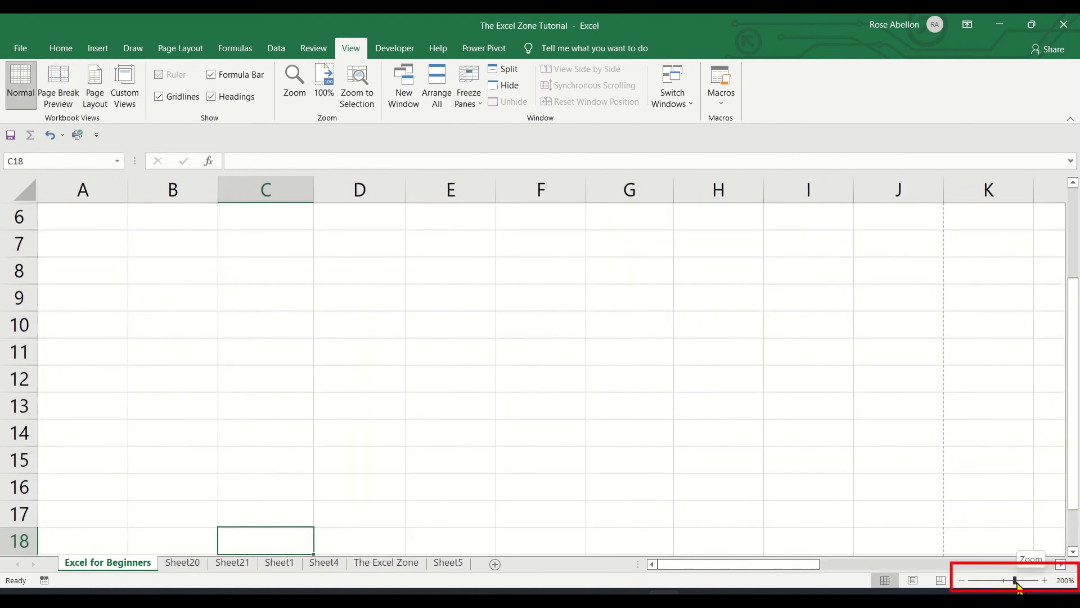
# Step: Reduce the worksheet zoom to 100%, enlarge it to 143%, and adjust it in increments to 140% and 150%
pyautogui.moveTo(1016, 585); pyautogui.dragTo(1004, 587)
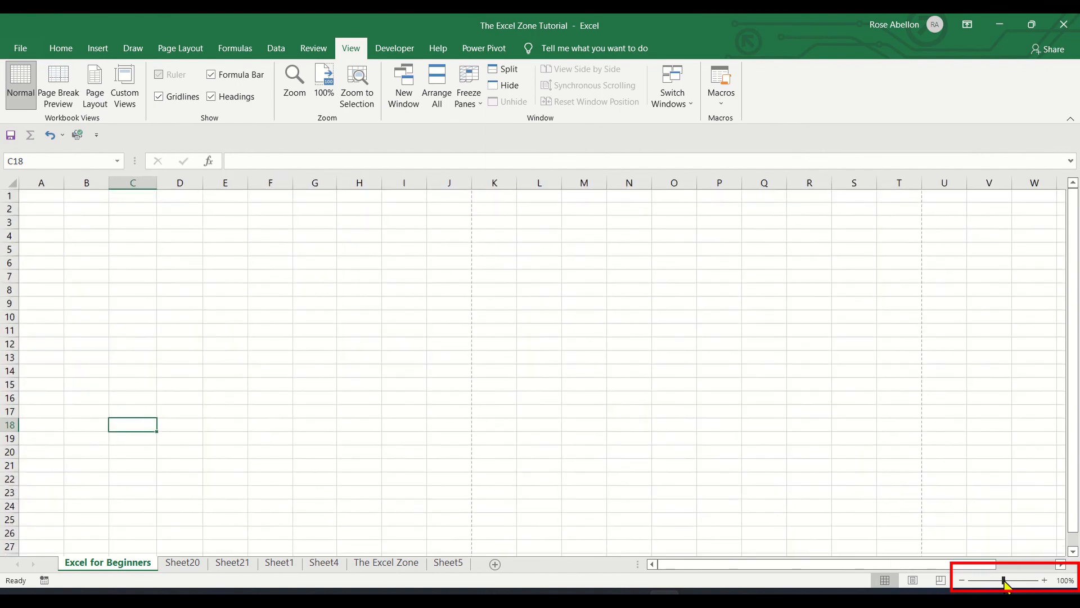
pyautogui.moveTo(1005, 583); pyautogui.dragTo(1009, 583)
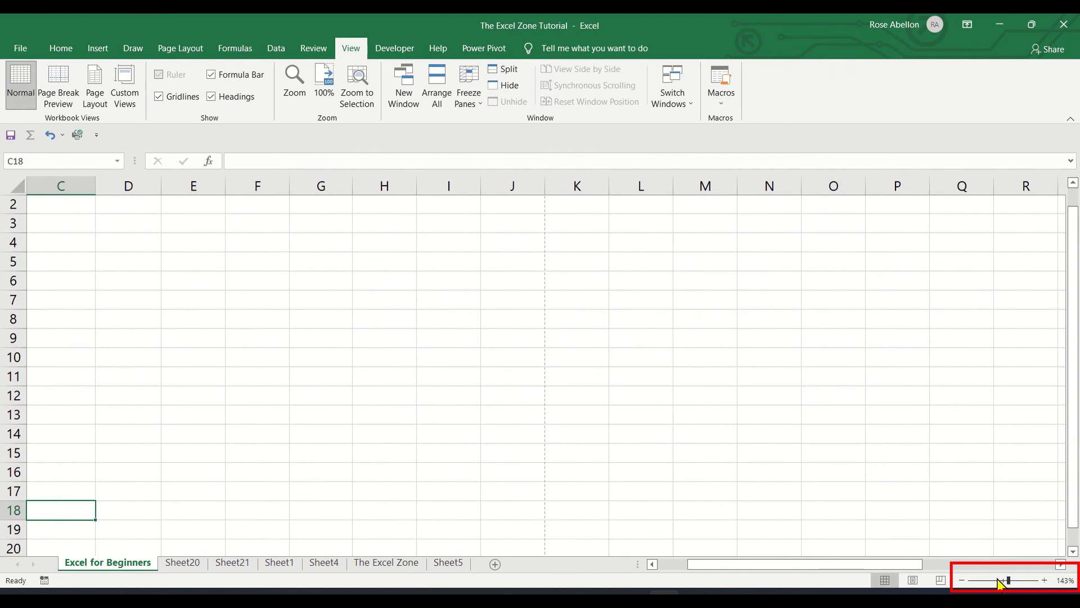
pyautogui.click(963, 580)
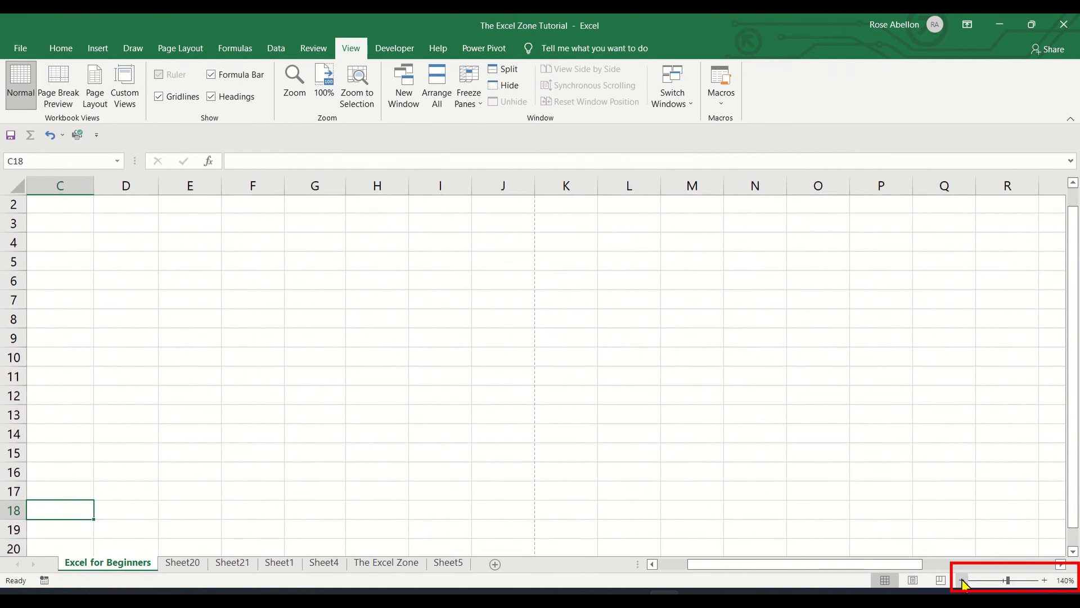
pyautogui.click(1044, 581)
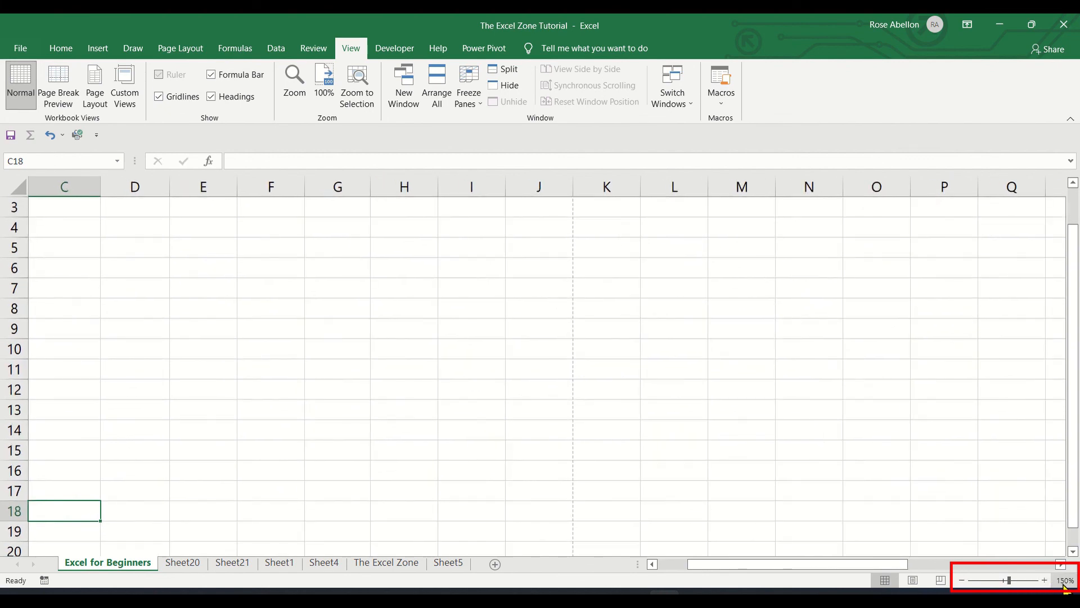
# Step: Set the worksheet magnification to the preset 200% through the Zoom dialog
pyautogui.click(1064, 584)
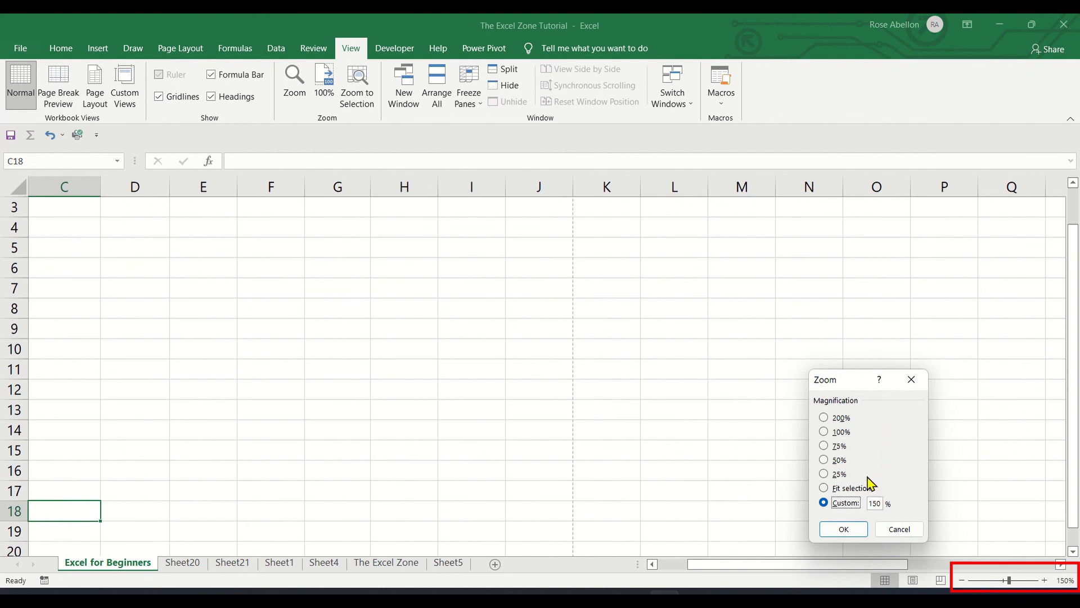
pyautogui.click(825, 418)
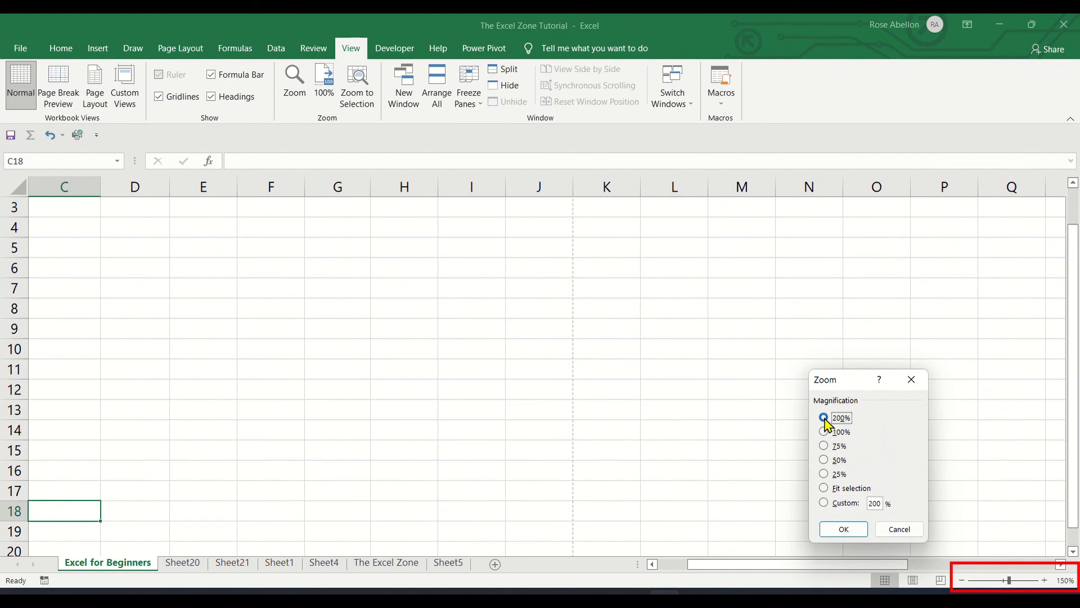
pyautogui.click(842, 529)
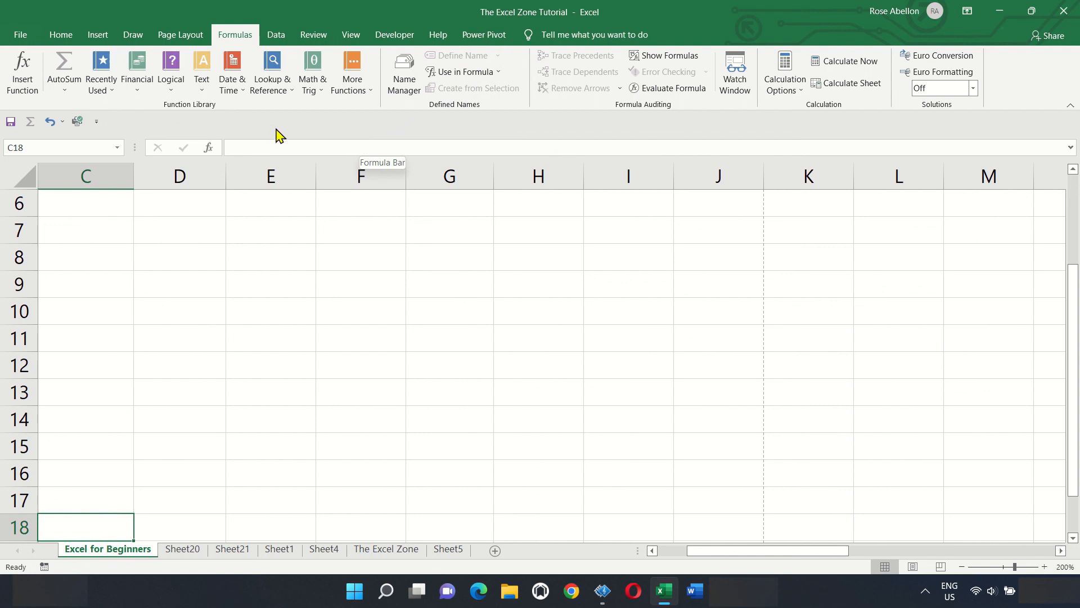
# Step: Collapse the ribbon to show only its tab names and expand it again
pyautogui.doubleClick(244, 43)
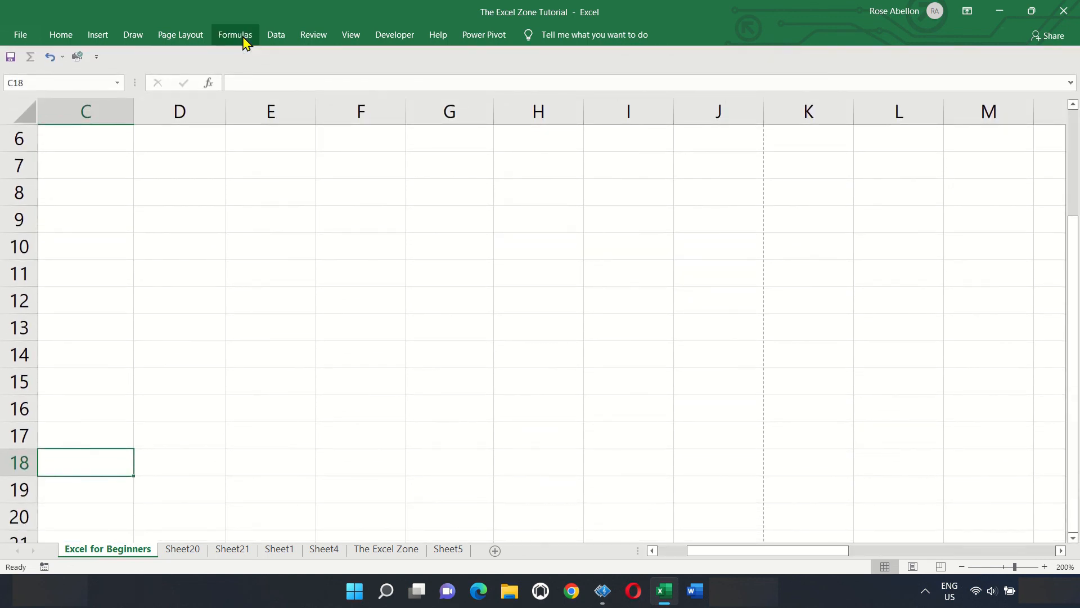
pyautogui.doubleClick(244, 40)
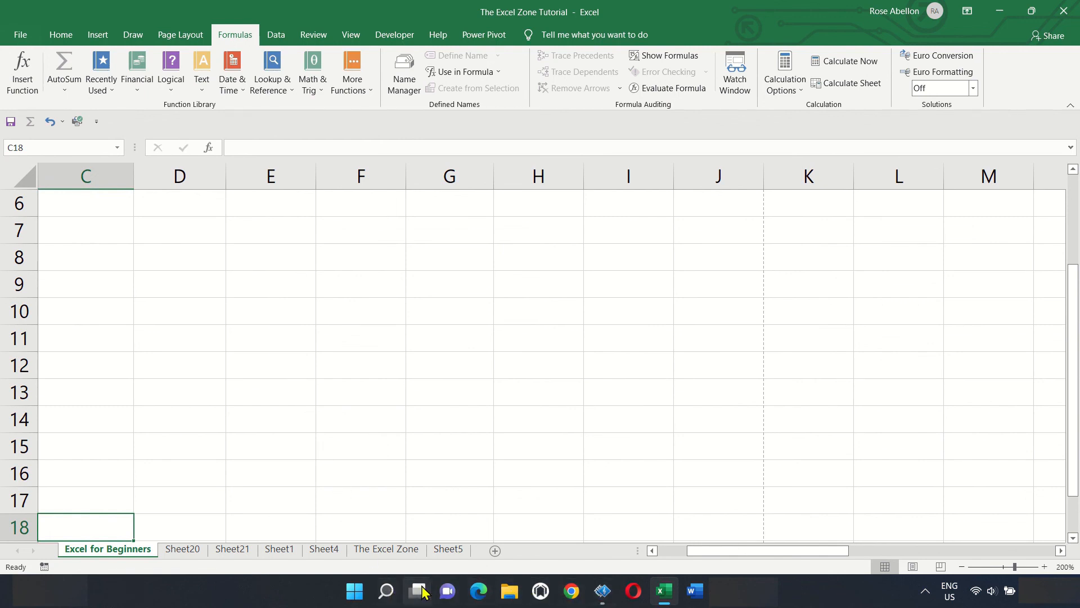
# Step: Look up Excel's pinning options in the Windows Start menu, close them, and preview the open Excel window from the taskbar
pyautogui.click(355, 590)
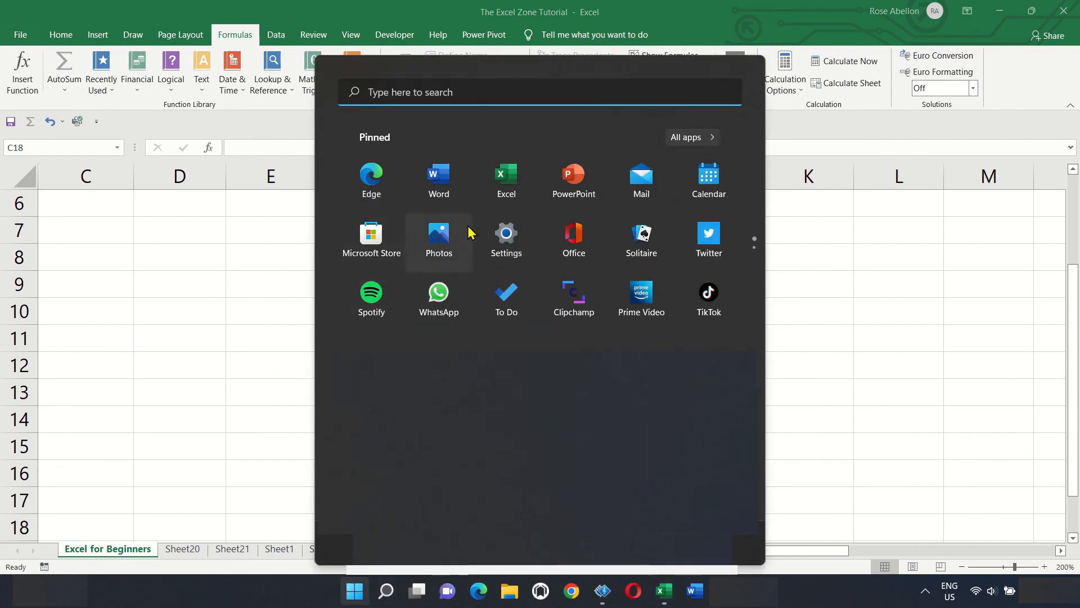
pyautogui.rightClick(508, 202)
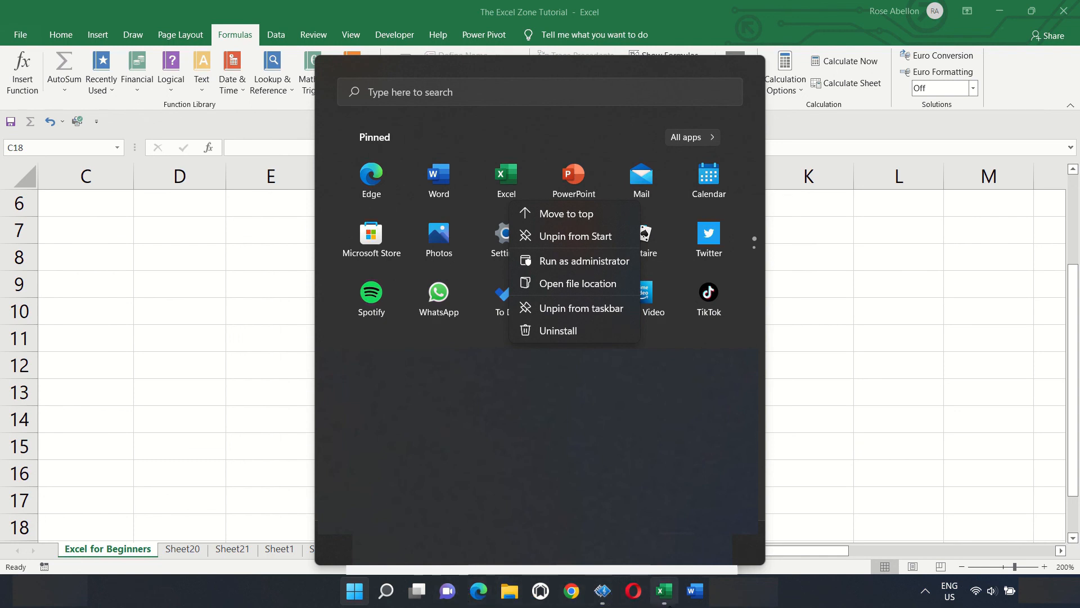
pyautogui.press('Escape')
pyautogui.press('Escape')
pyautogui.moveTo(669, 605)
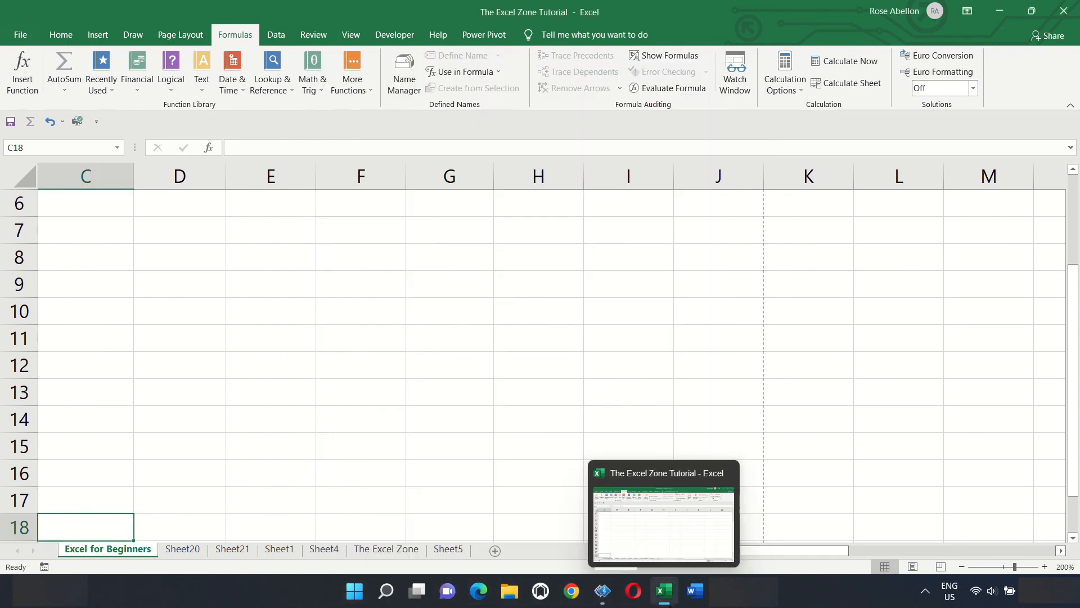